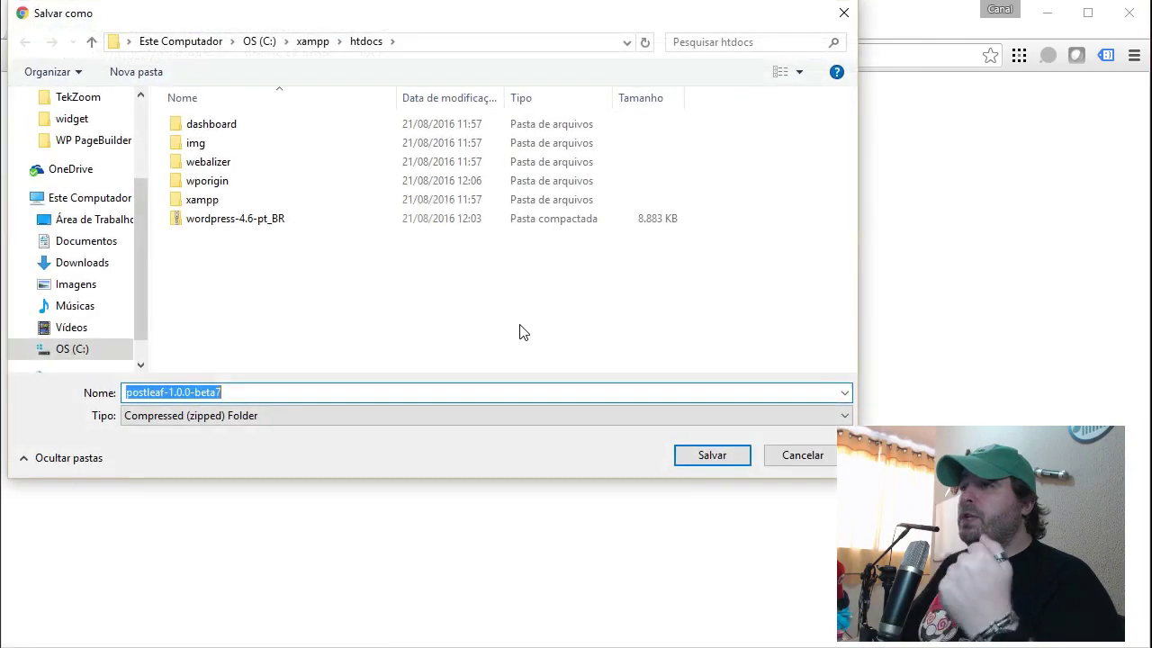
Save postleaf-1.0.0-beta7.zip into htdocs and return to the Postleaf homepage while it downloads.
click(716, 461)
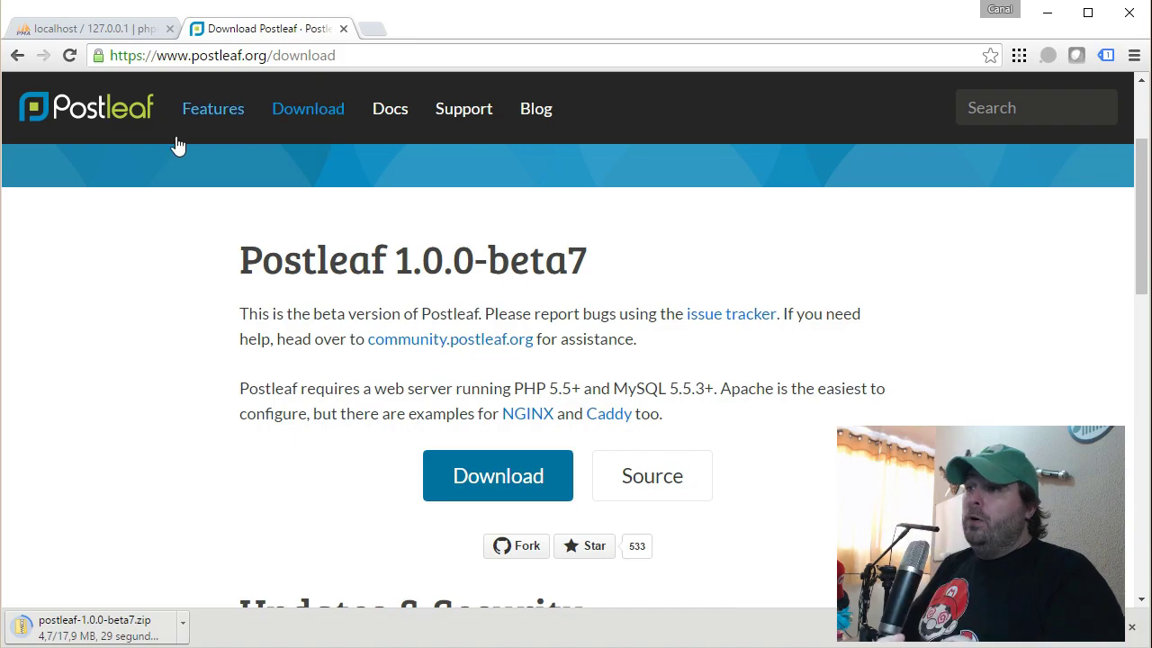
click(87, 108)
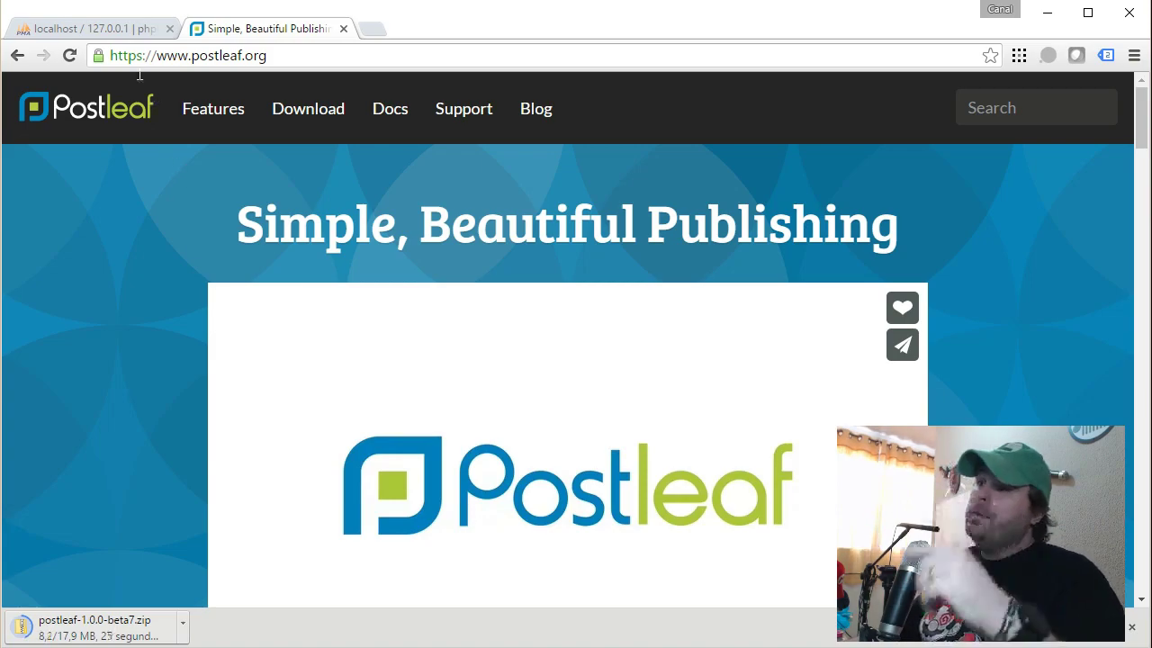
Create an empty database named post in phpMyAdmin, then go back to the Postleaf tab.
click(90, 31)
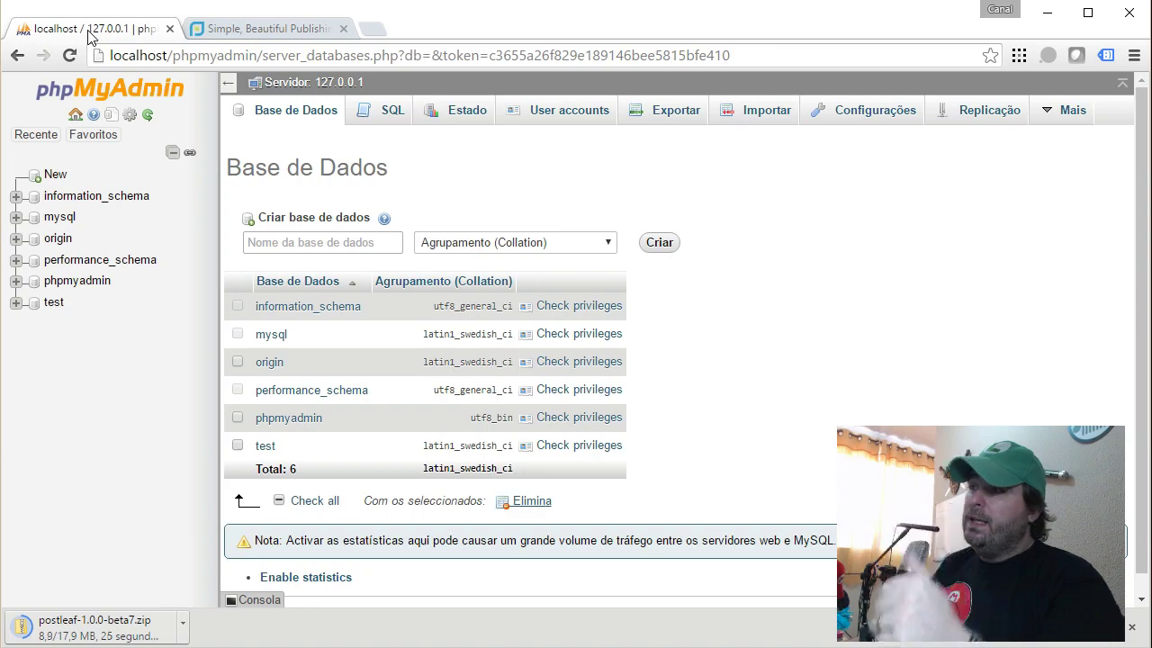
click(331, 239)
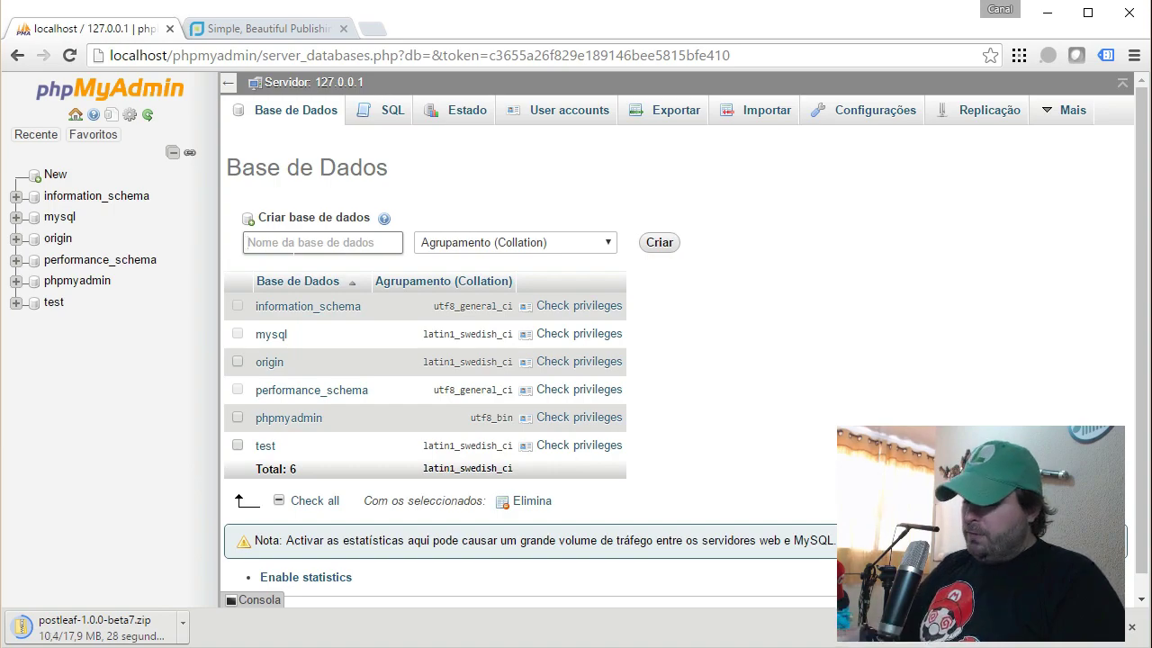
text(post)
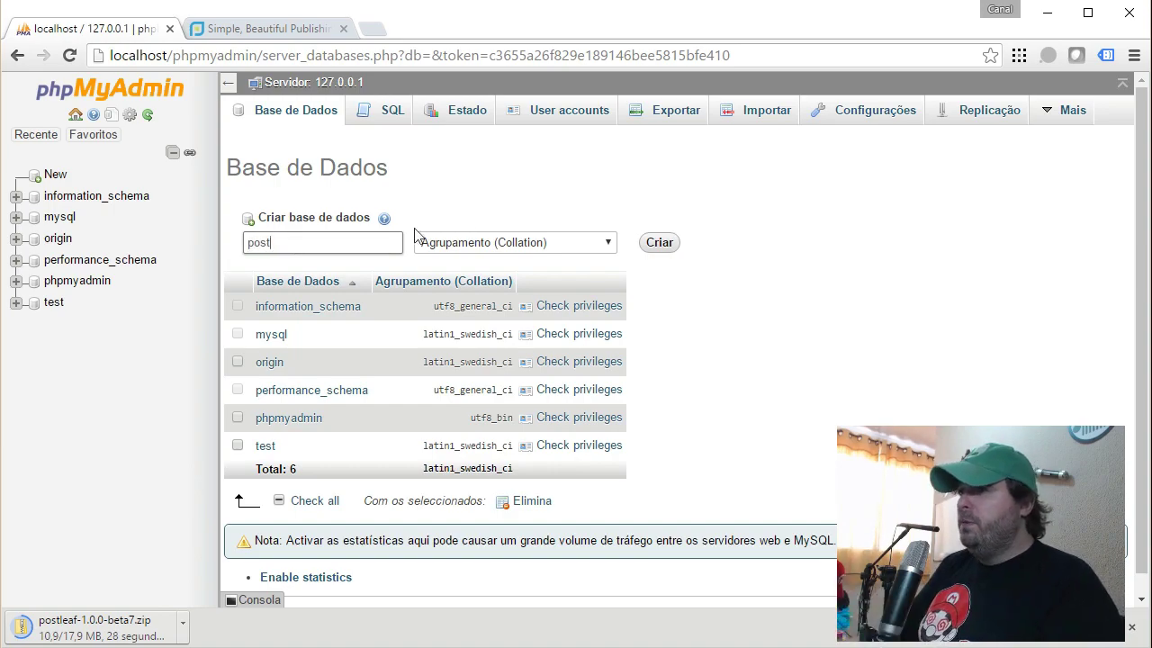
click(652, 249)
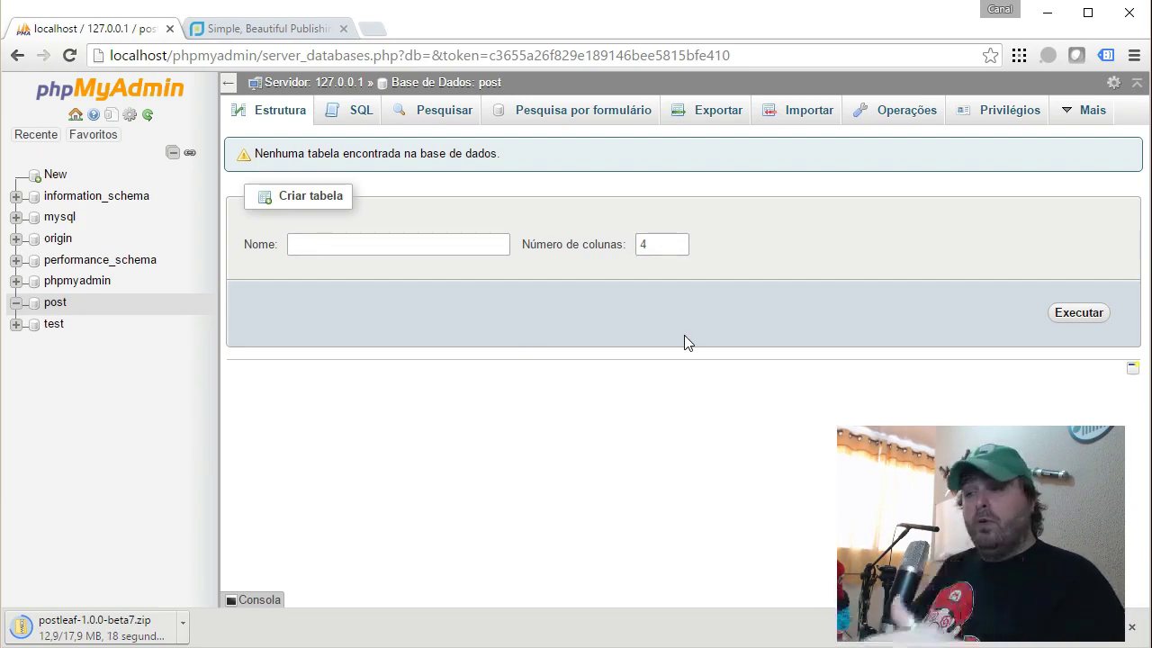
click(241, 30)
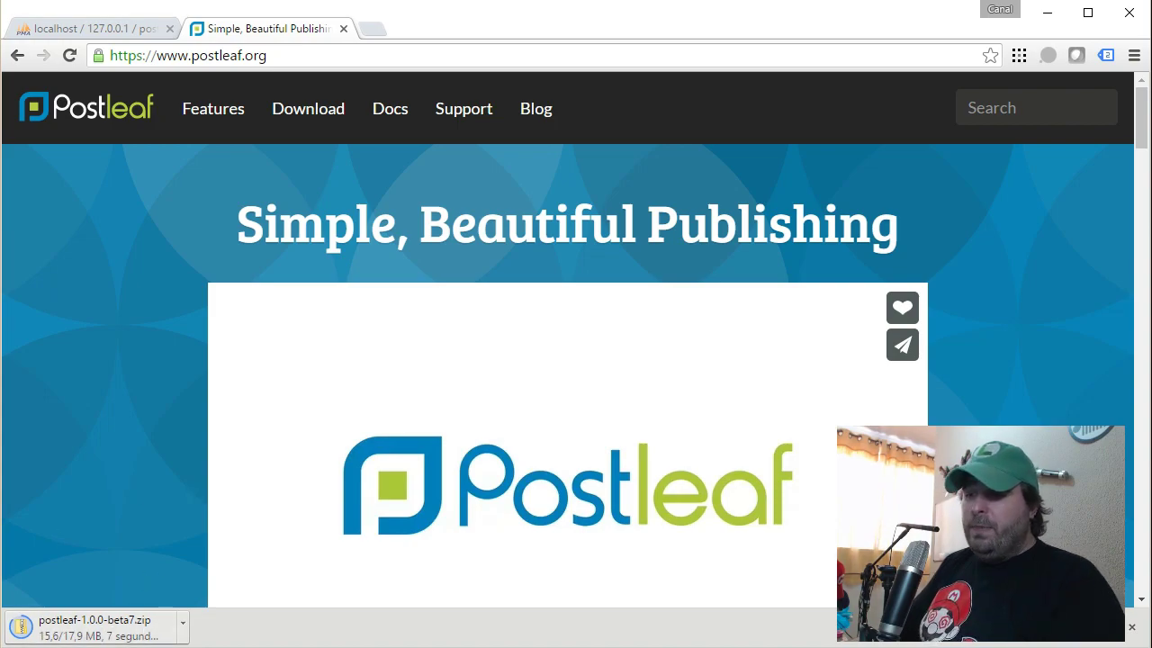
Open File Explorer and navigate to C:\xampp\htdocs.
key(super+e)
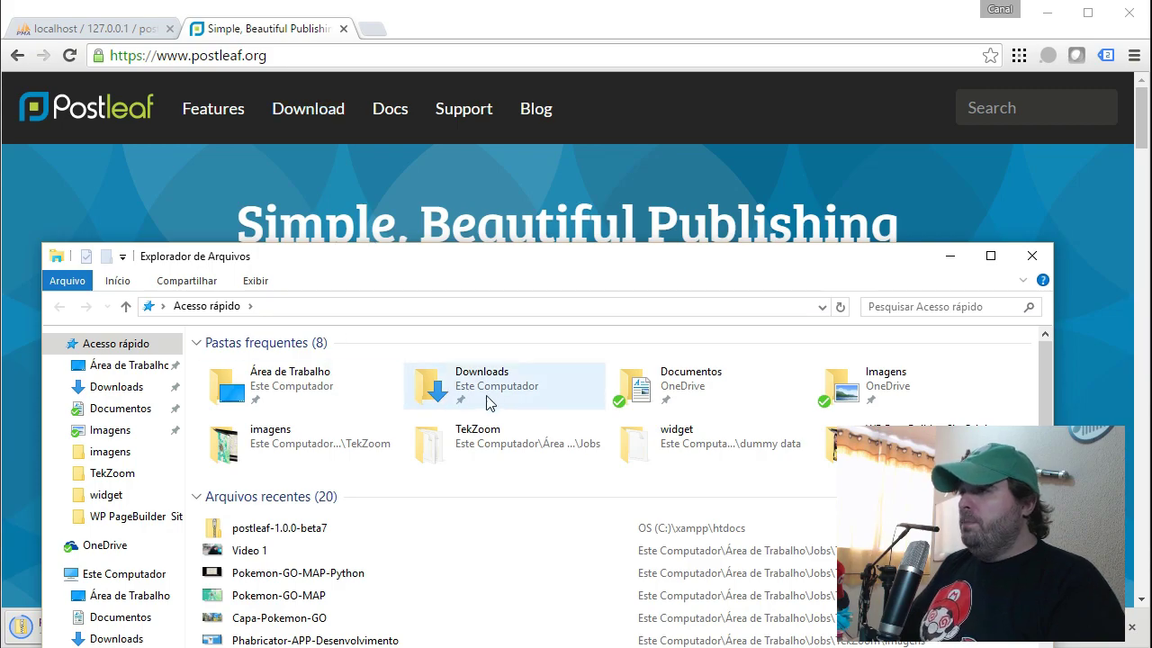
click(149, 576)
drag(476, 277, 497, 68)
double_click(544, 299)
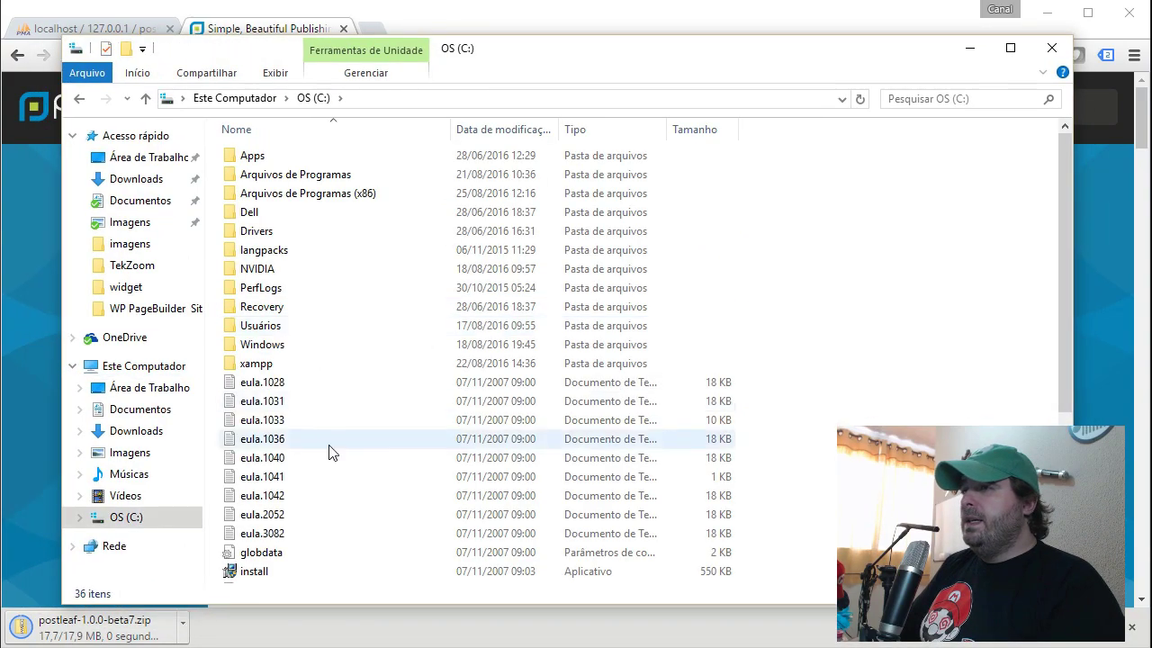
double_click(270, 365)
double_click(274, 251)
Extract all files of postleaf-1.0.0-beta7.zip into htdocs.
click(261, 328)
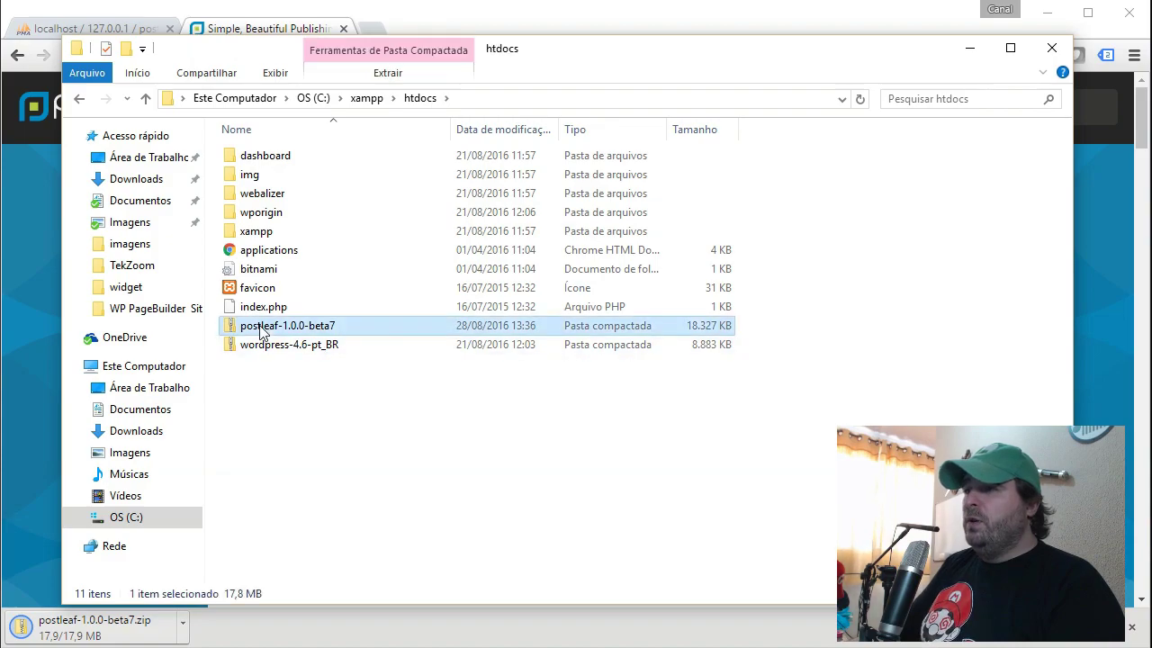
right_click(283, 332)
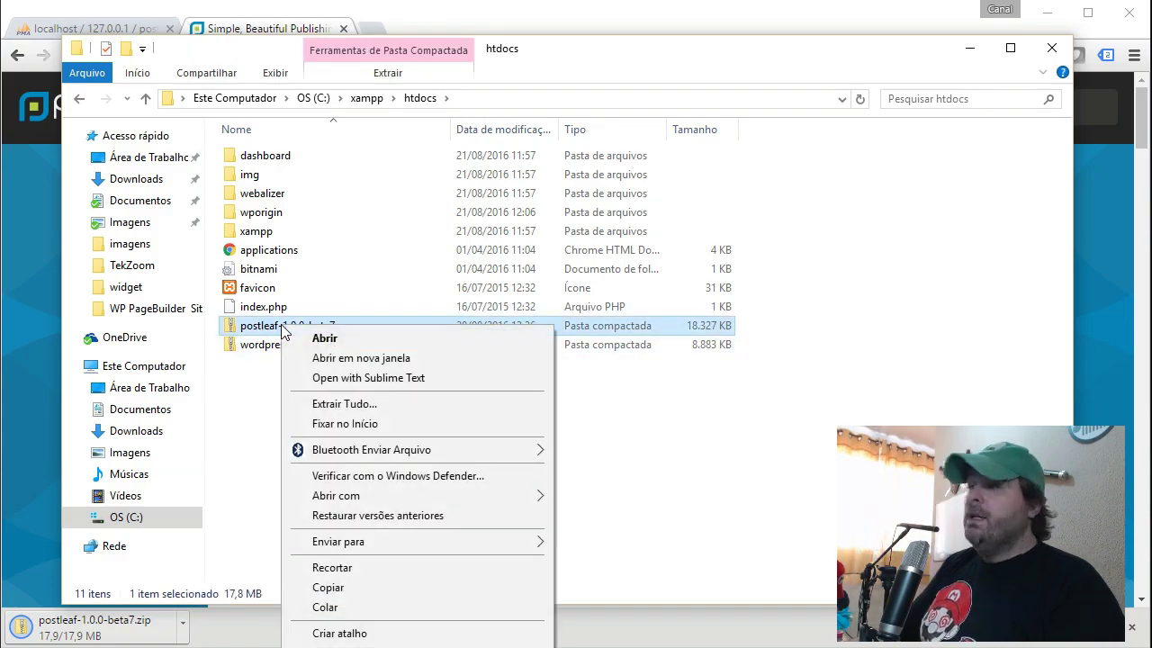
click(352, 404)
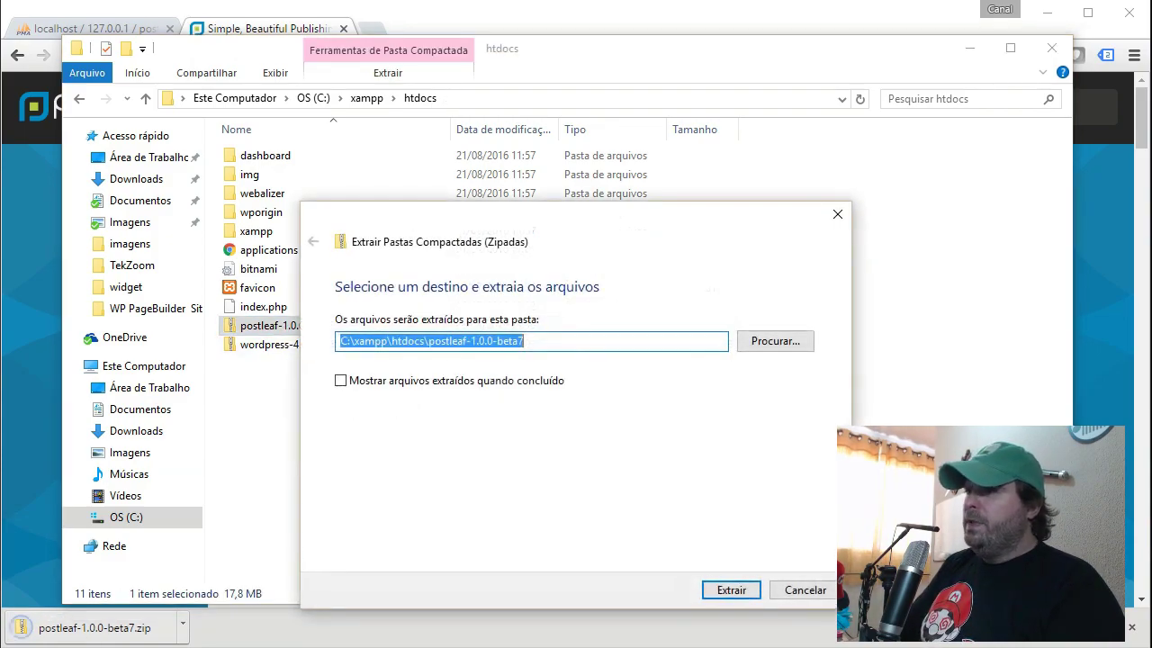
click(718, 586)
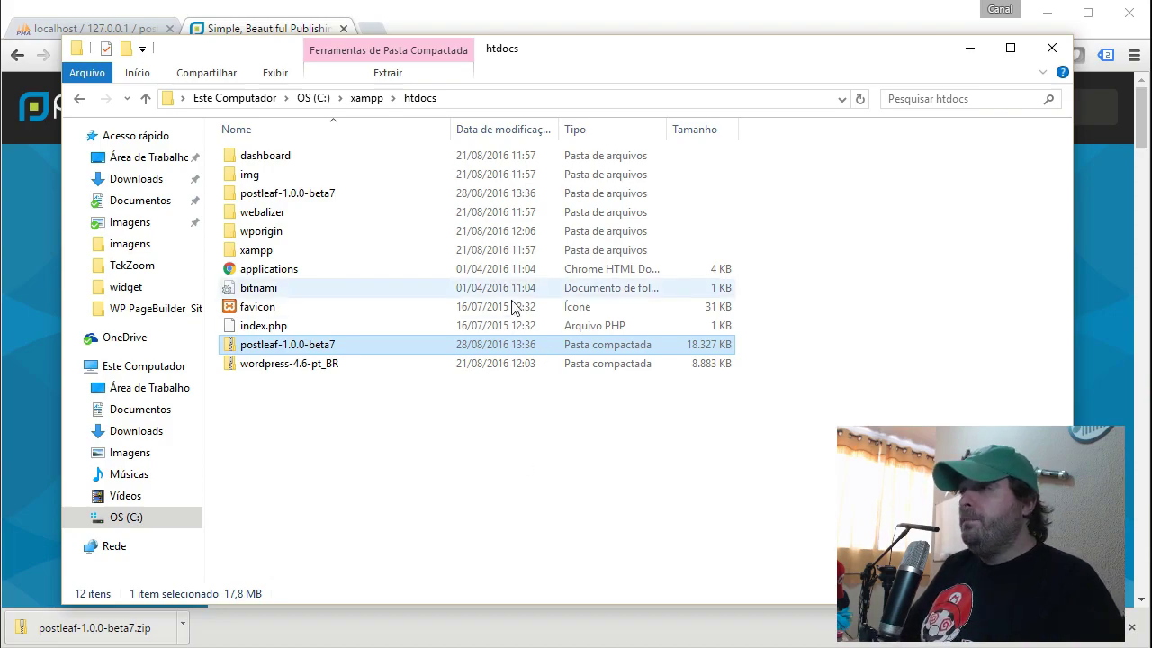
Rename the inner extracted postleaf-1.0.0-beta7 folder to postleaf.
double_click(291, 199)
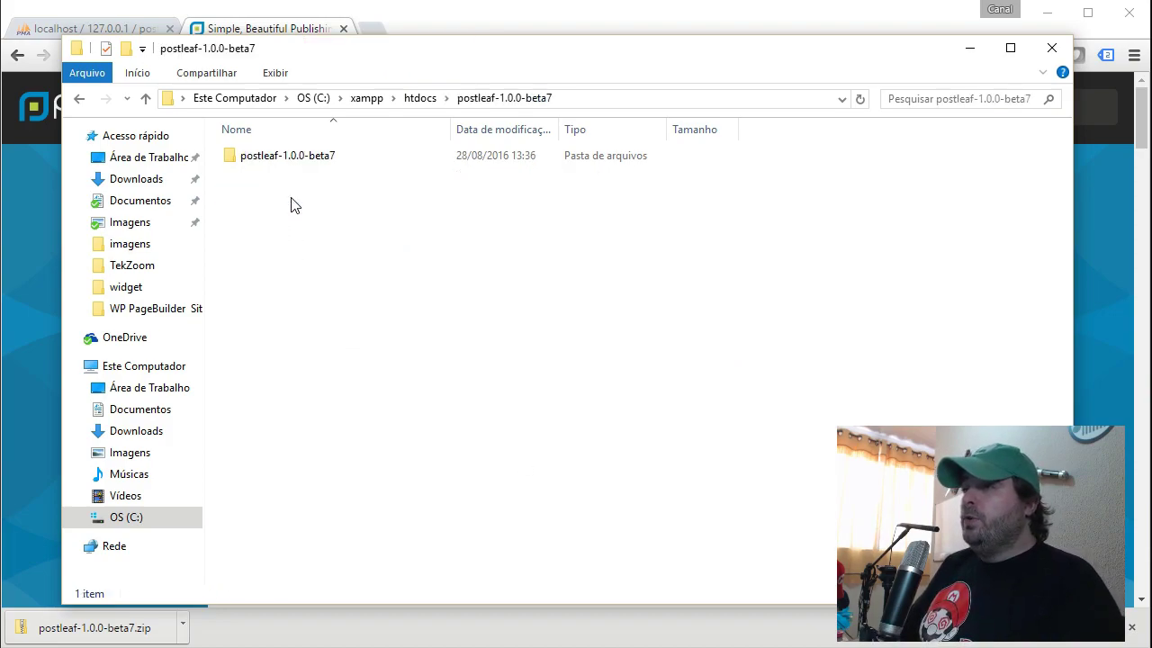
click(294, 160)
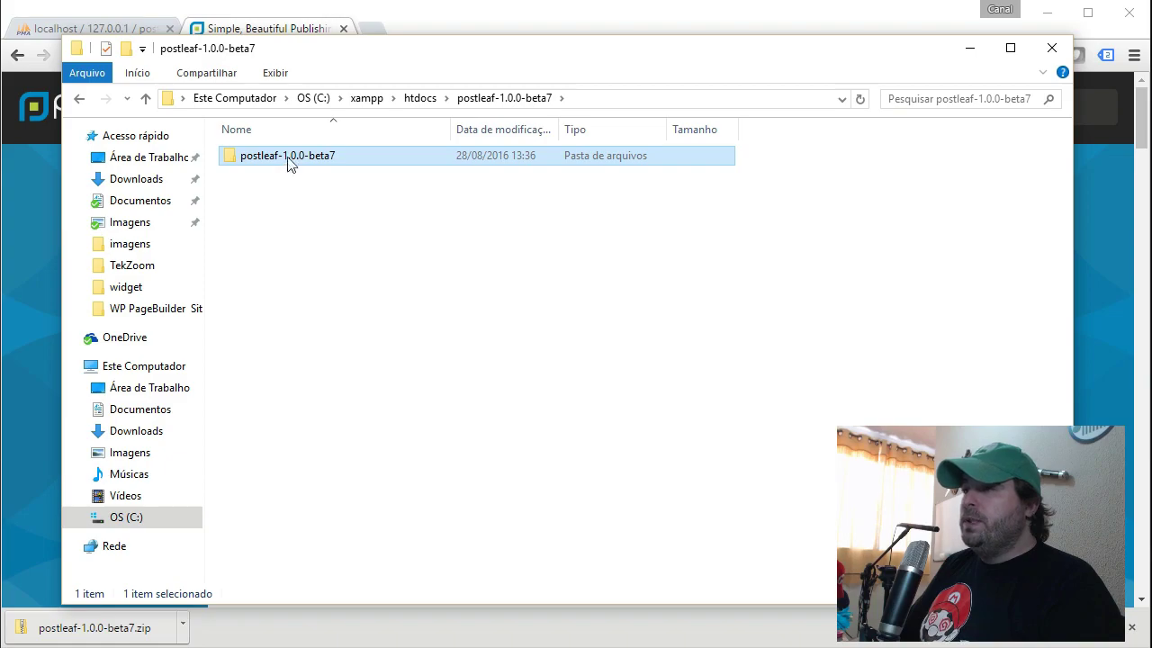
click(285, 159)
click(291, 157)
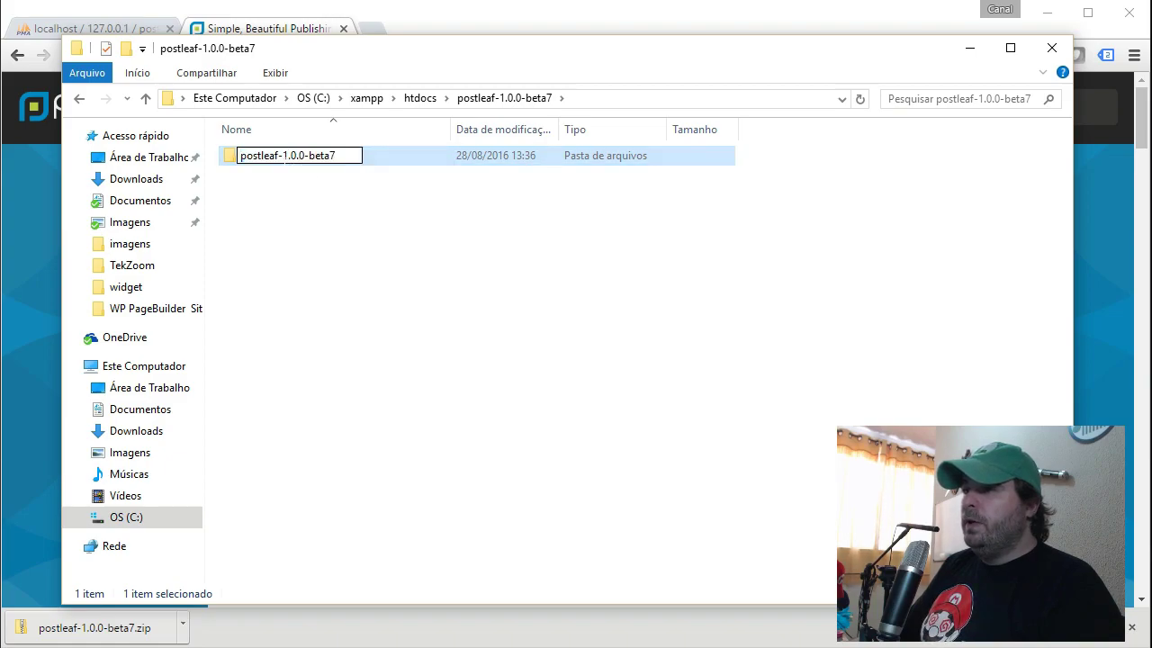
key(Delete)
key(Return)
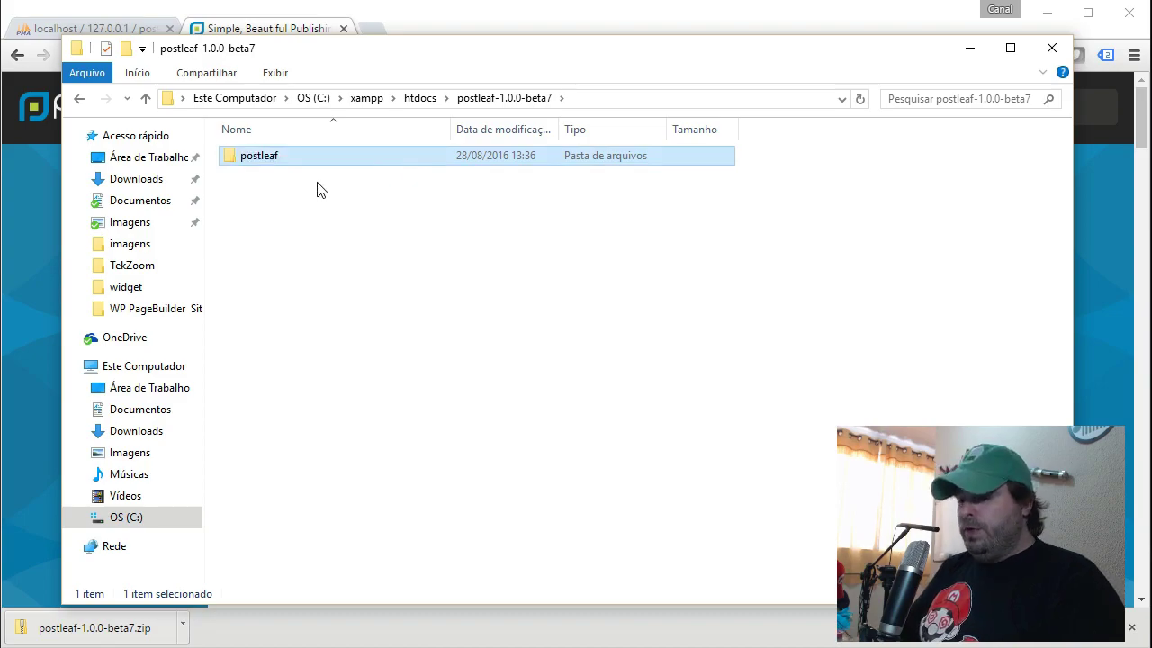
Open htdocs\postleaf to check its files, then return to Chrome.
click(427, 102)
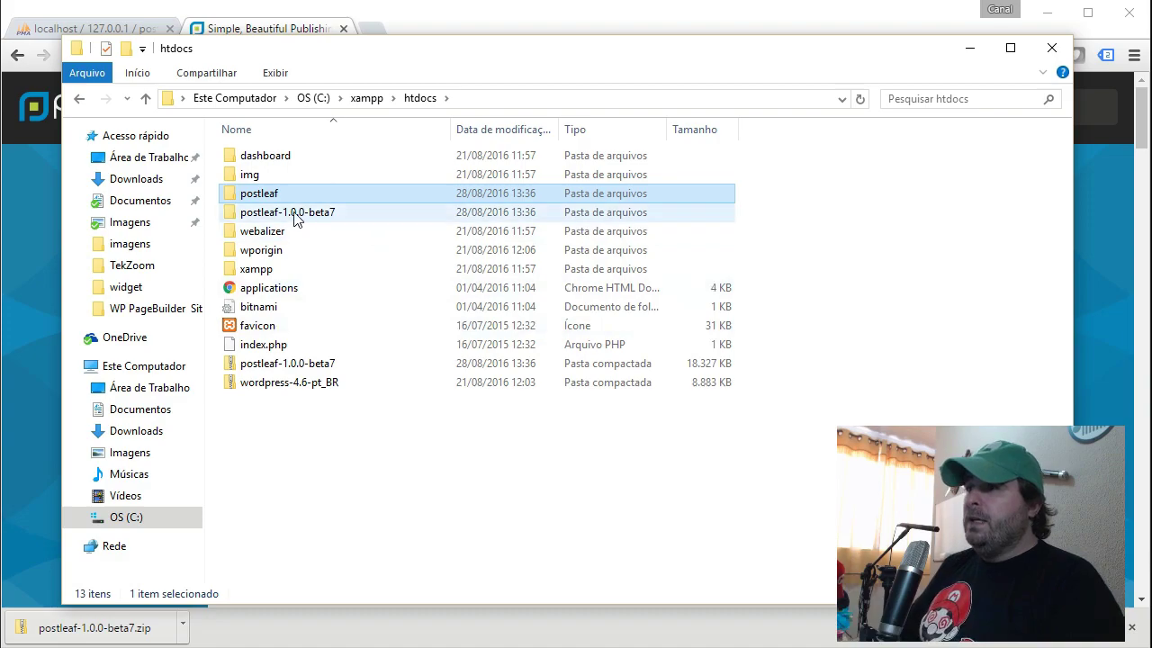
double_click(278, 194)
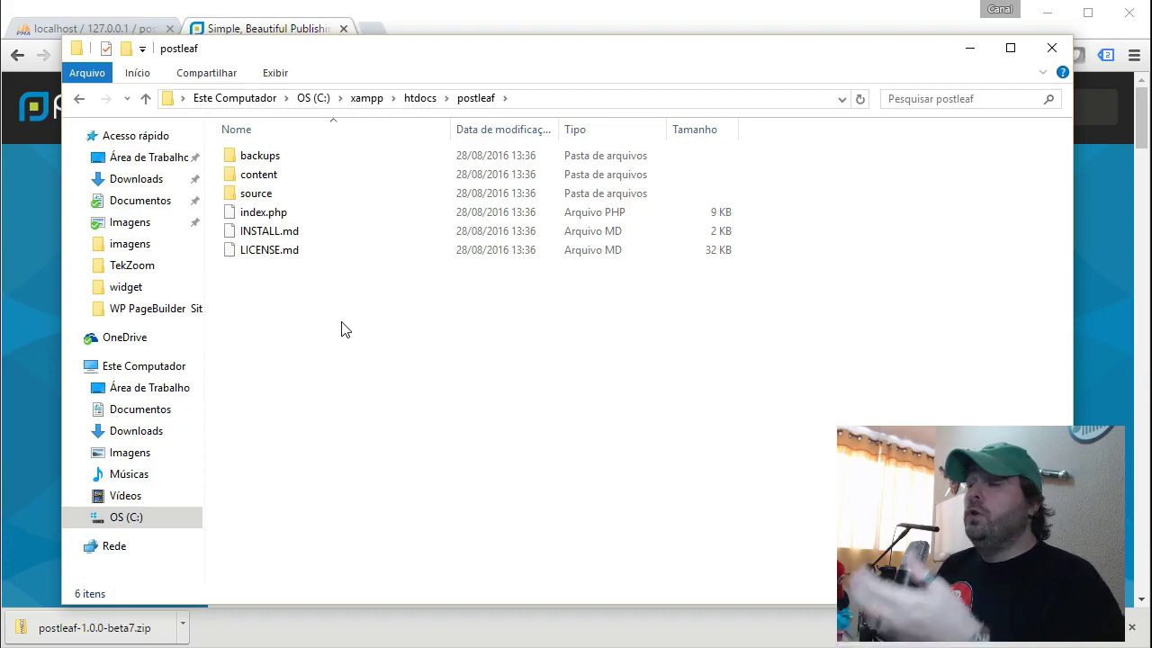
click(247, 30)
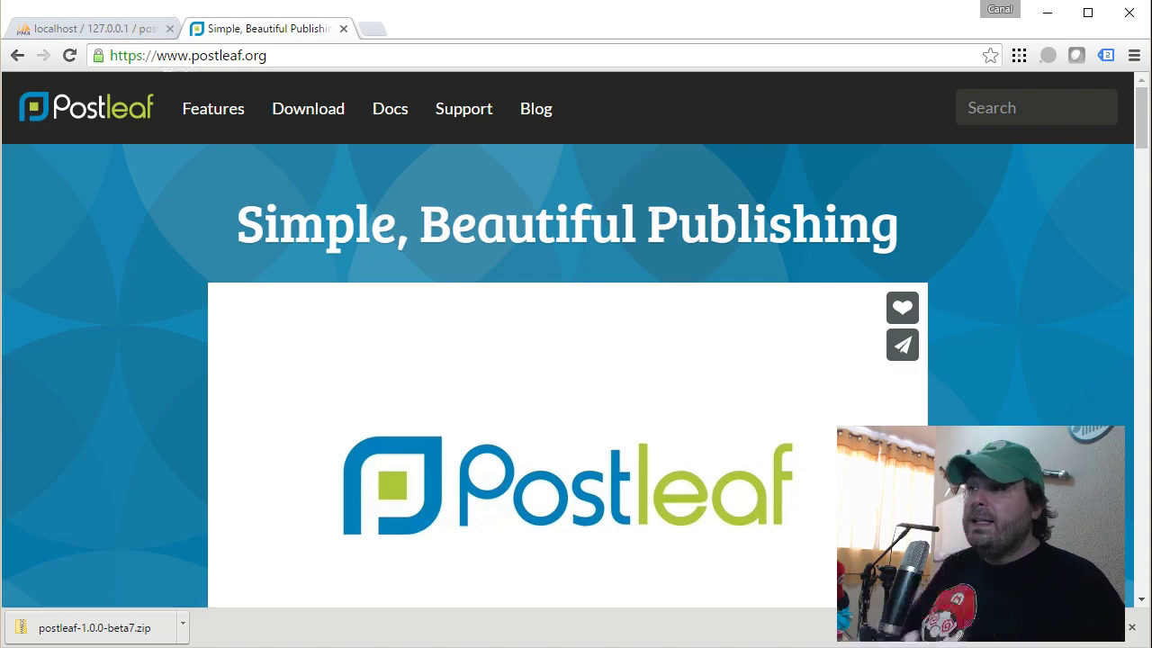
Enter localhost/ in Chrome and copy the postleaf folder name from Explorer's path.
click(138, 58)
text(localh)
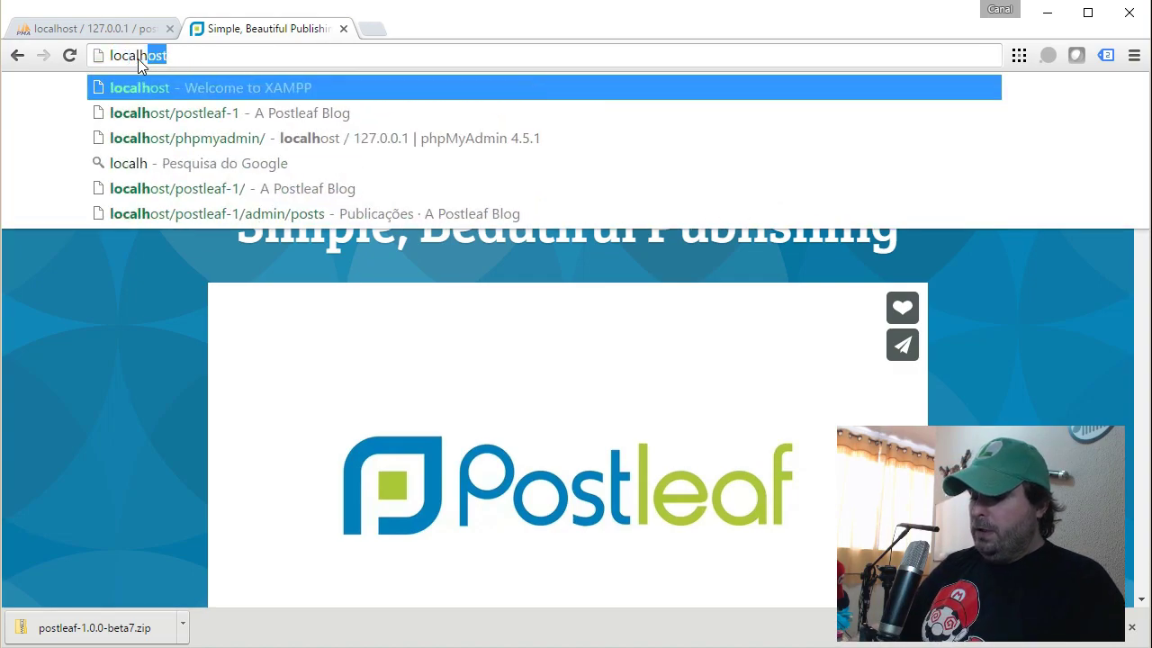
text(ost/)
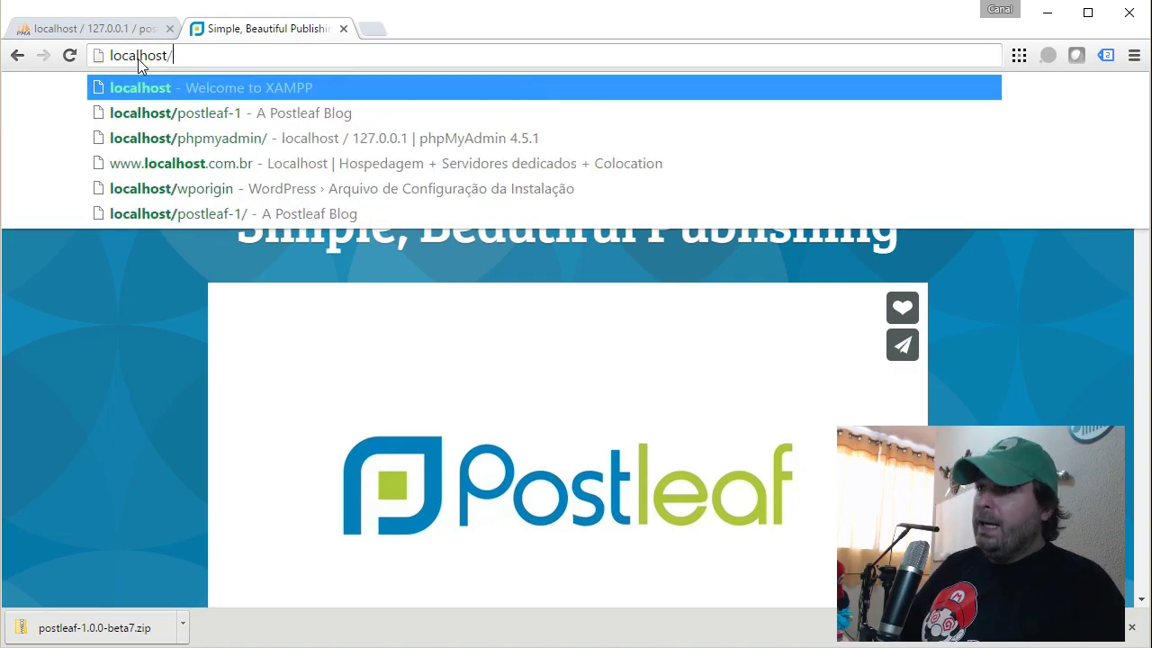
key(Return)
key(alt+Tab)
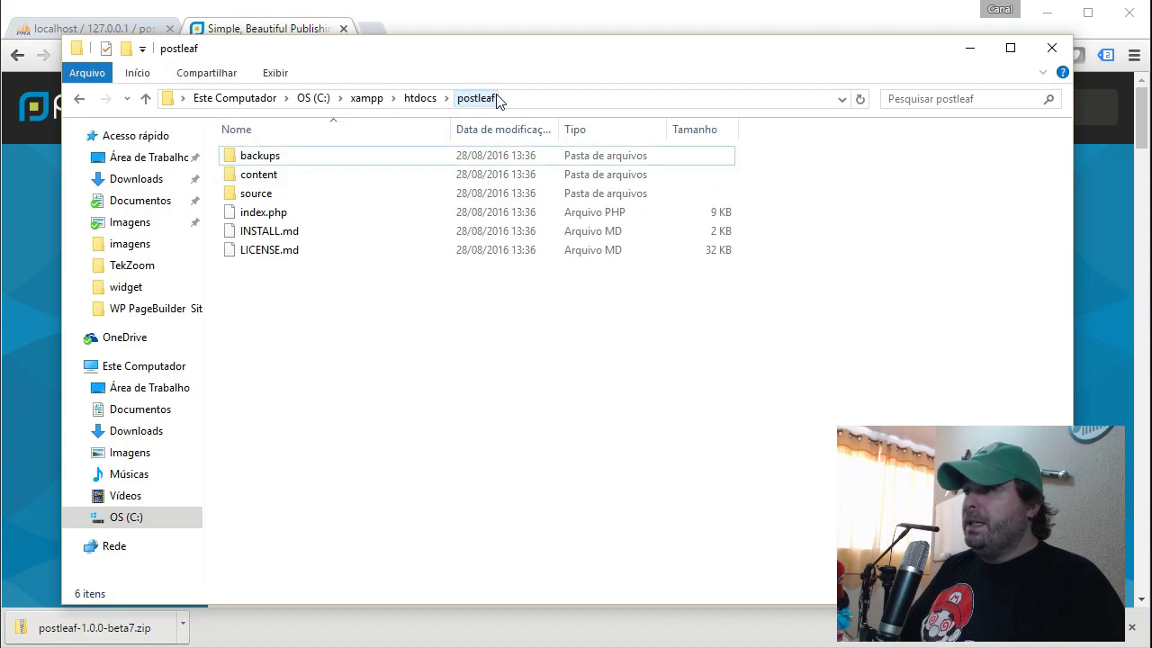
click(503, 99)
click(540, 99)
click(307, 99)
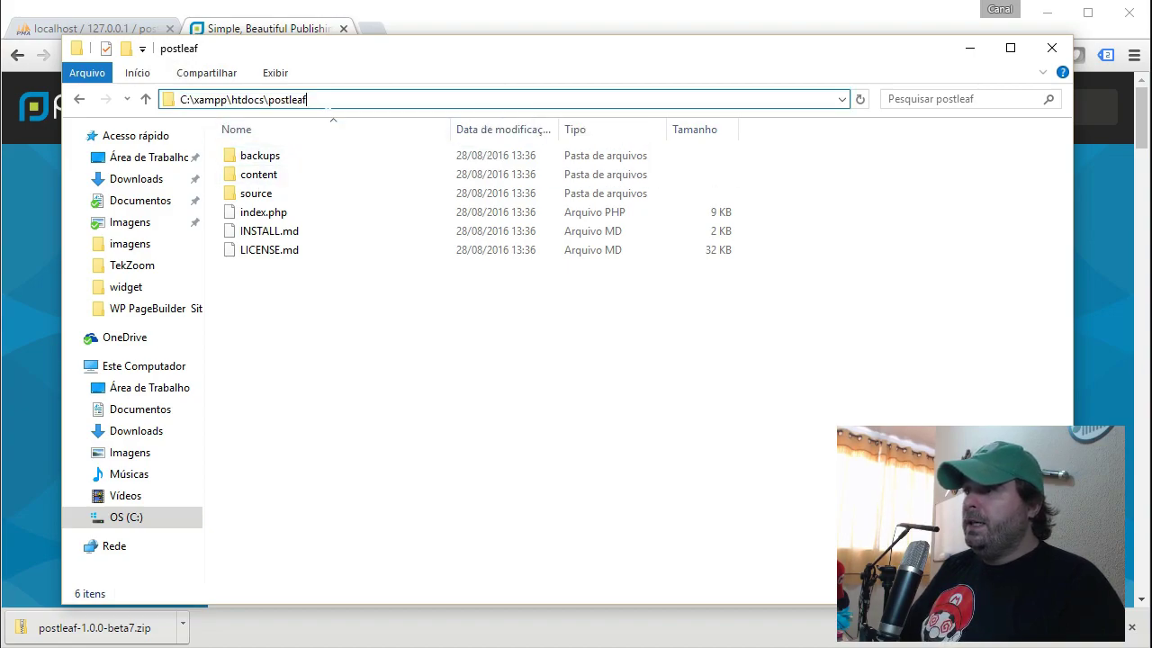
double_click(297, 99)
key(ctrl+c)
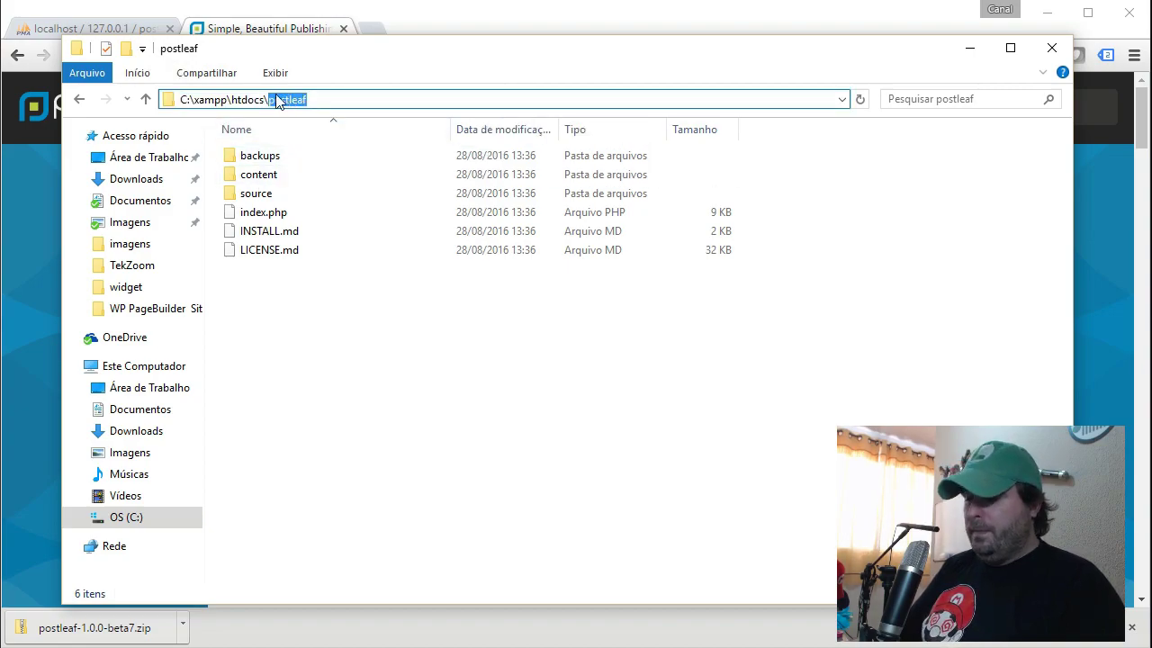
Load localhost/postleaf to show the Install Postleaf form and dismiss the download notice.
click(402, 12)
key(ctrl+v)
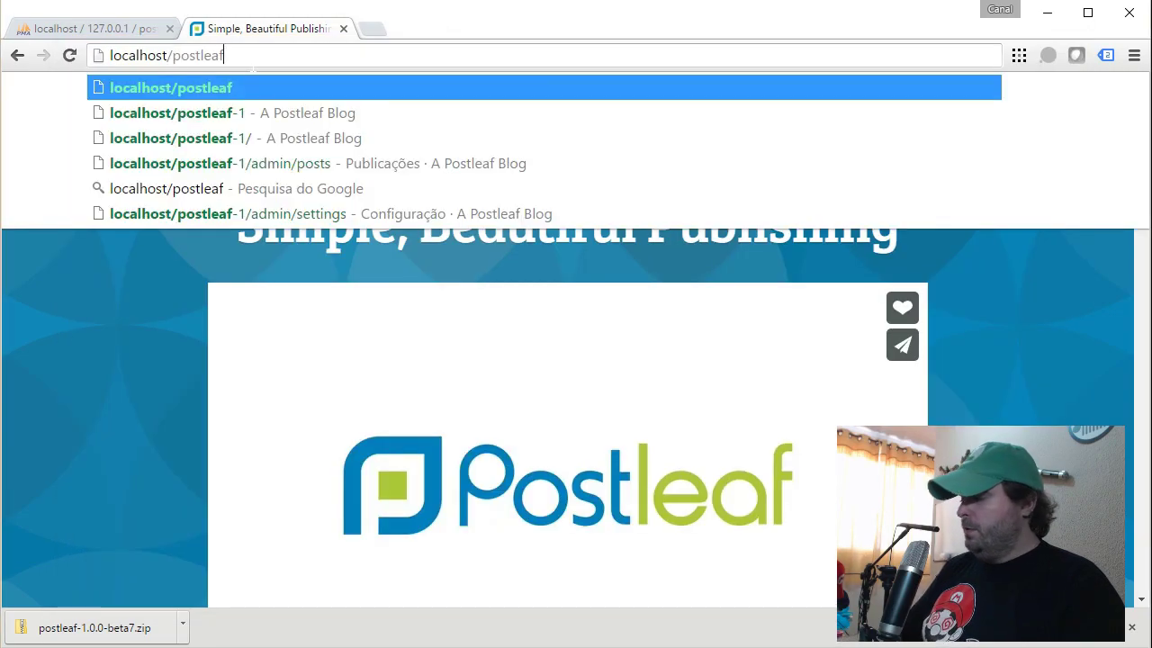
key(Return)
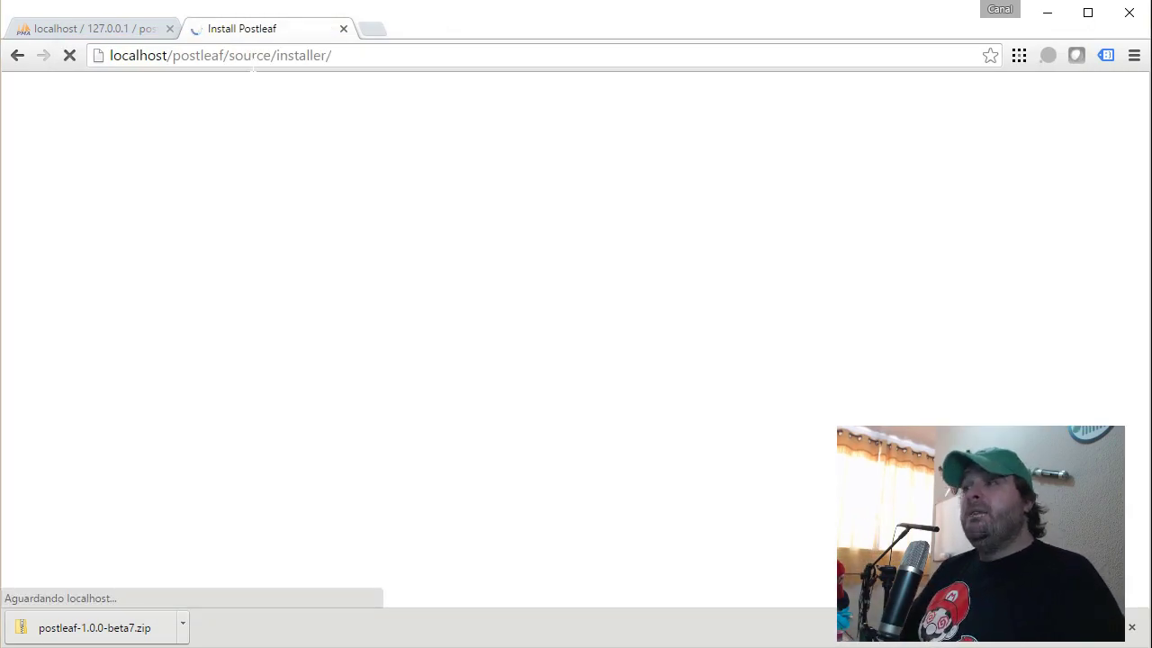
drag(961, 459, 997, 473)
click(1131, 624)
click(702, 362)
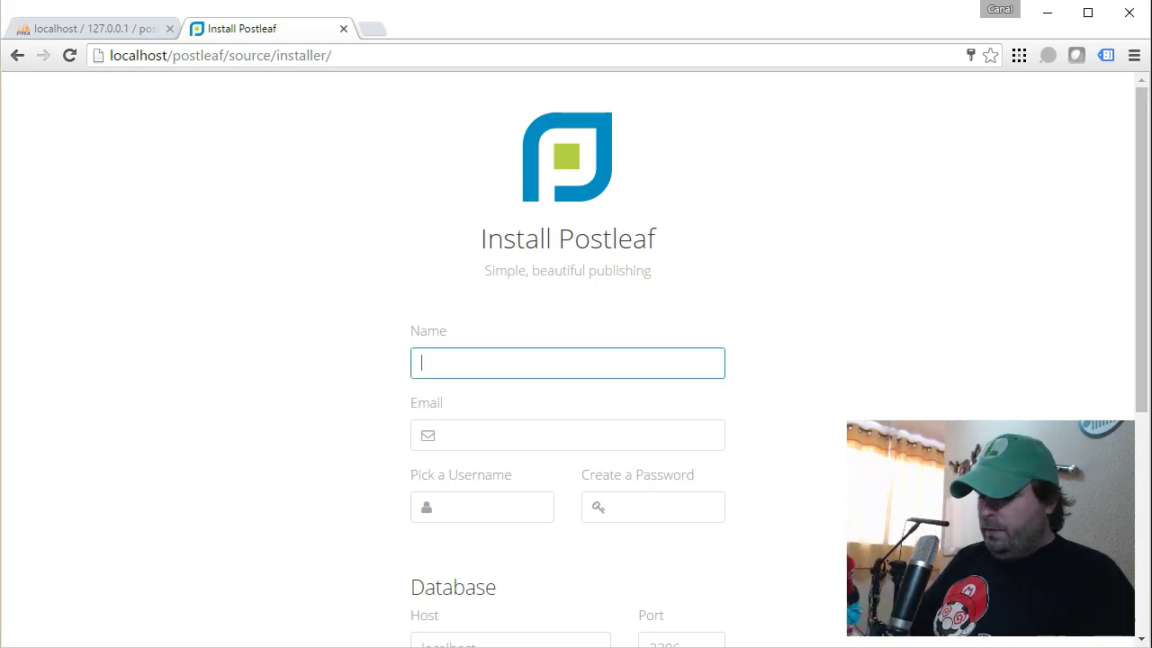
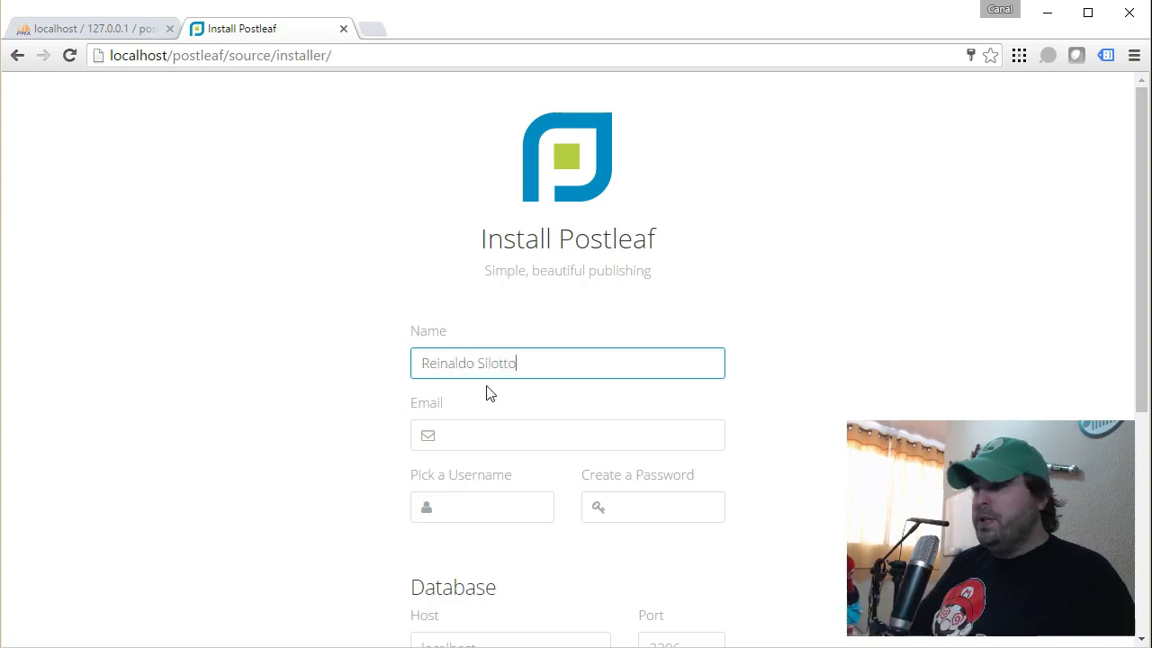
Enter the administrator's full name and e-mail address in the install form.
scroll(486, 391, down, 1)
click(486, 346)
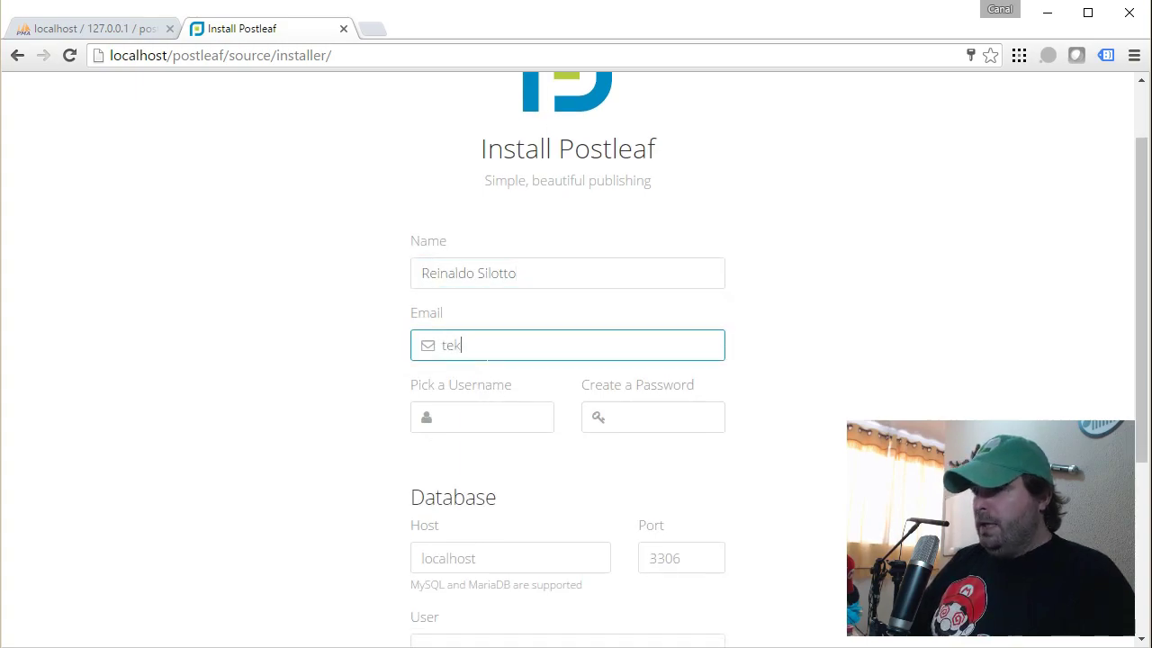
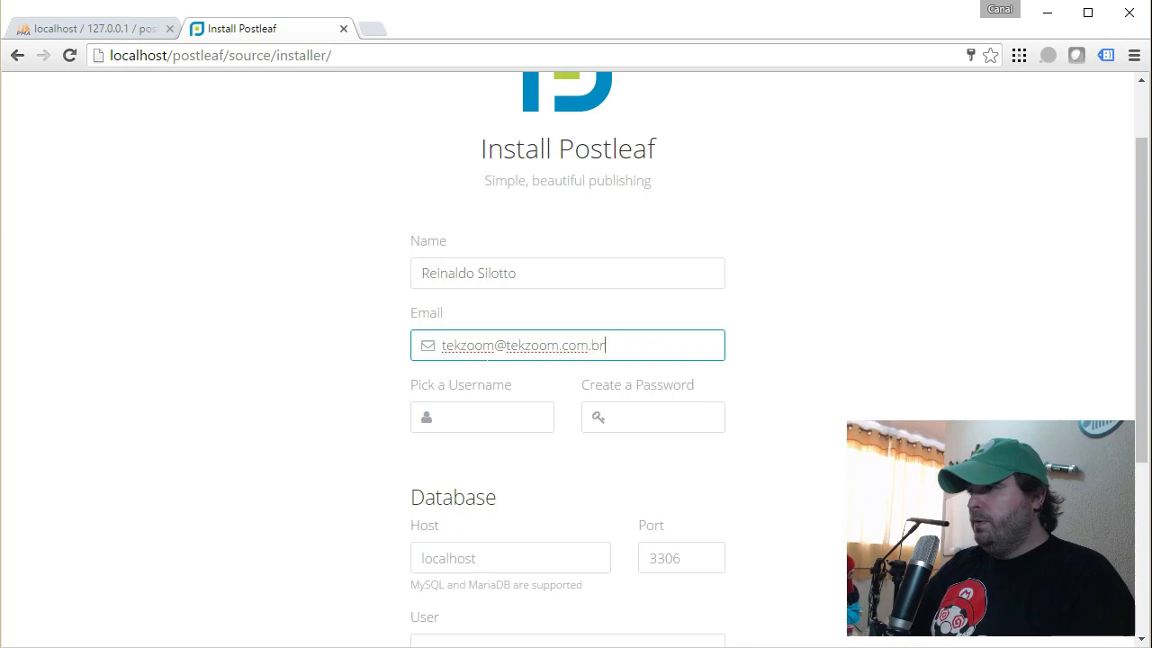
Enter the admin username and account password, then scroll to the Database section.
click(481, 417)
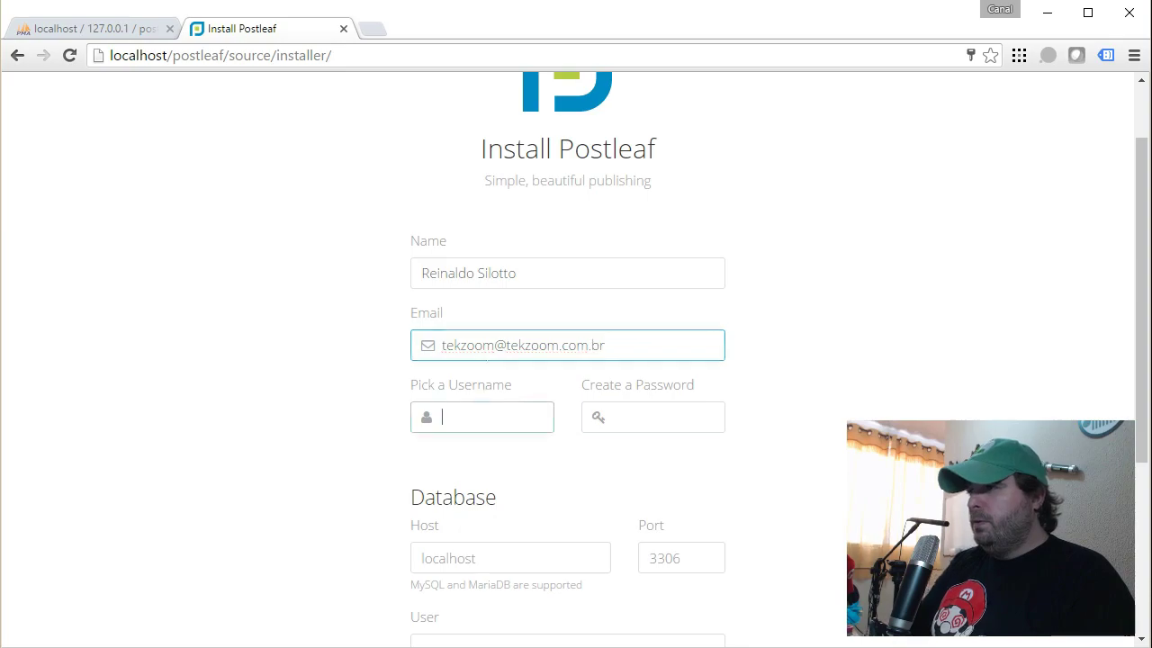
text(silotto)
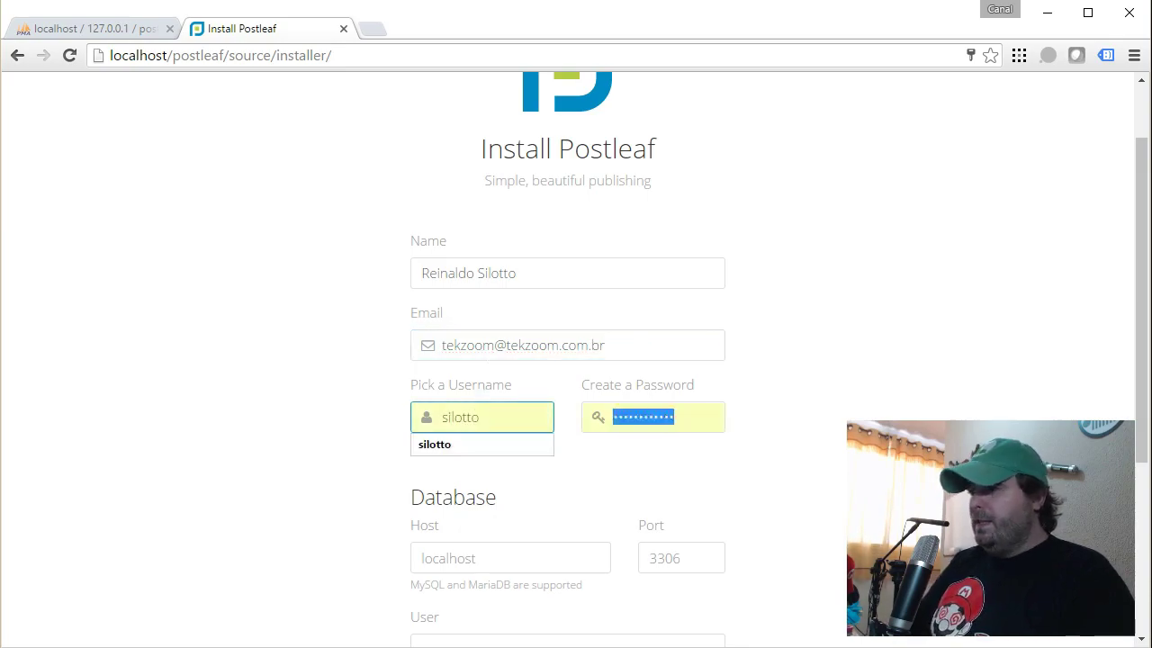
key(Tab)
text(**)
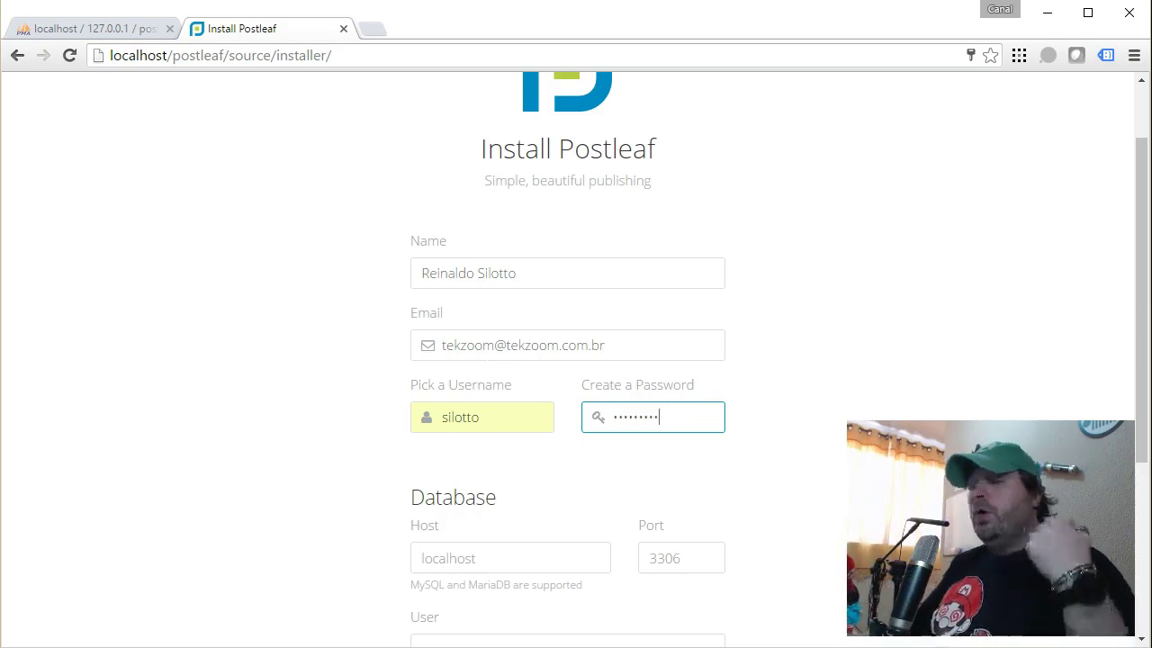
scroll(478, 364, down, 3)
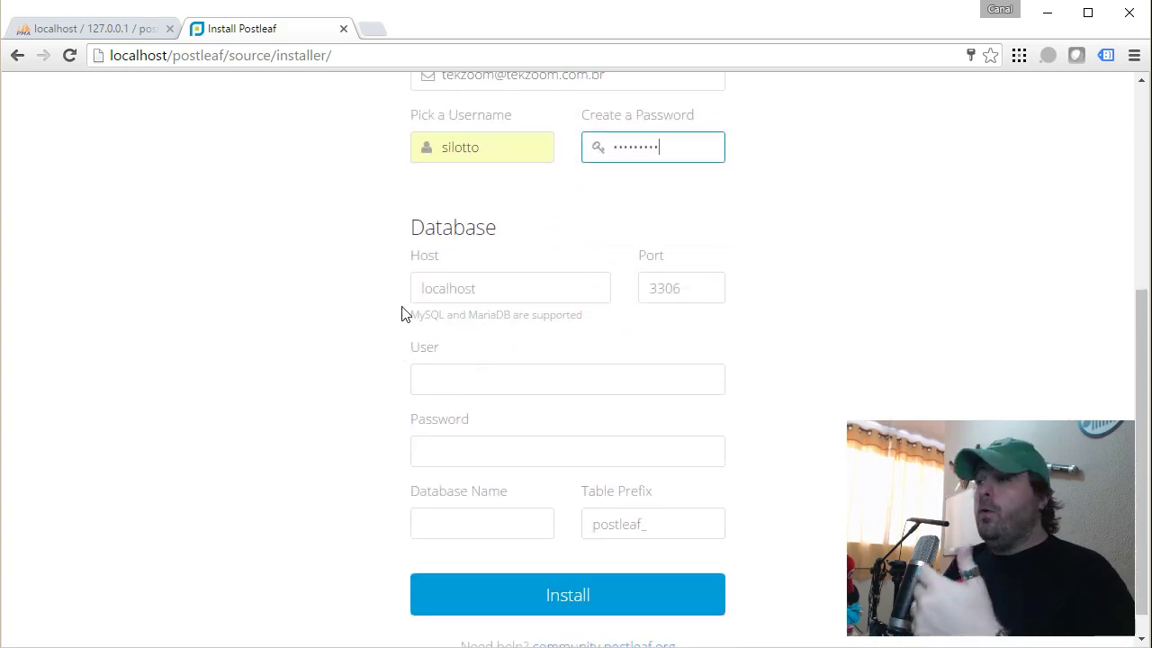
Set database host localhost, user root, empty password, name post, and run the install.
click(421, 288)
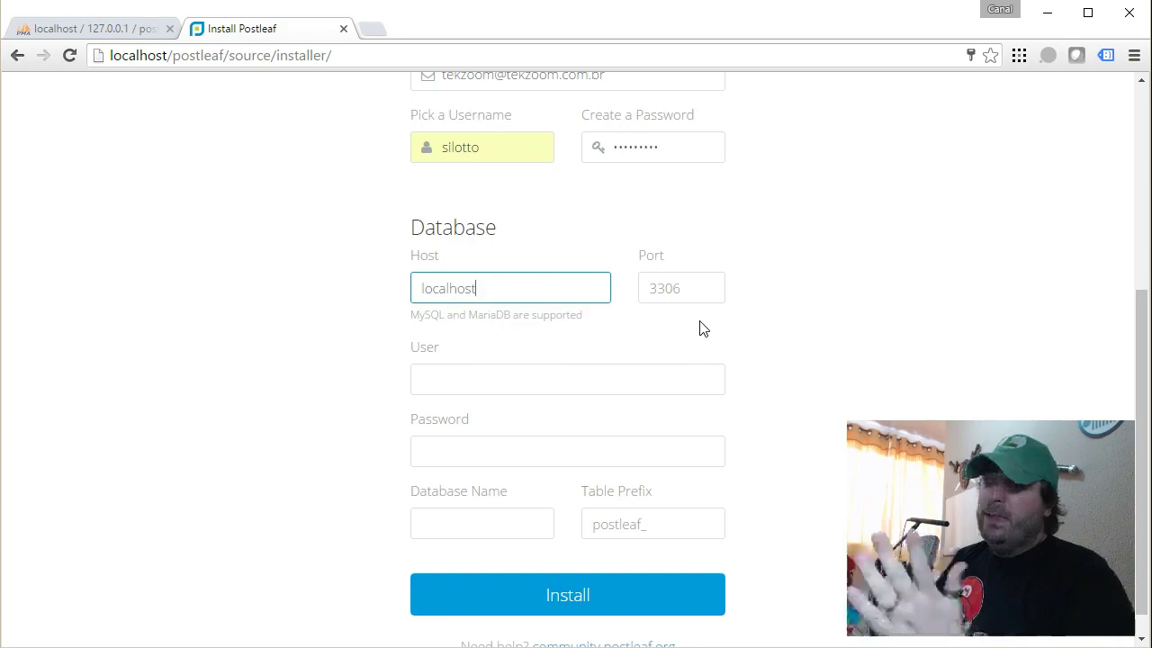
click(567, 379)
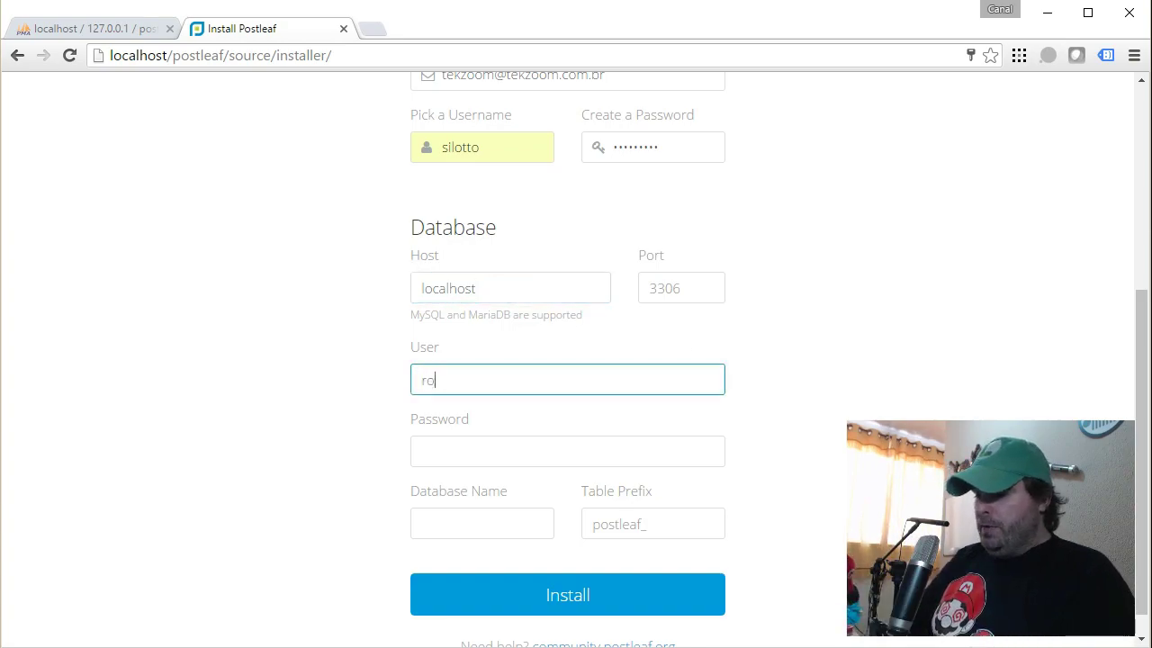
click(567, 451)
click(481, 523)
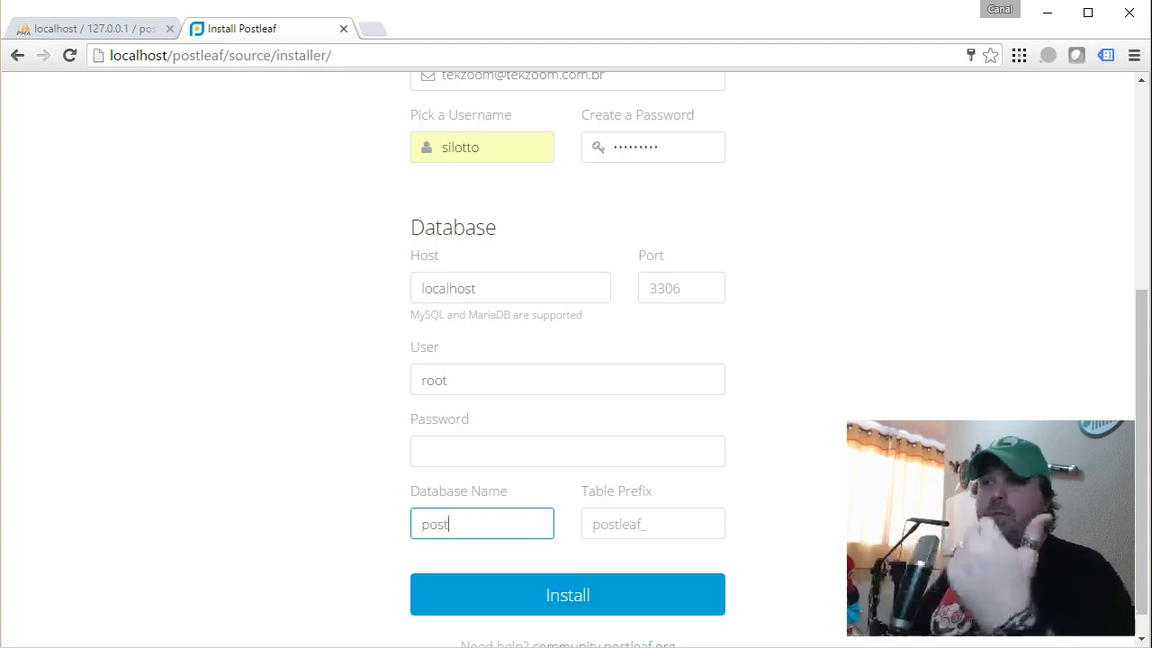
click(79, 30)
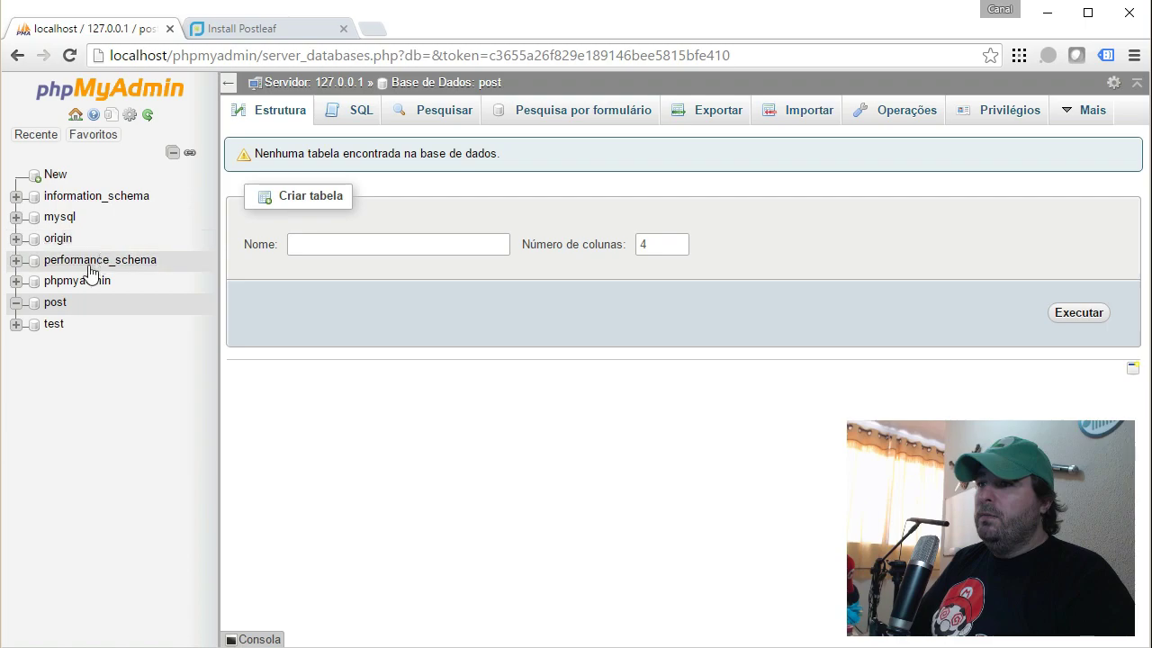
click(234, 27)
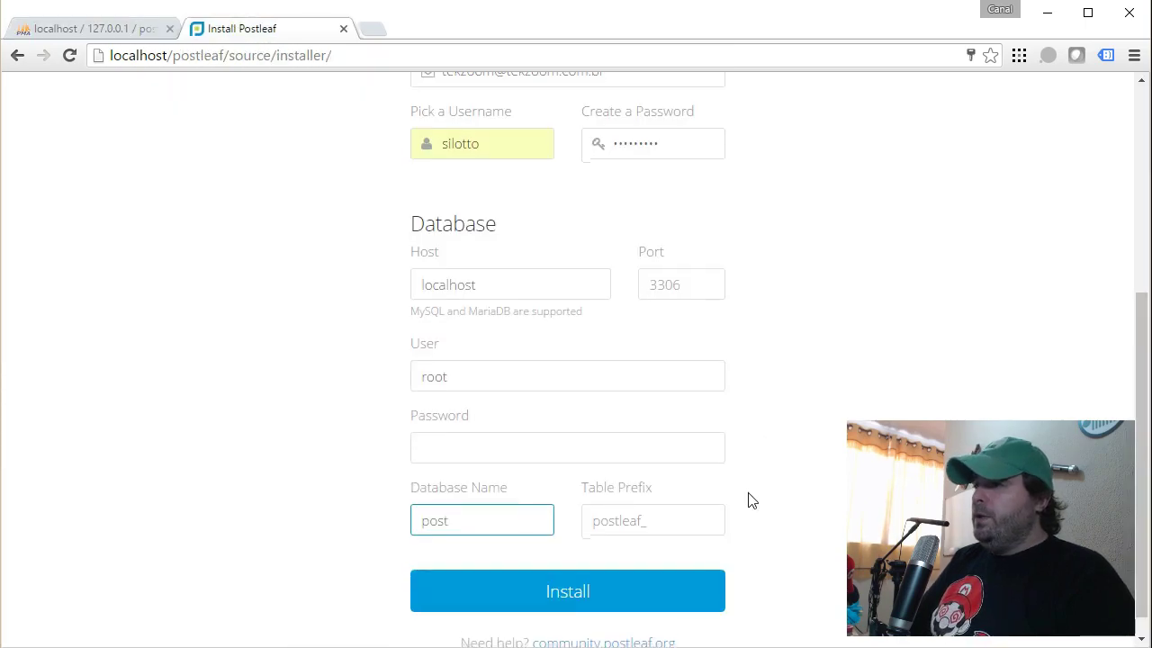
scroll(684, 540, down, 1)
click(601, 577)
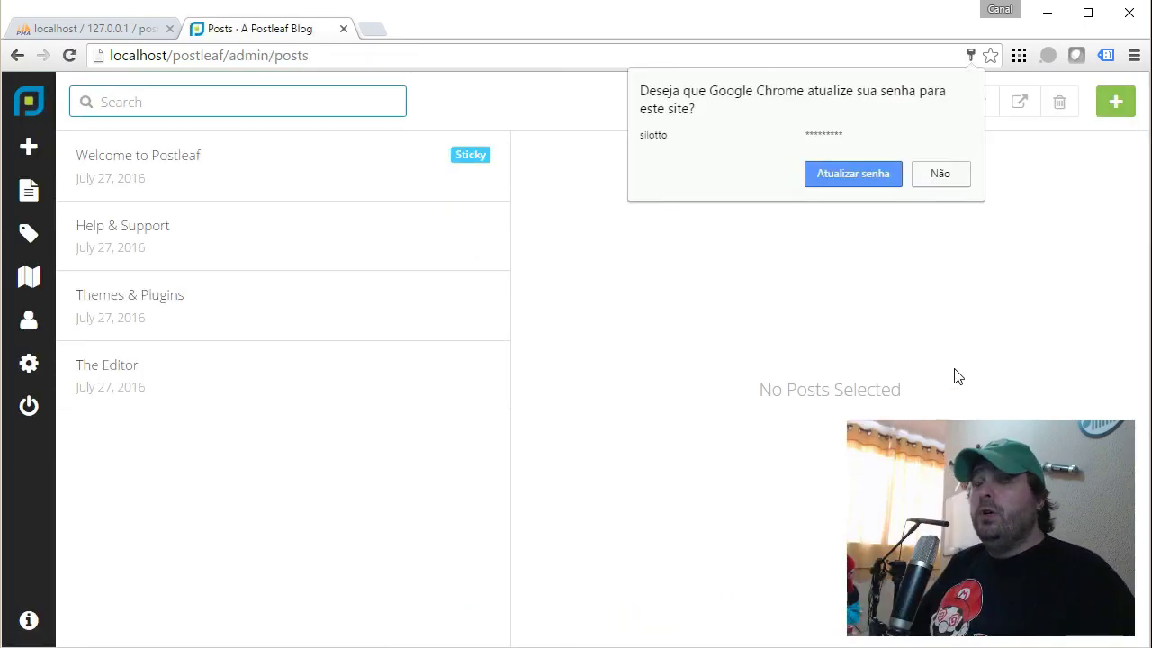
Dismiss the password prompt, confirm the post database has seven postleaf_ tables, and close phpMyAdmin.
click(874, 187)
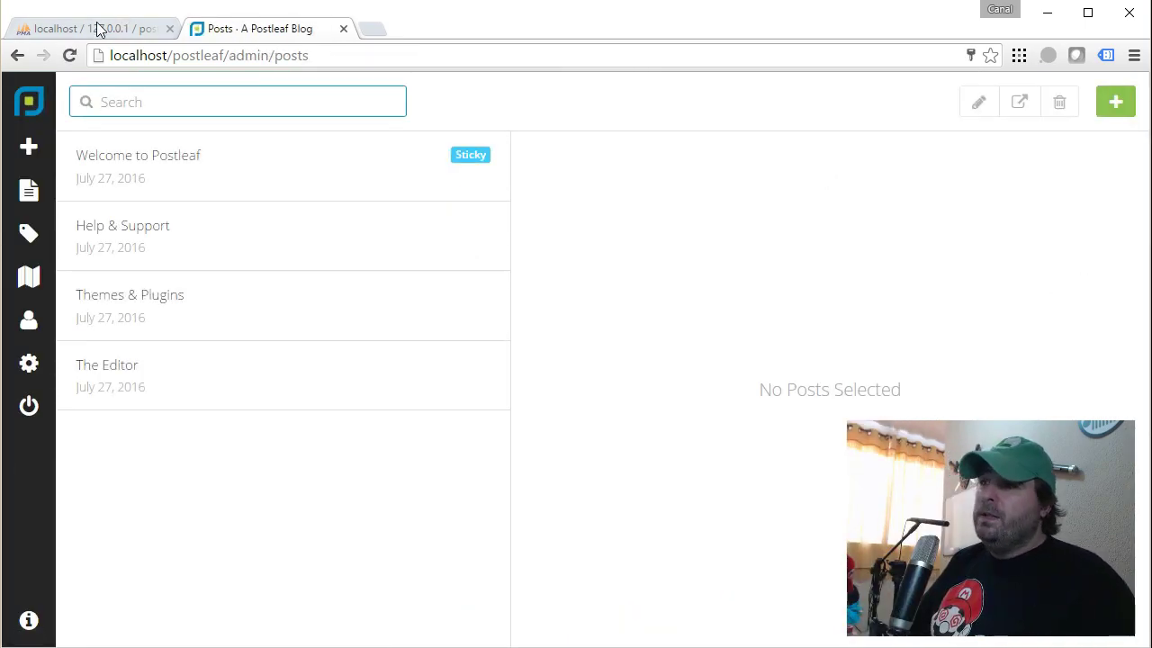
click(99, 29)
click(54, 306)
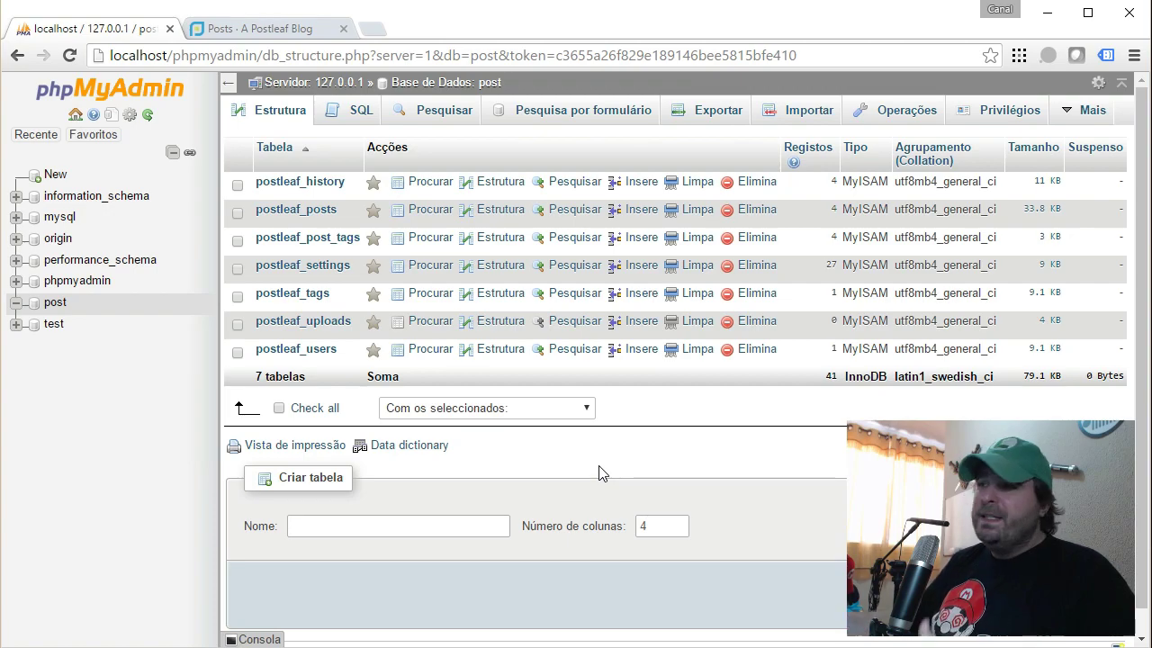
click(169, 29)
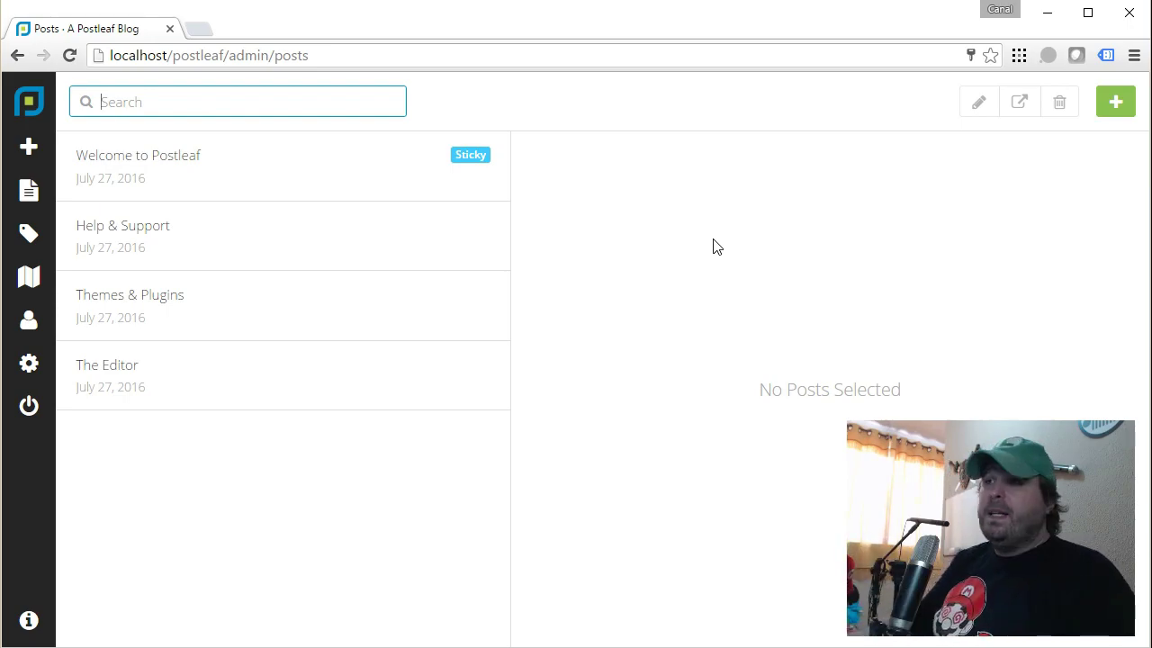
Browse the public blog home page and sample posts, opening and closing the side menu.
click(28, 103)
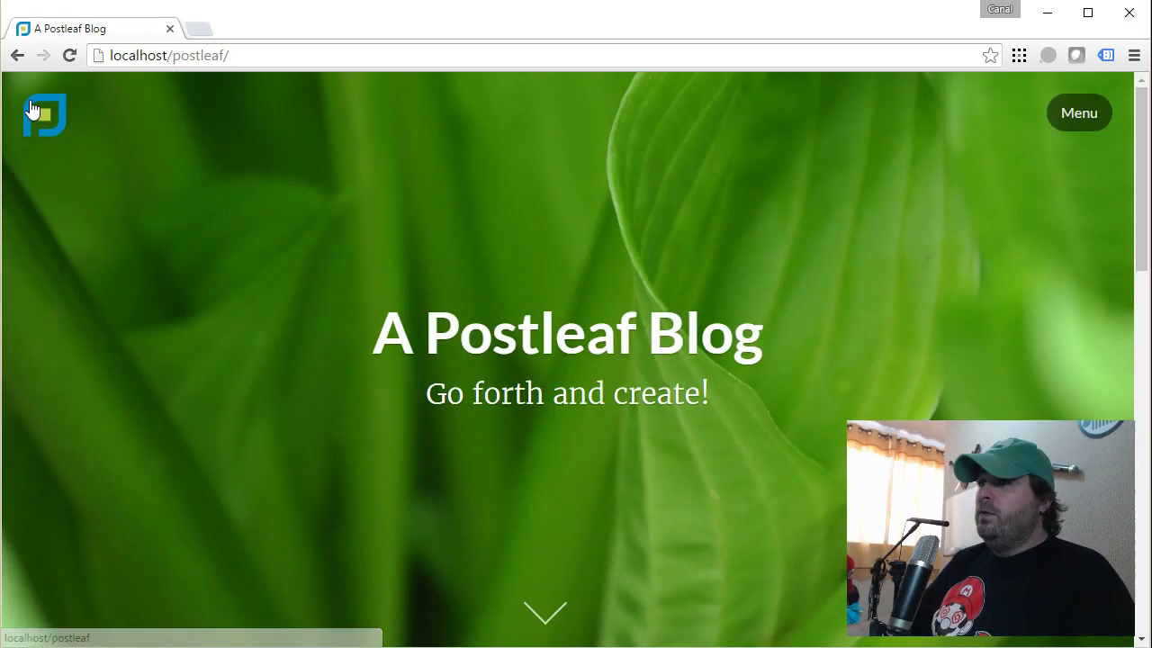
scroll(543, 159, down, 4)
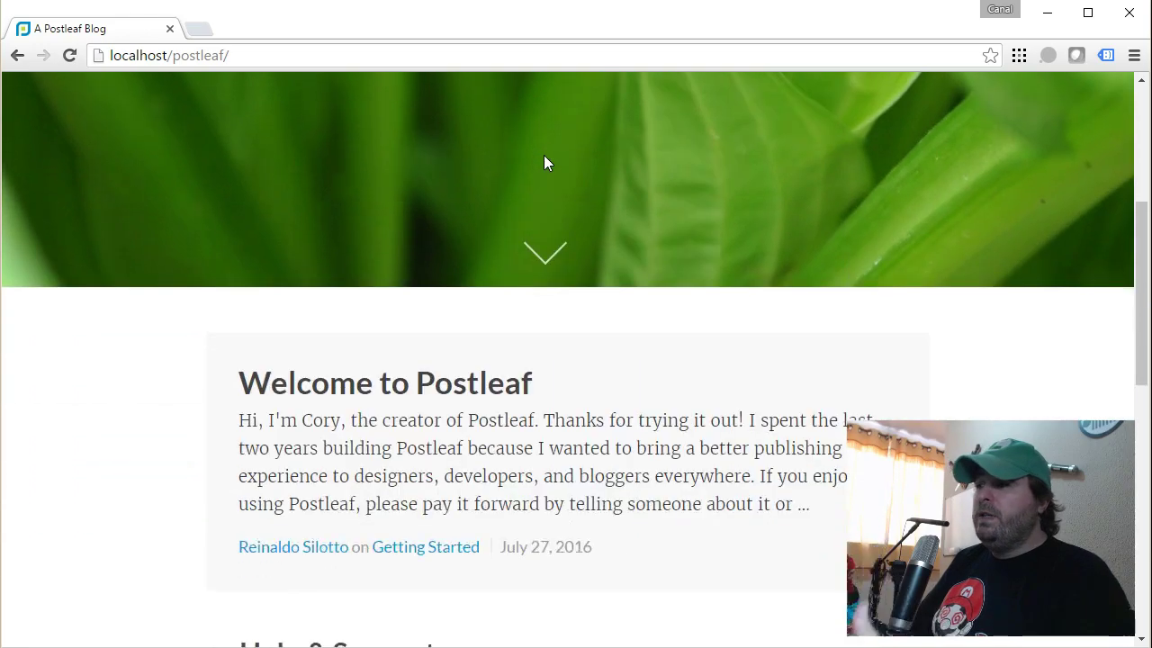
scroll(544, 157, down, 9)
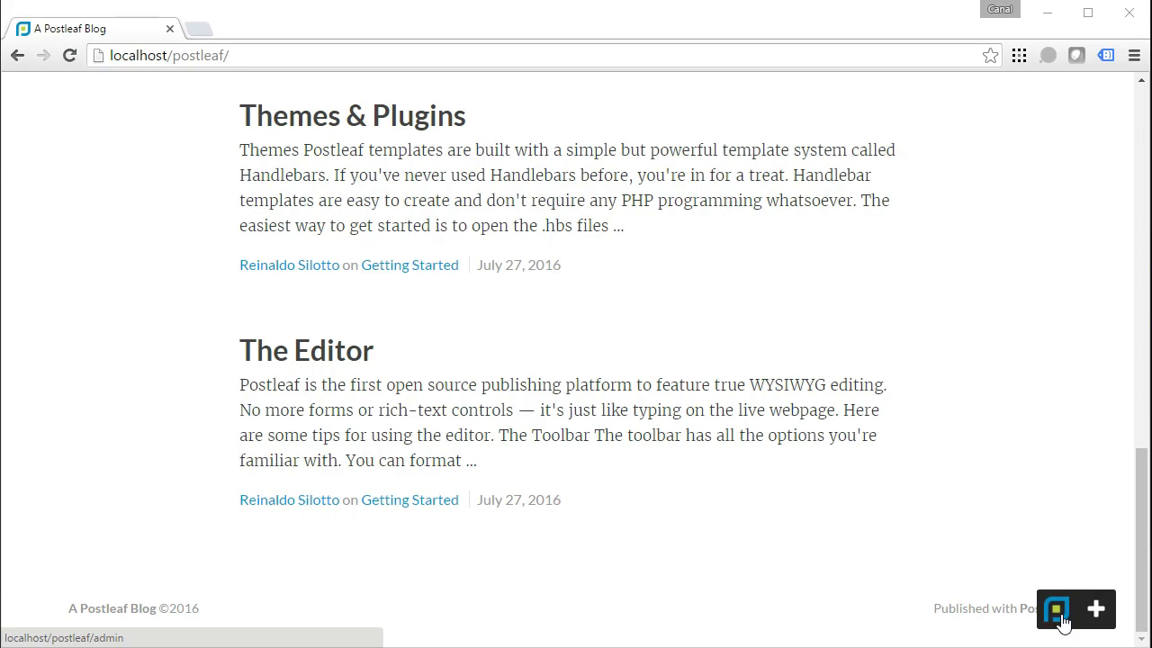
scroll(1029, 496, up, 10)
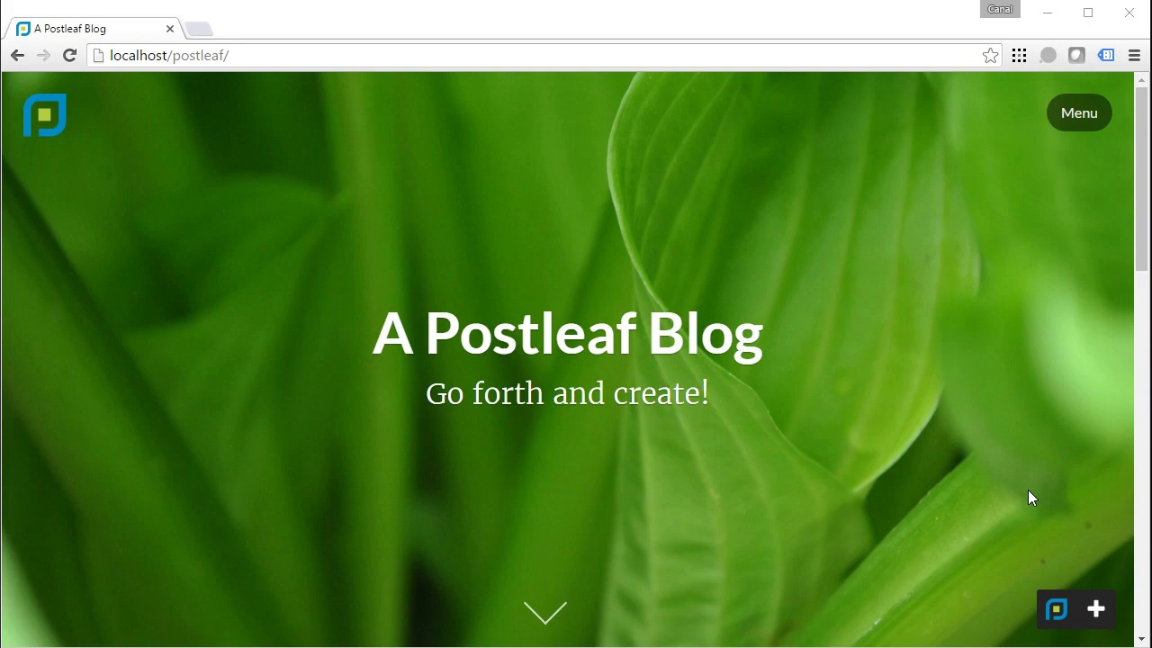
scroll(1029, 496, down, 5)
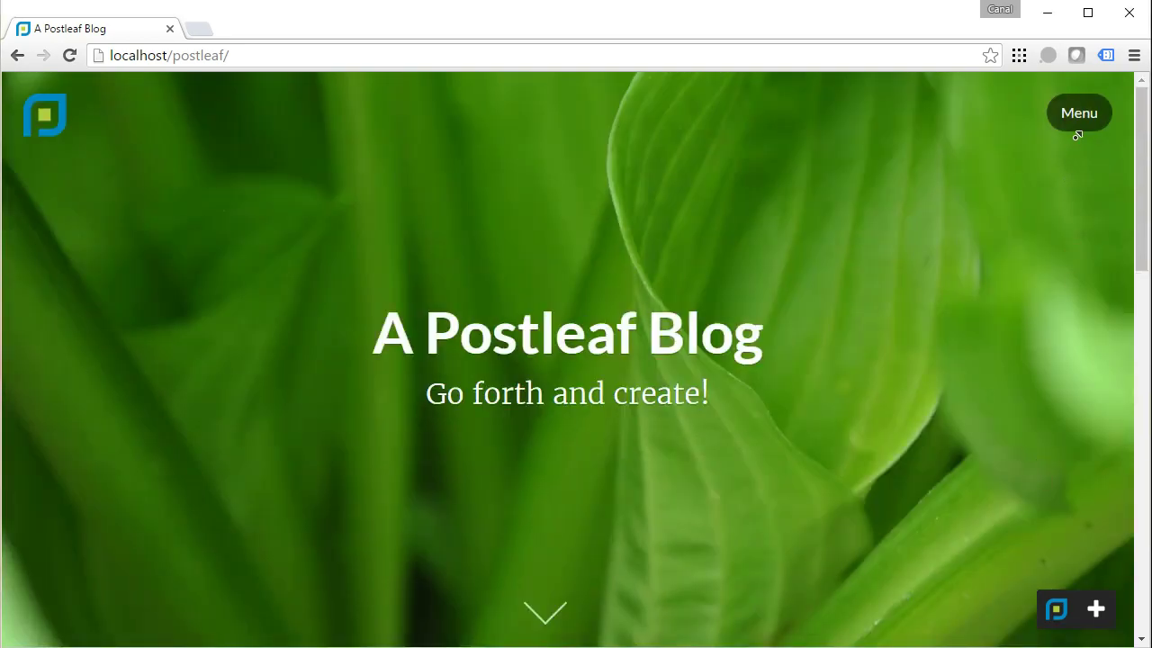
click(1105, 115)
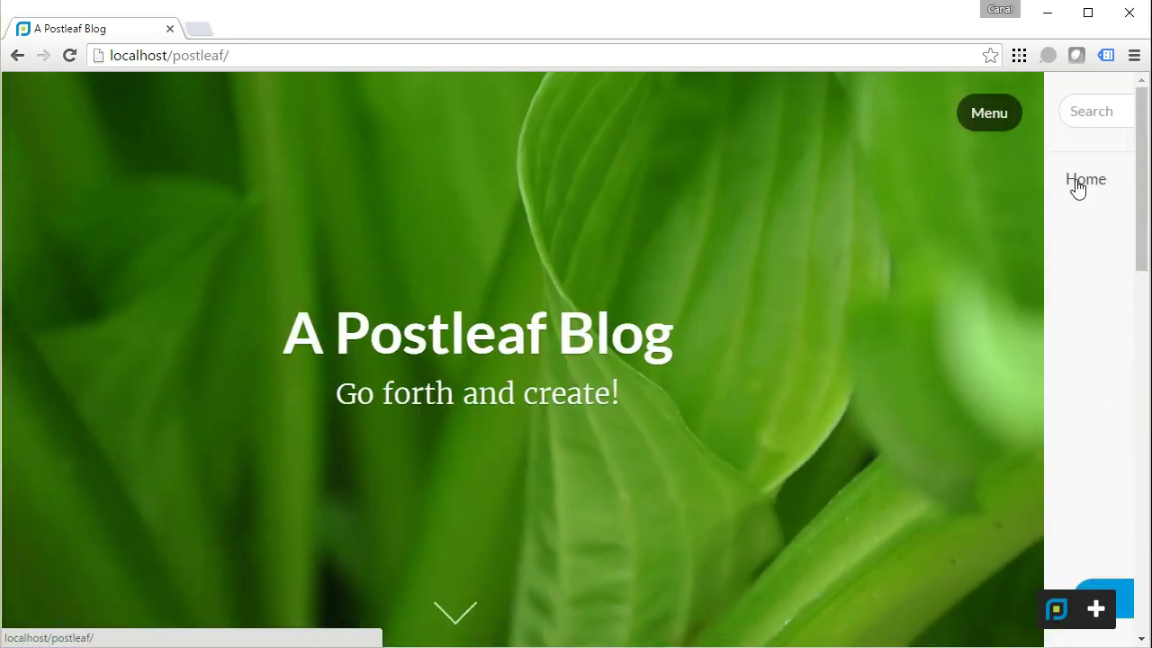
click(847, 119)
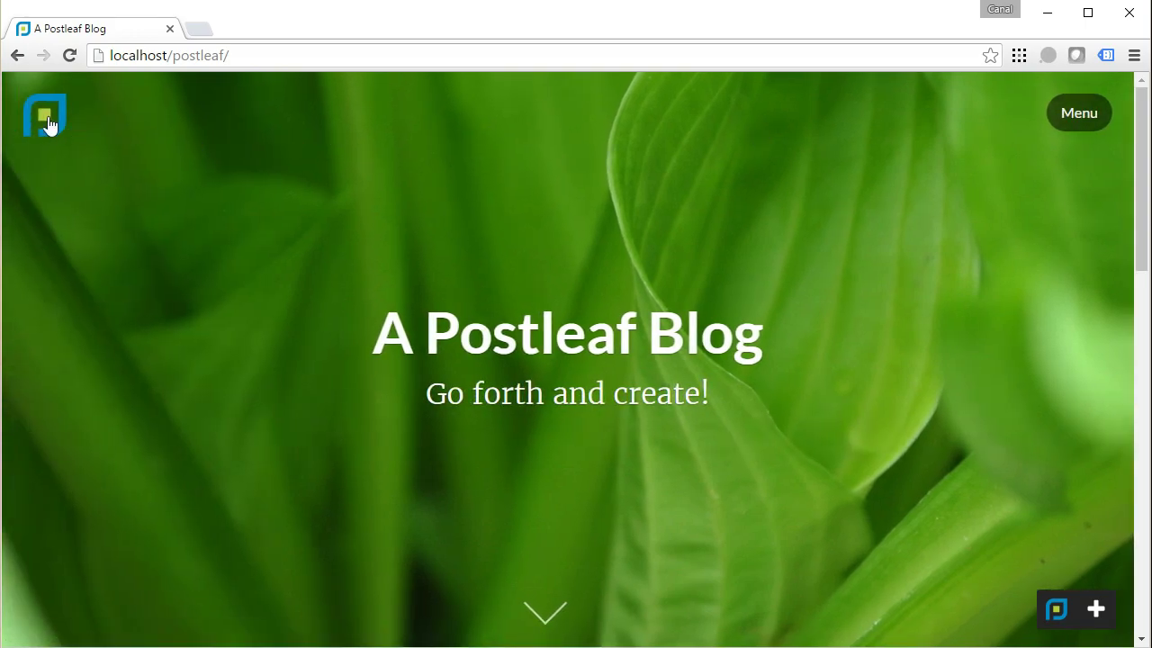
scroll(541, 238, down, 10)
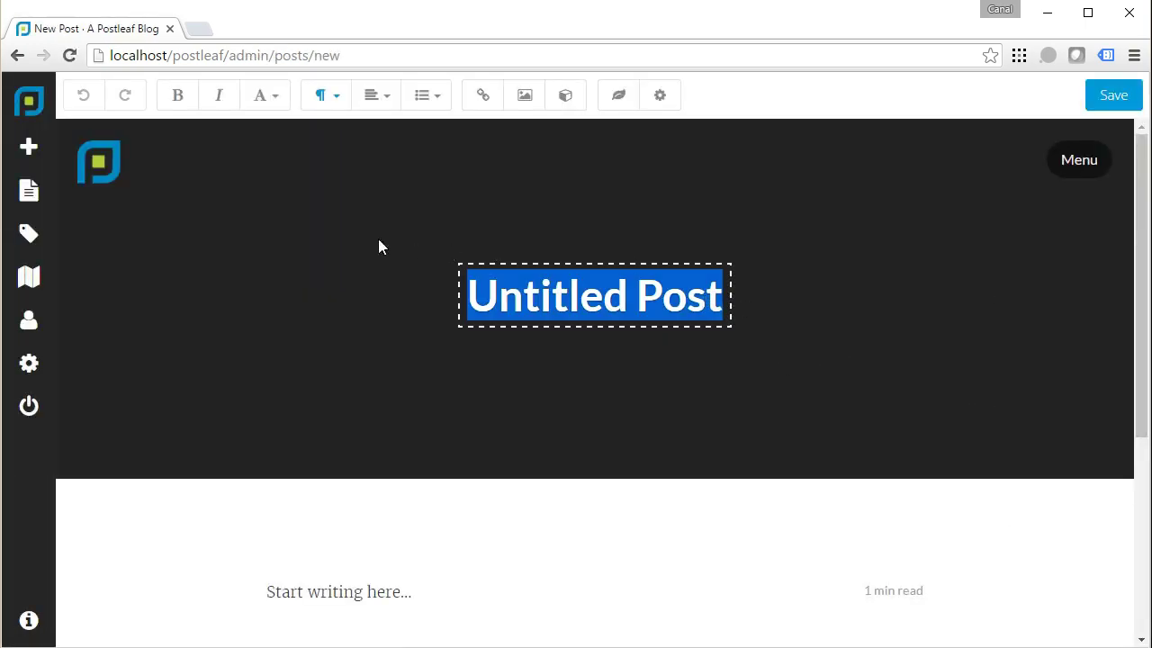
Switch back and forth between the blog home page and the admin posts list.
click(29, 101)
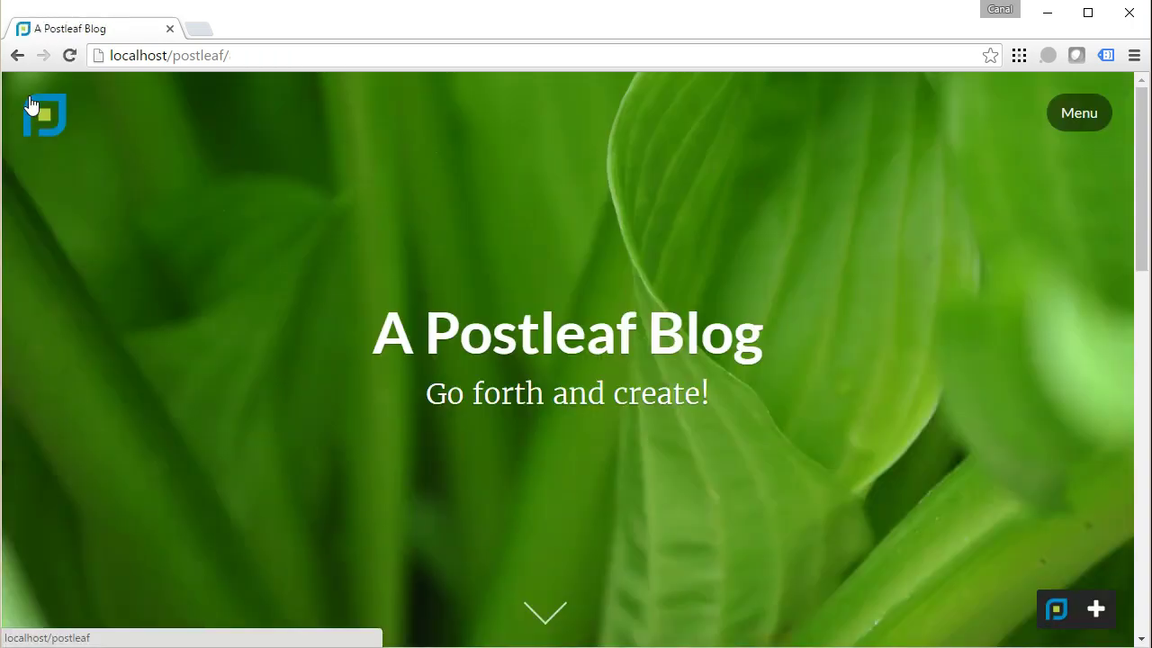
click(1054, 608)
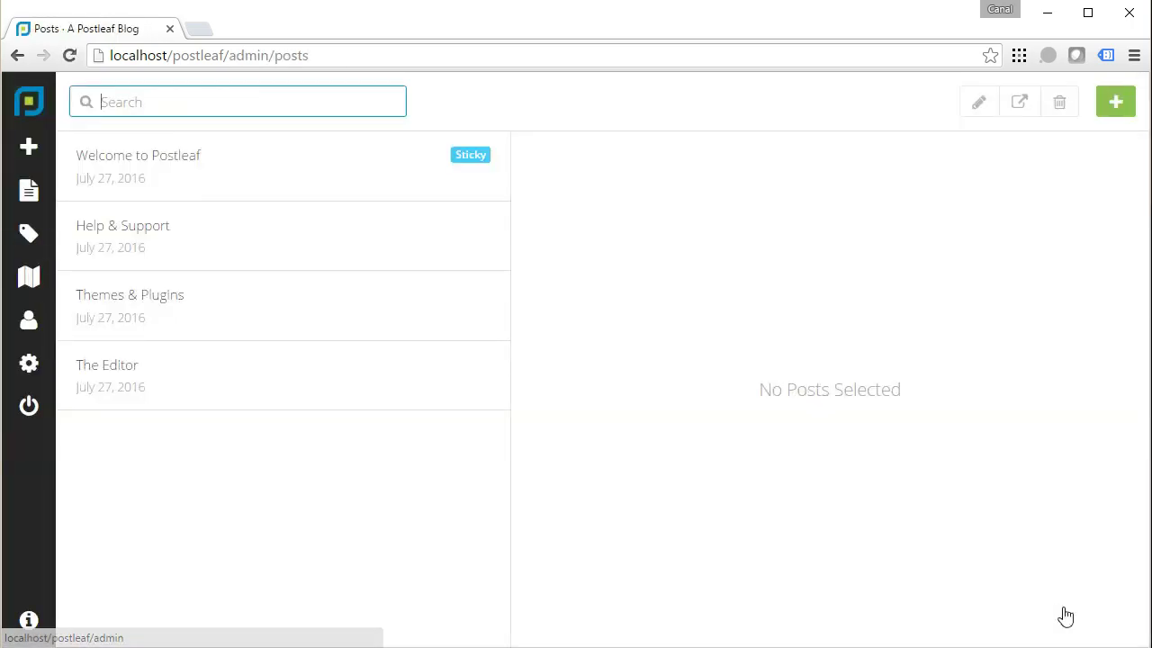
click(40, 99)
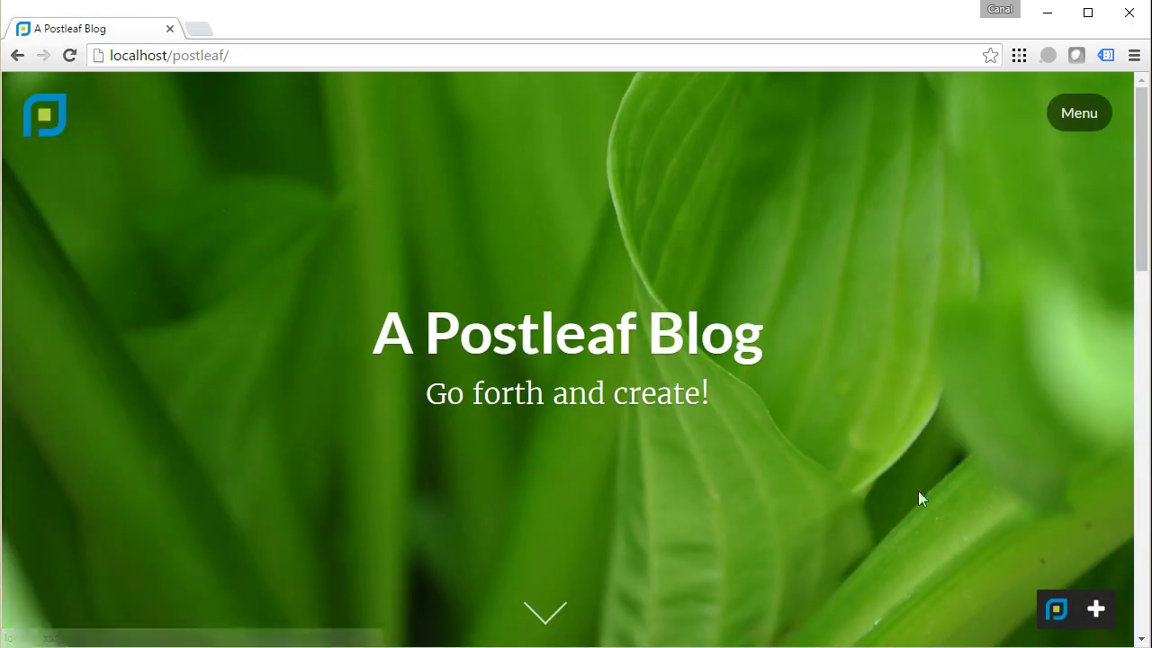
click(1062, 619)
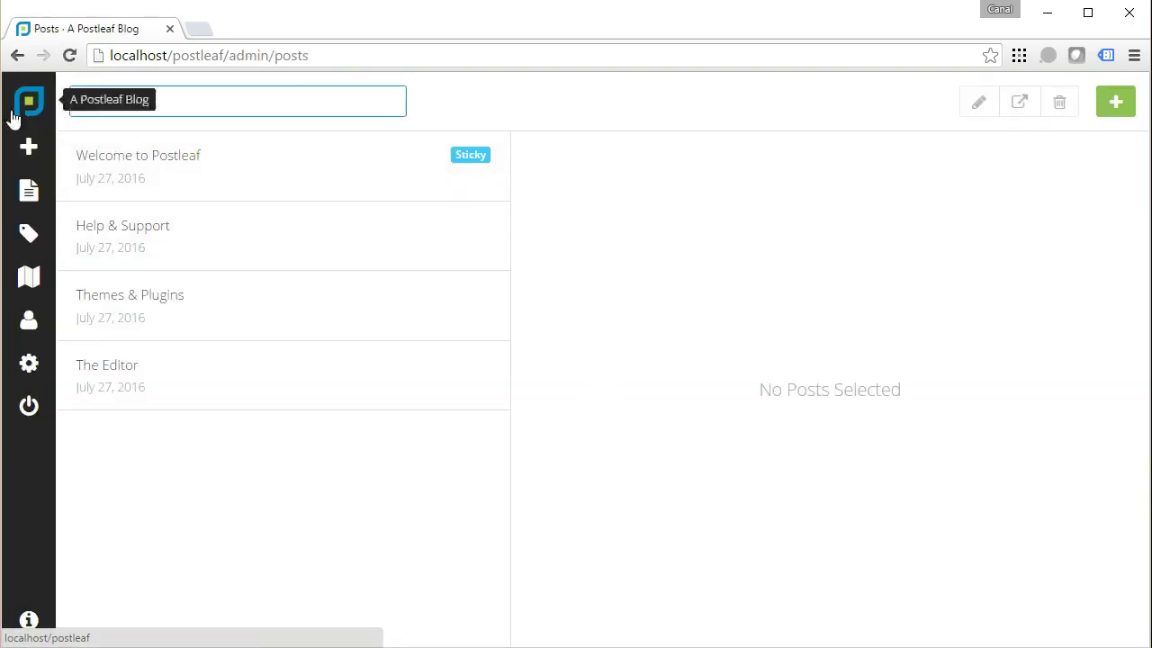
click(20, 108)
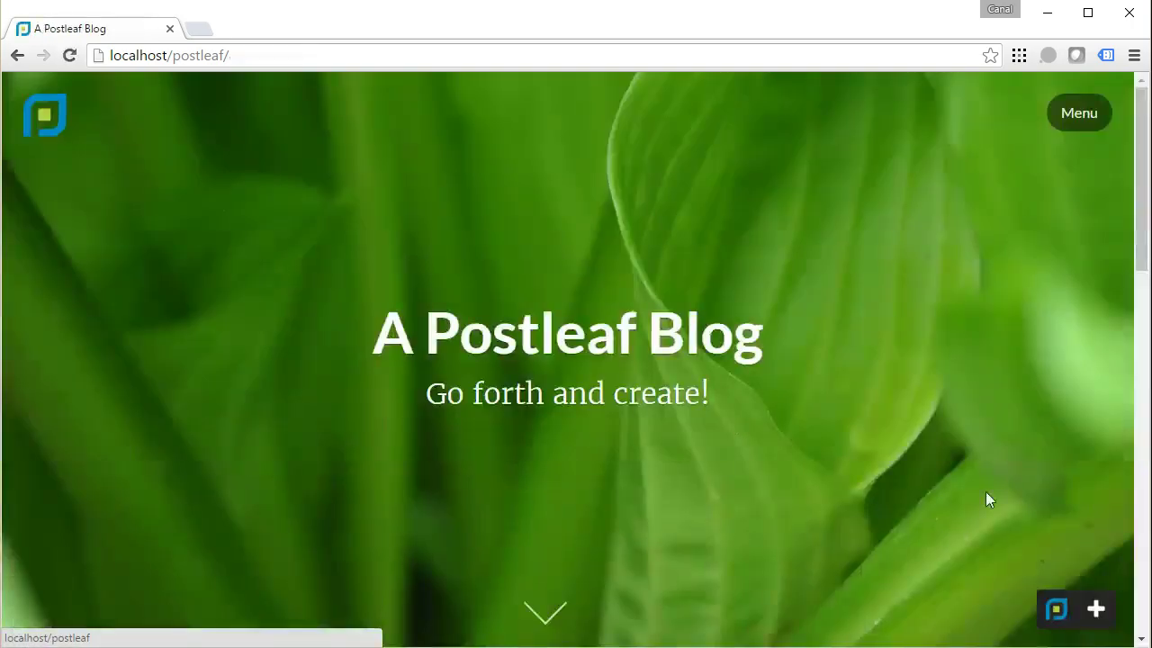
Write a new post titled 'Conteúdo Novo' with body 'Aqui eu vou falar com os Tekers!' and save it.
click(1099, 612)
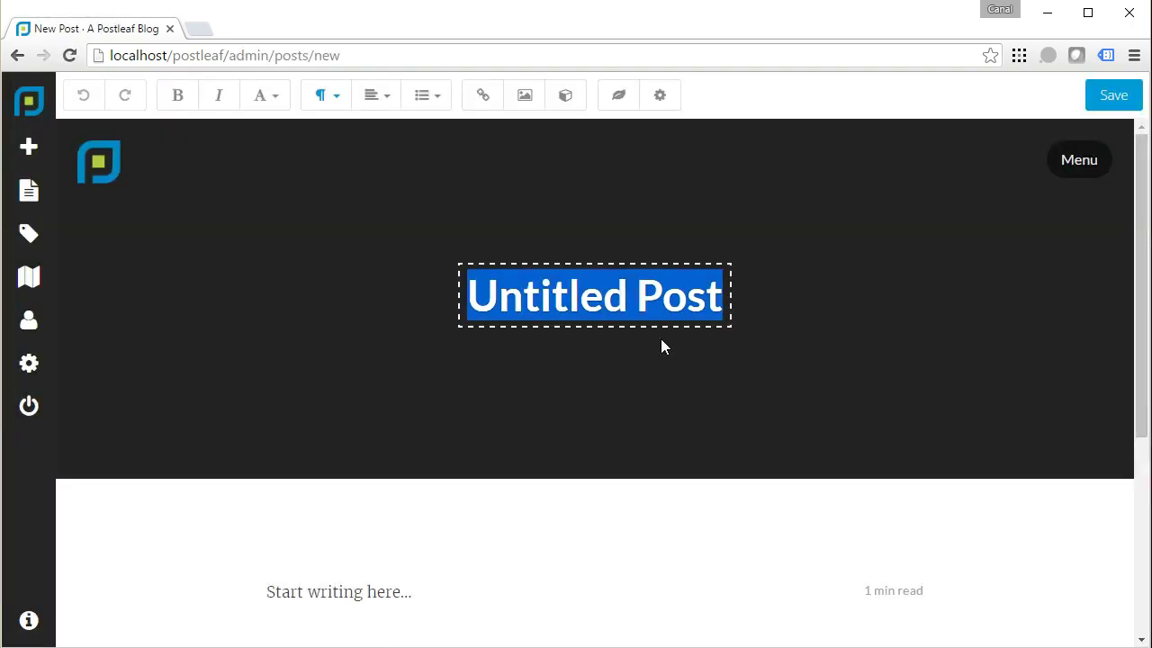
text(Conteúdo)
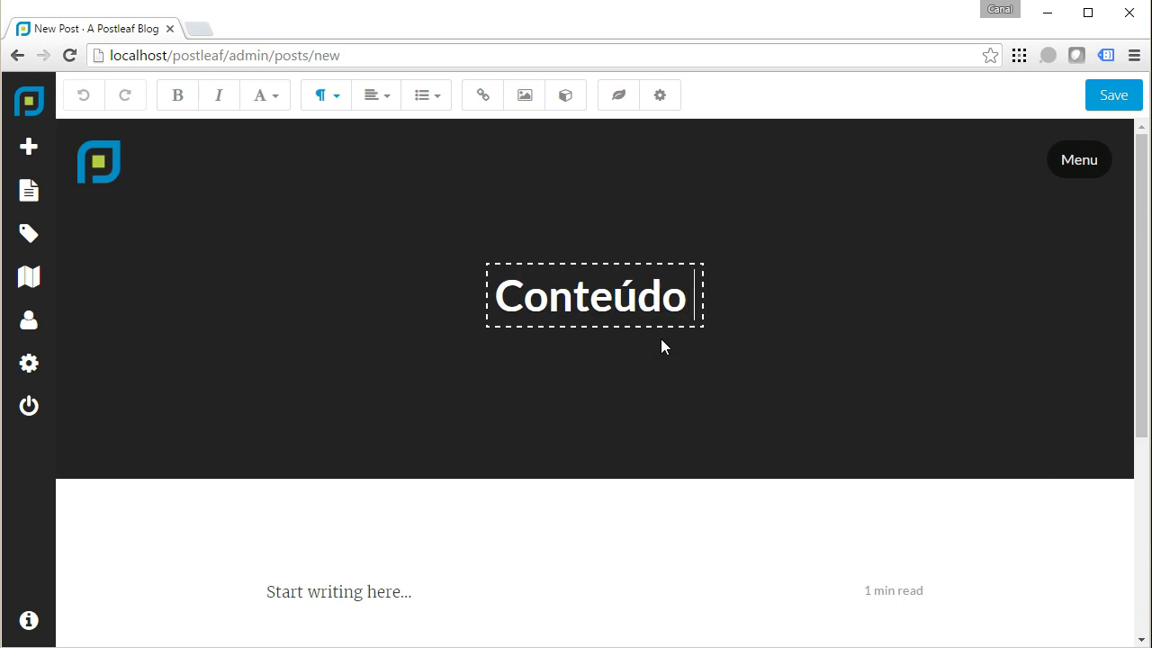
text( Novo)
key(Tab)
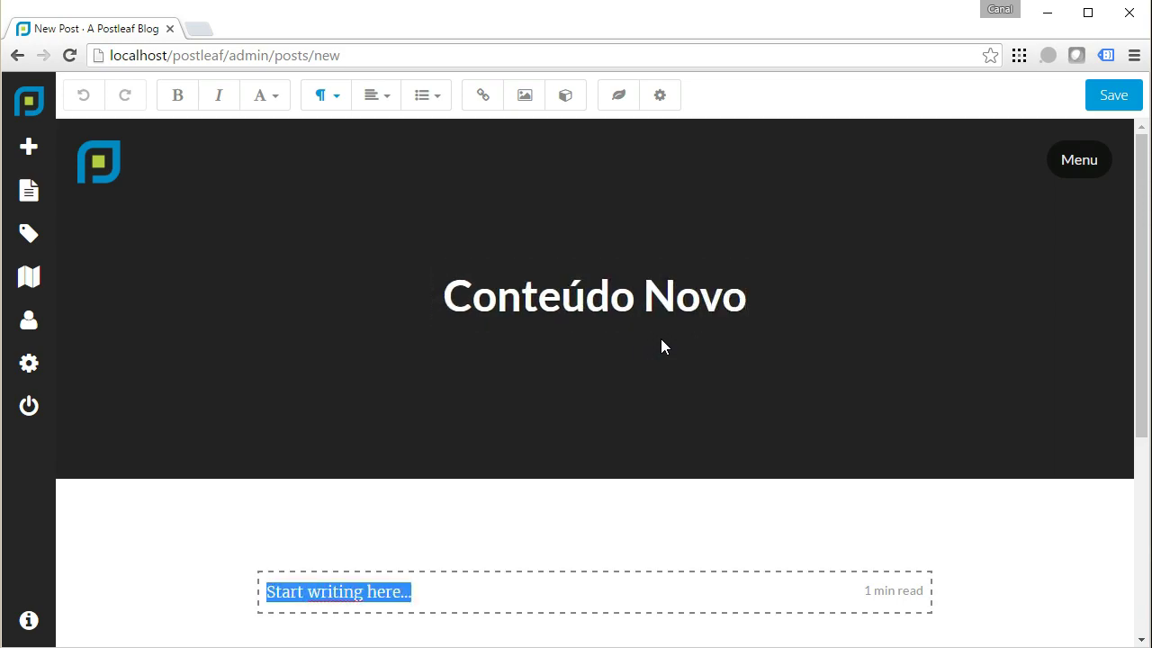
text(Aqui eu vou falar com os Tekers!)
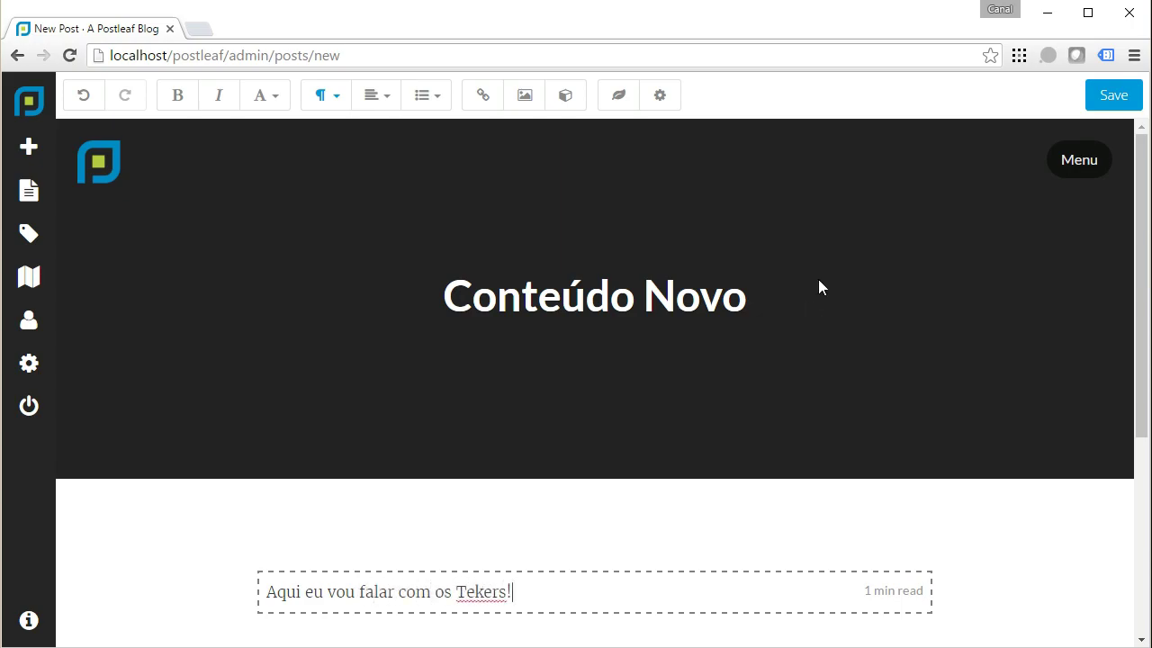
scroll(819, 278, down, 3)
scroll(819, 288, down, 1)
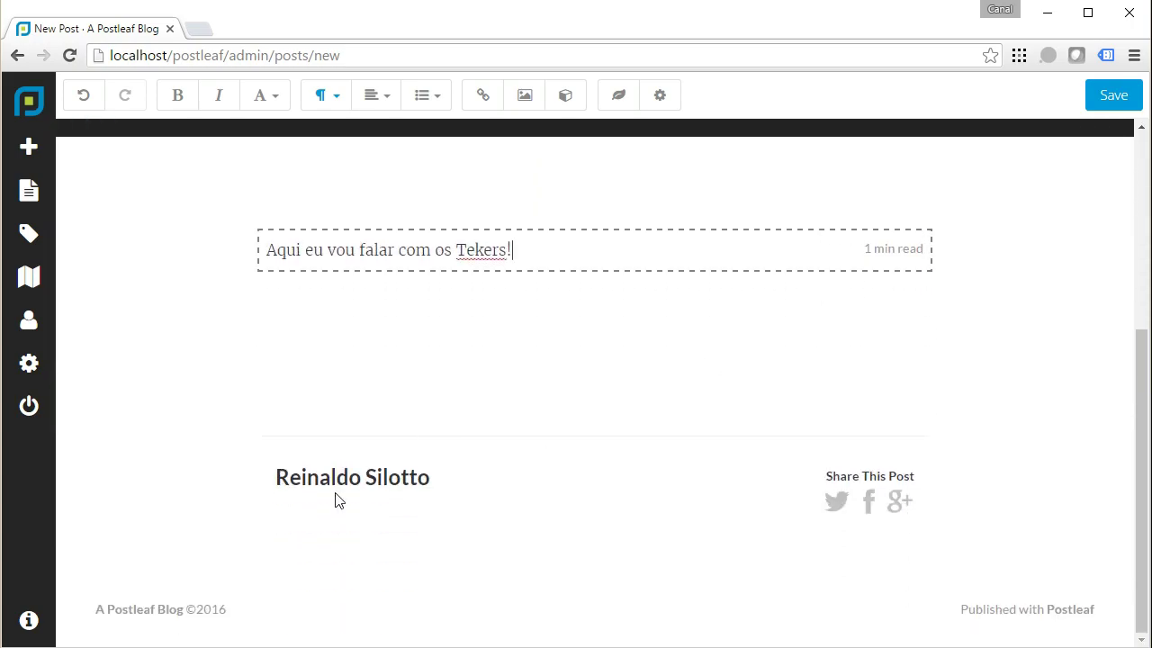
click(1112, 99)
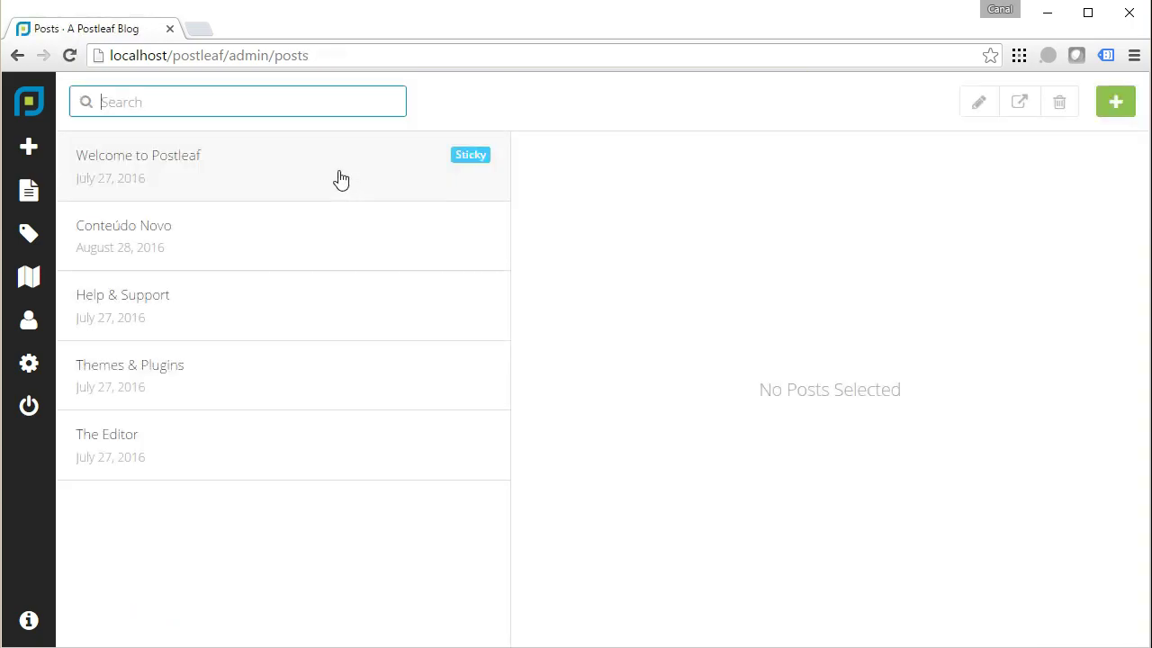
Preview the Conteúdo Novo post, then open it from the public blog home page.
click(183, 251)
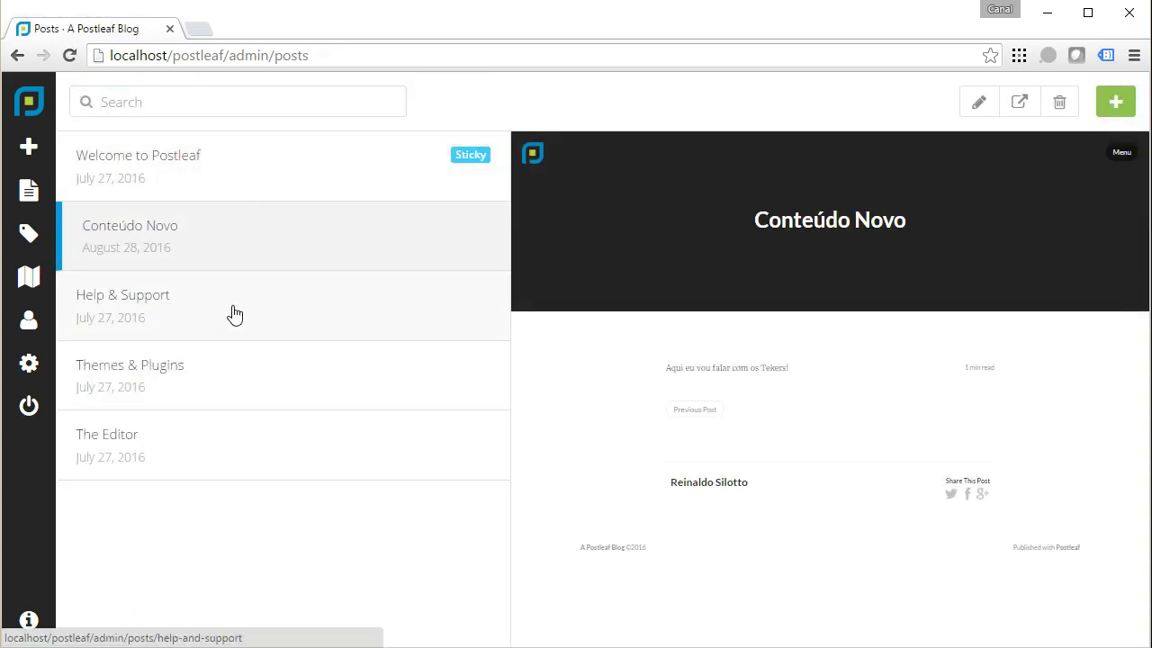
click(35, 104)
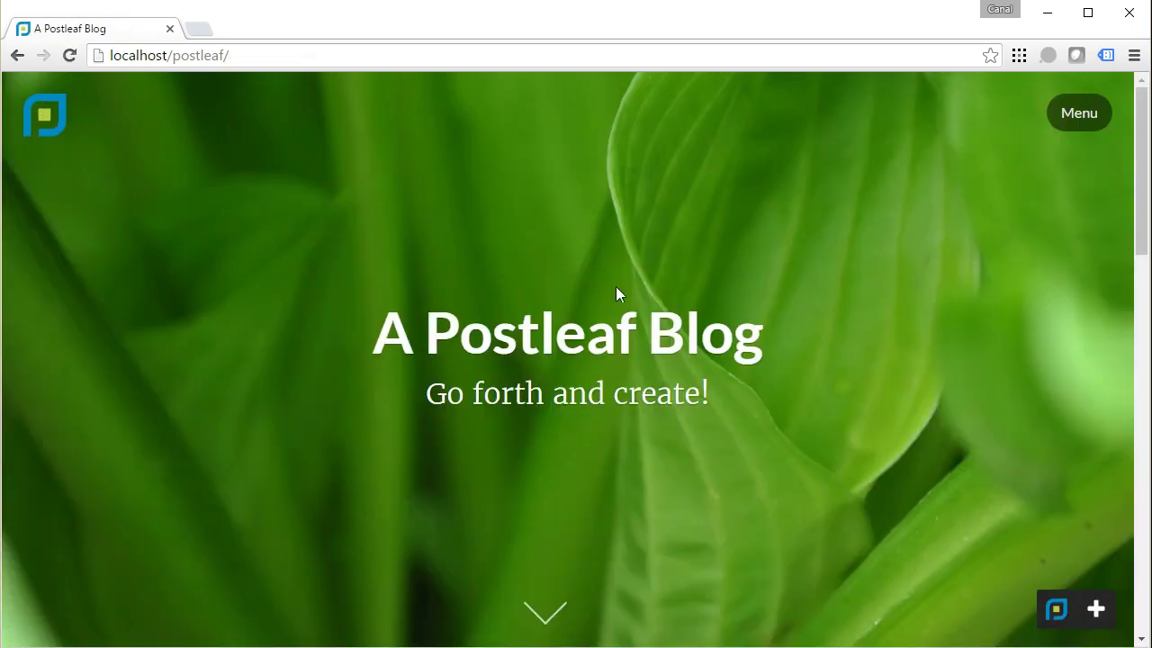
scroll(630, 288, down, 3)
scroll(646, 283, down, 5)
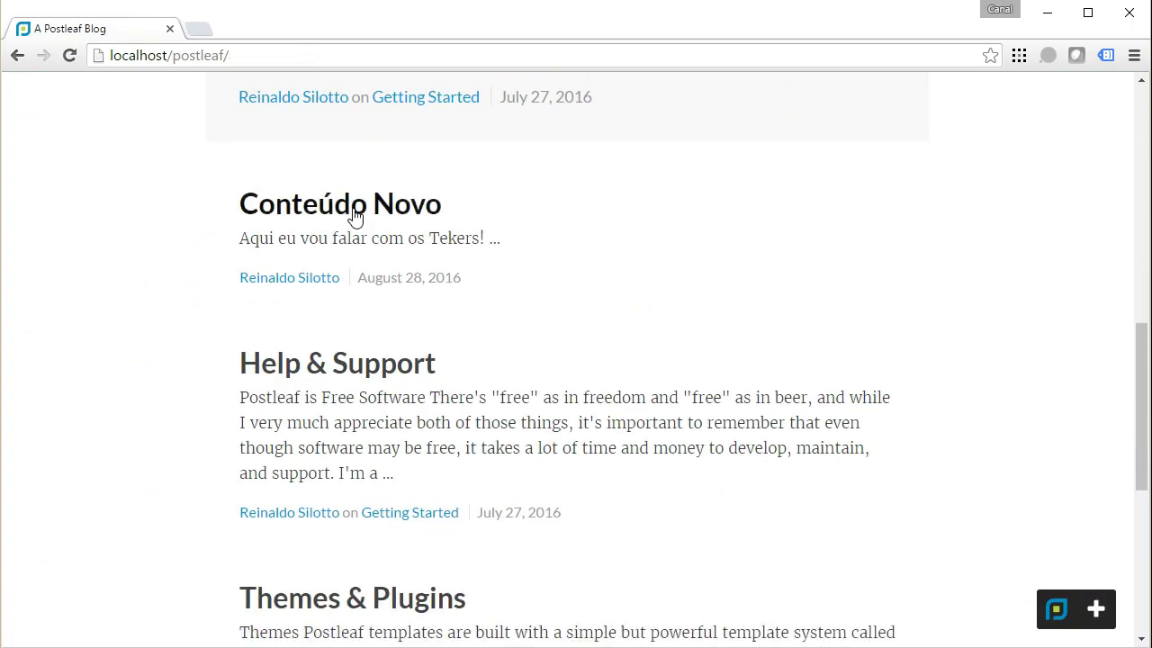
click(355, 218)
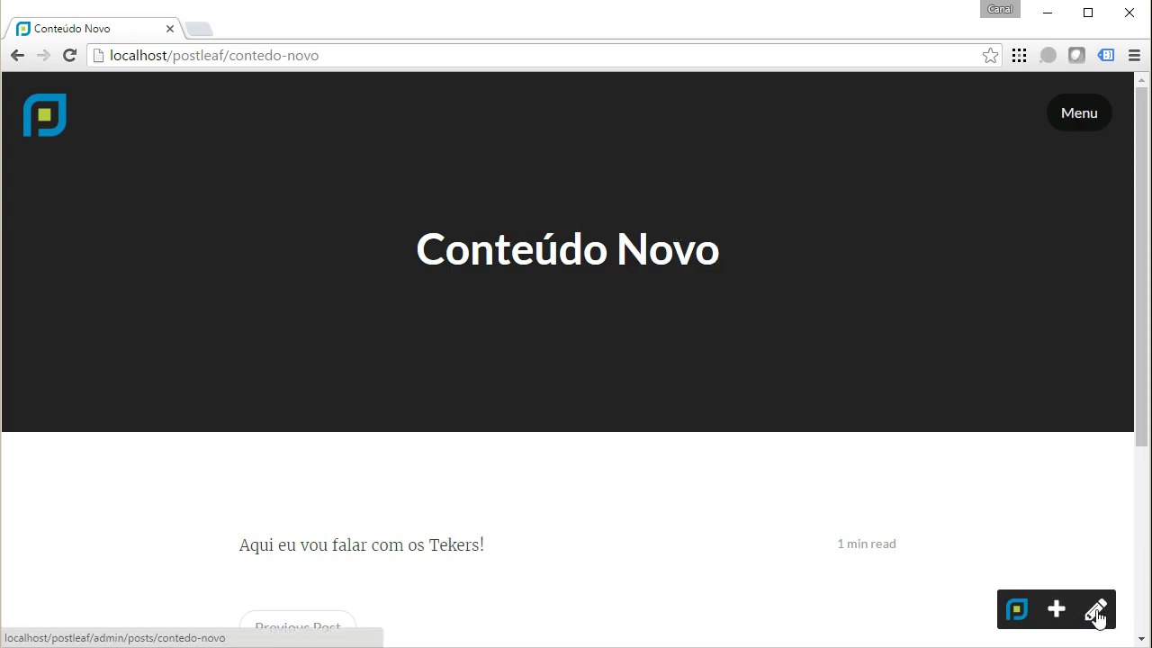
Bold the word 'falar' in the post body, save, and return to the blog home.
click(1096, 615)
scroll(550, 420, down, 1)
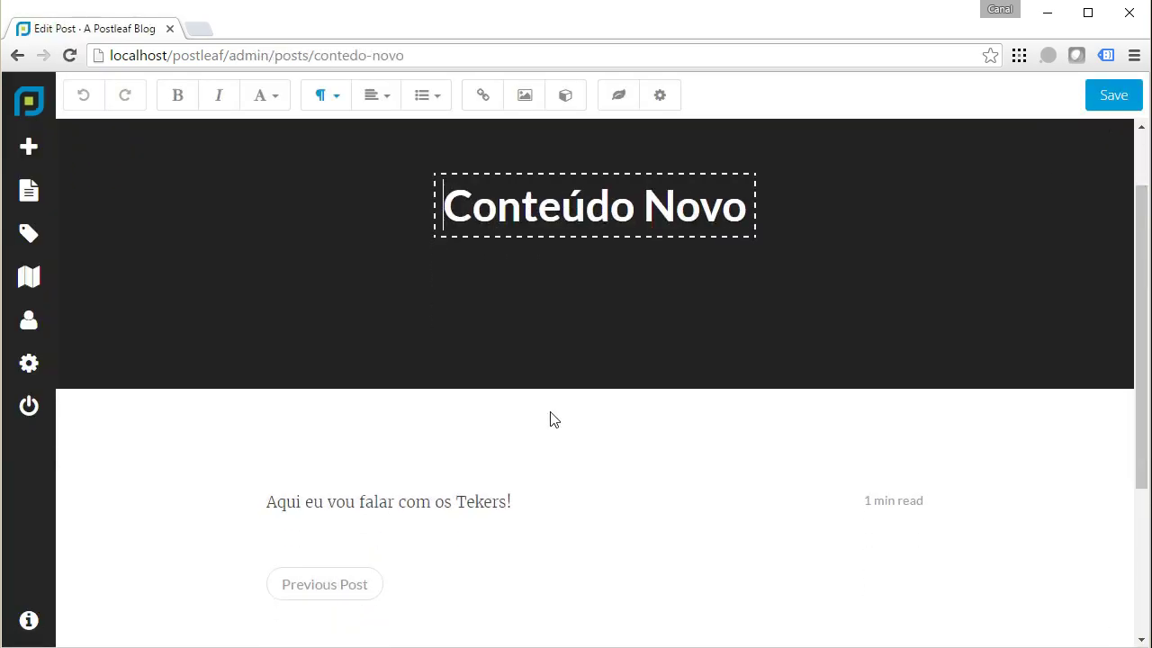
scroll(554, 419, down, 1)
scroll(553, 420, up, 1)
scroll(553, 420, down, 3)
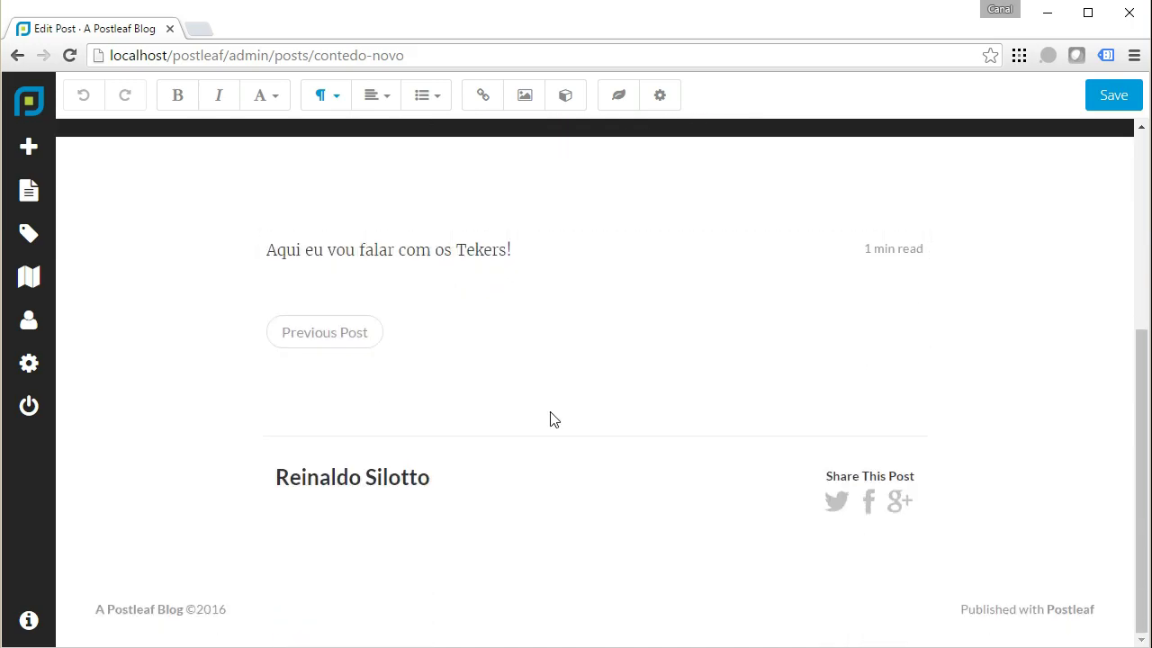
scroll(554, 420, up, 2)
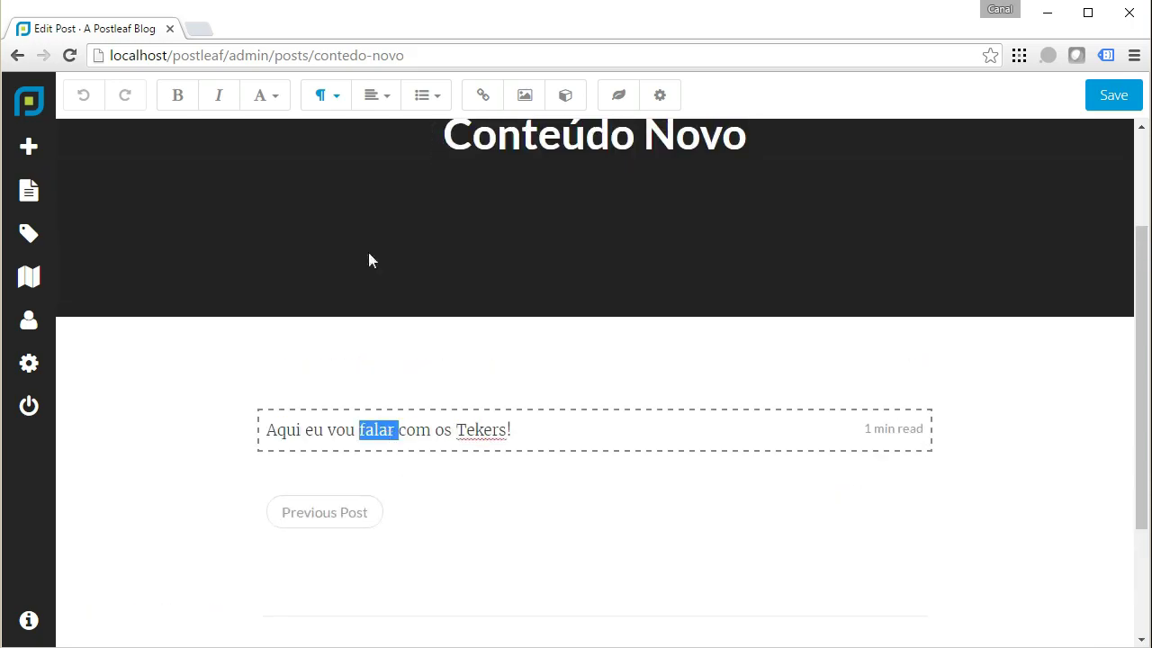
click(178, 96)
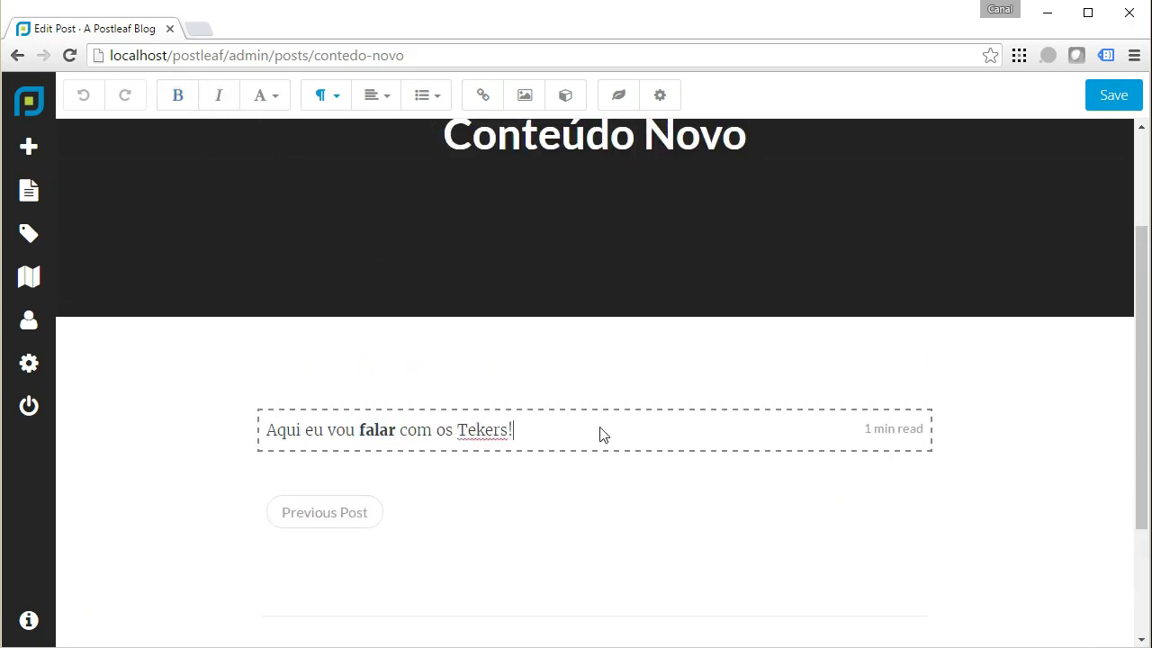
click(1113, 94)
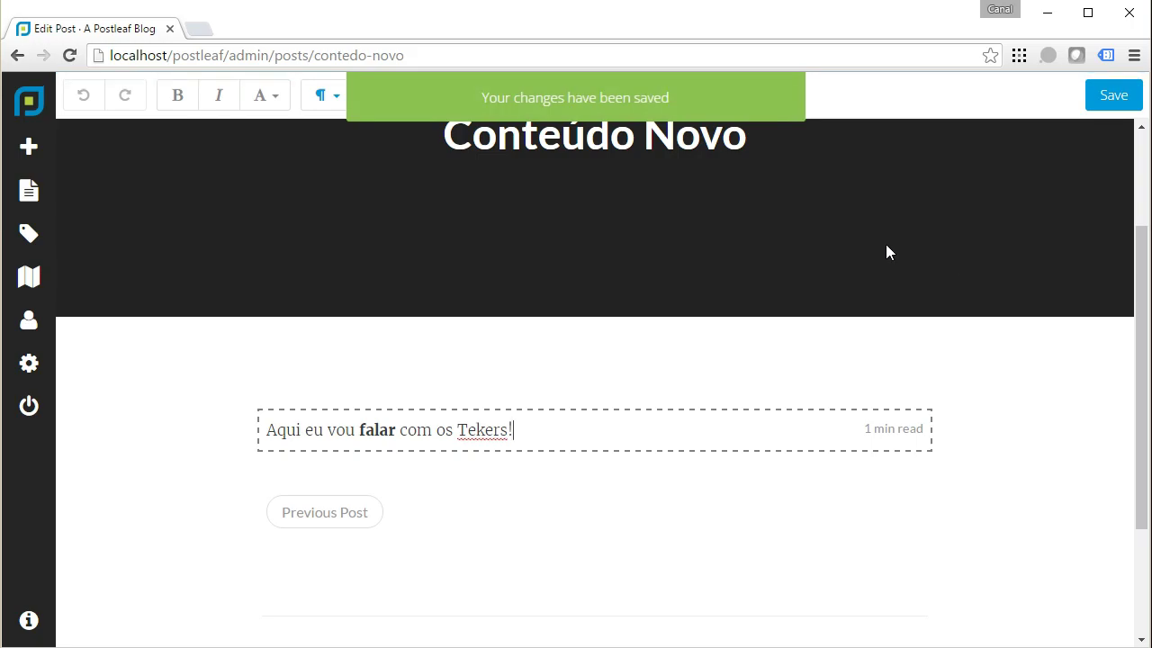
click(28, 121)
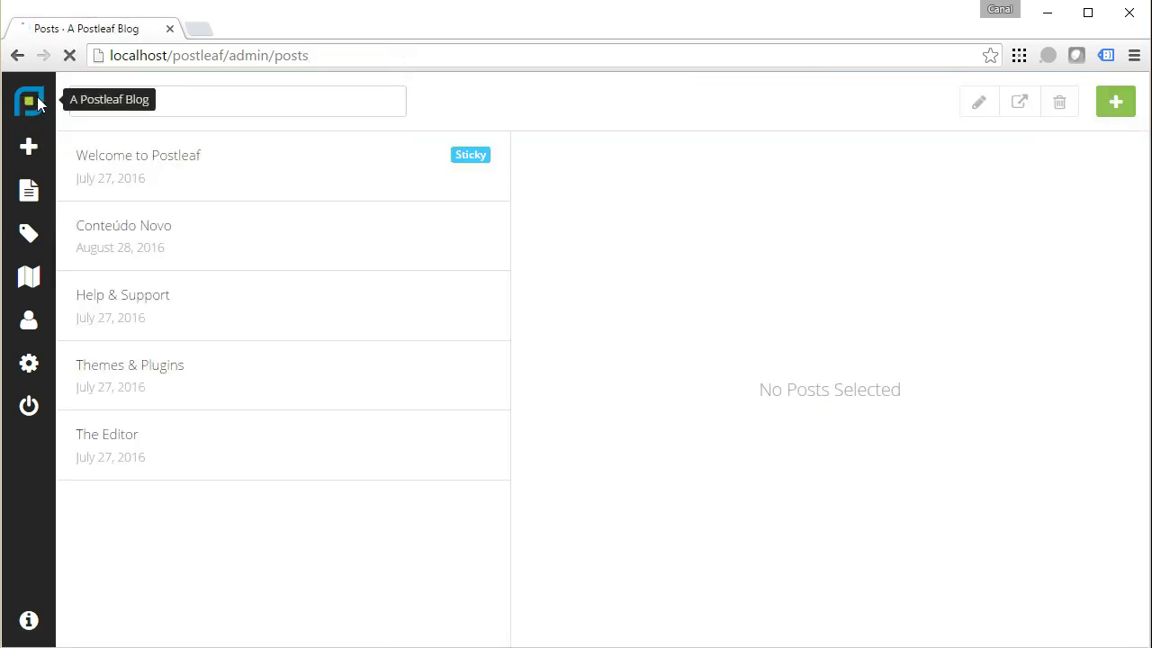
View the Conteúdo Novo post on the live blog, then return to the admin Posts list.
scroll(808, 360, down, 7)
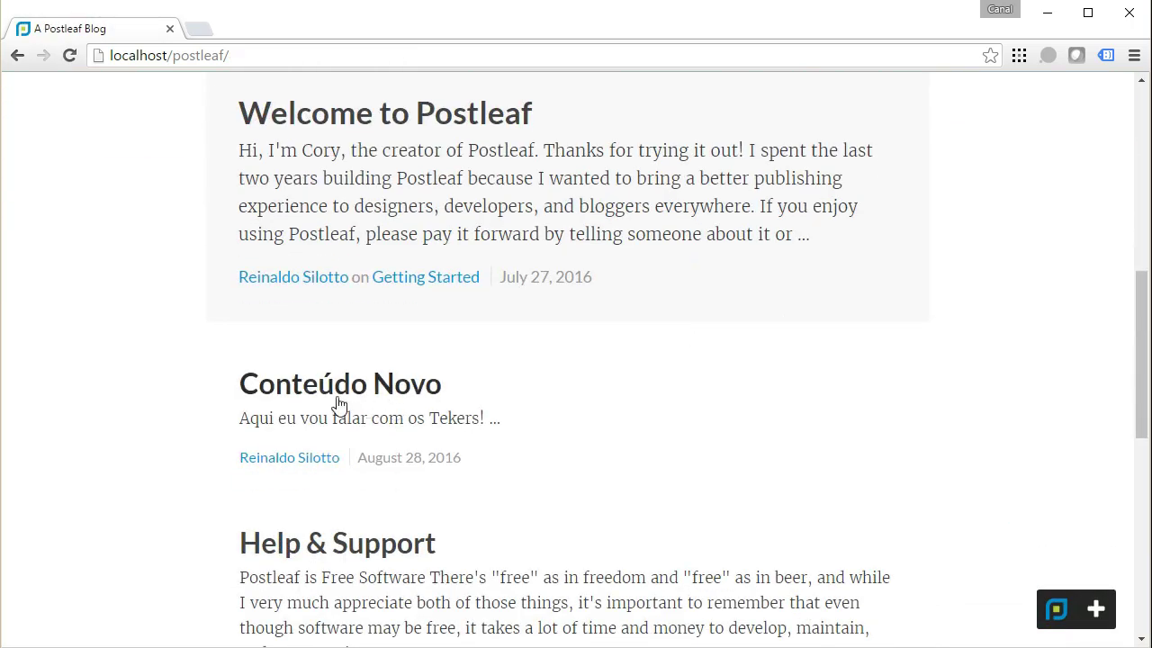
click(337, 404)
scroll(933, 470, down, 3)
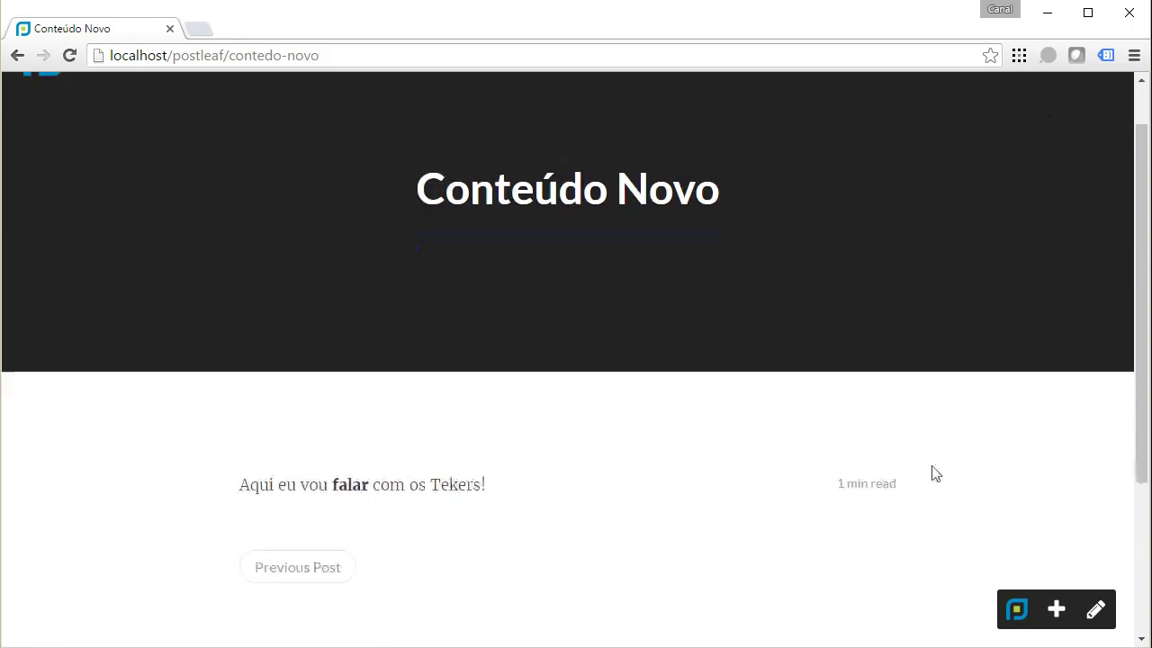
scroll(574, 425, up, 3)
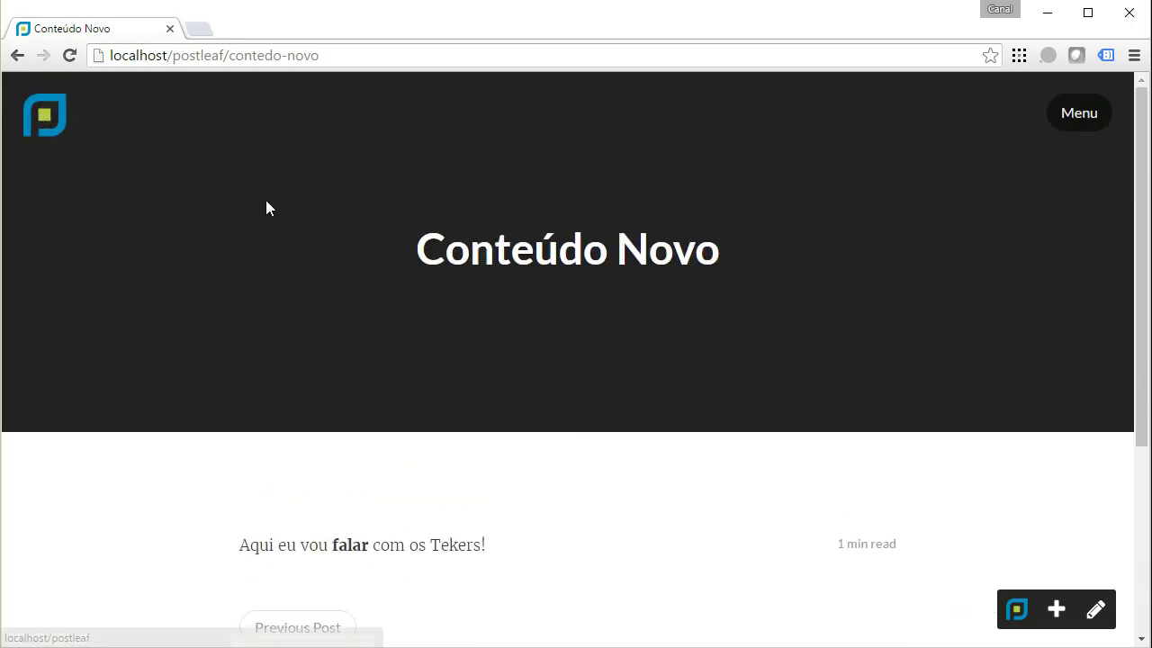
click(1019, 609)
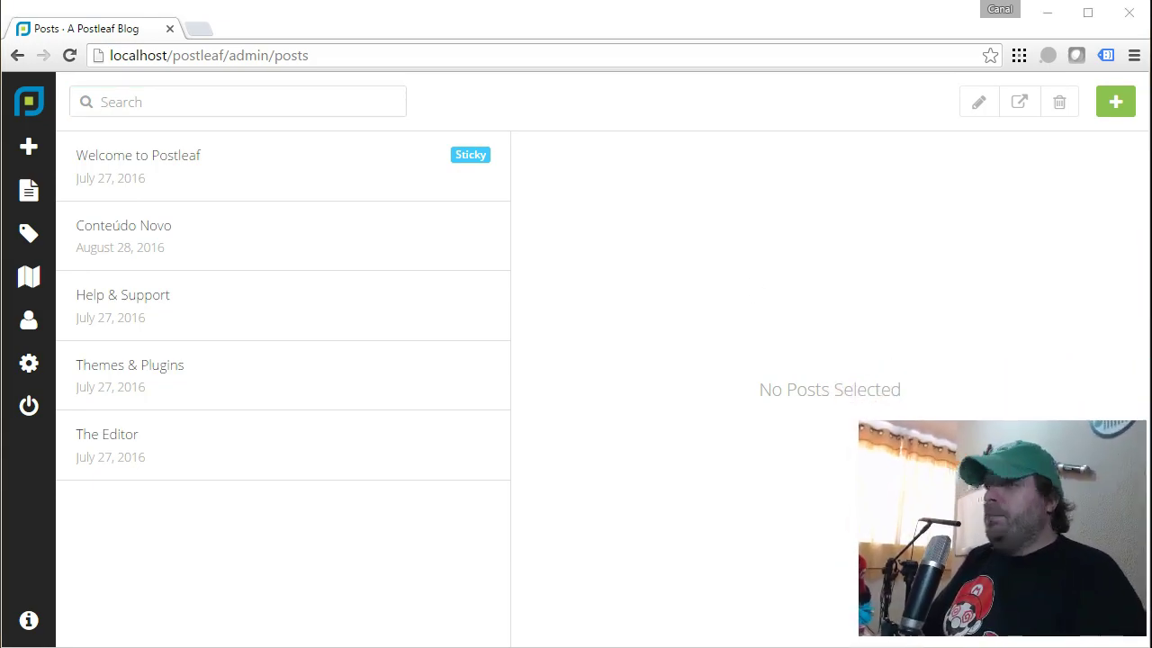
Check a new post's default title, then preview each post in the list.
click(31, 146)
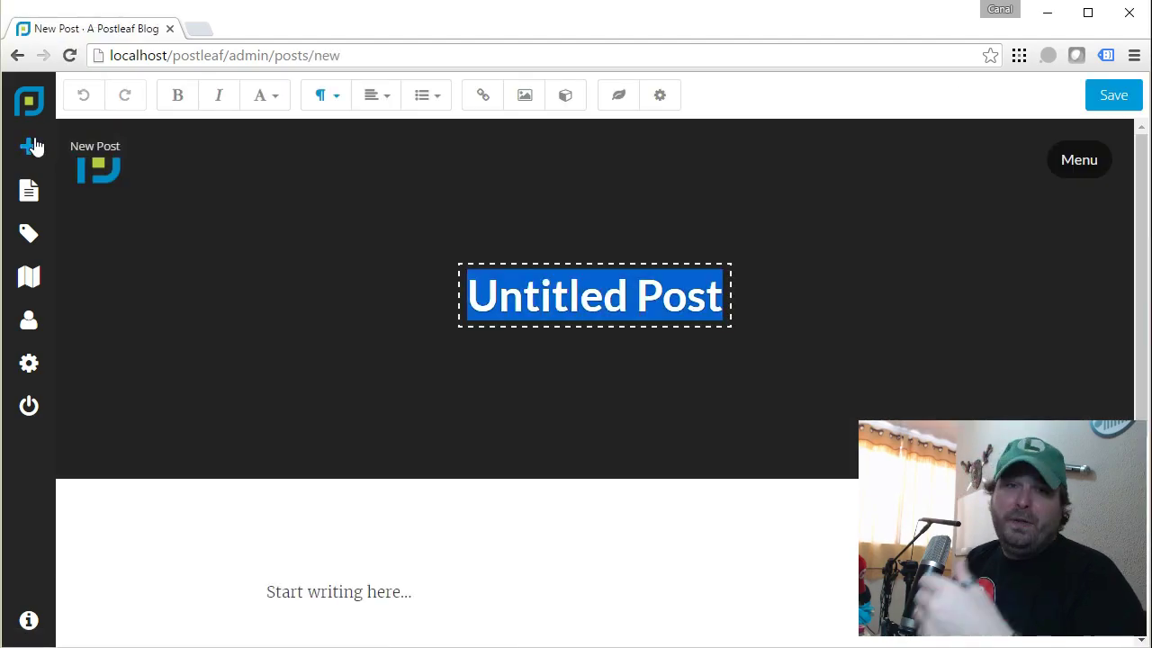
click(30, 191)
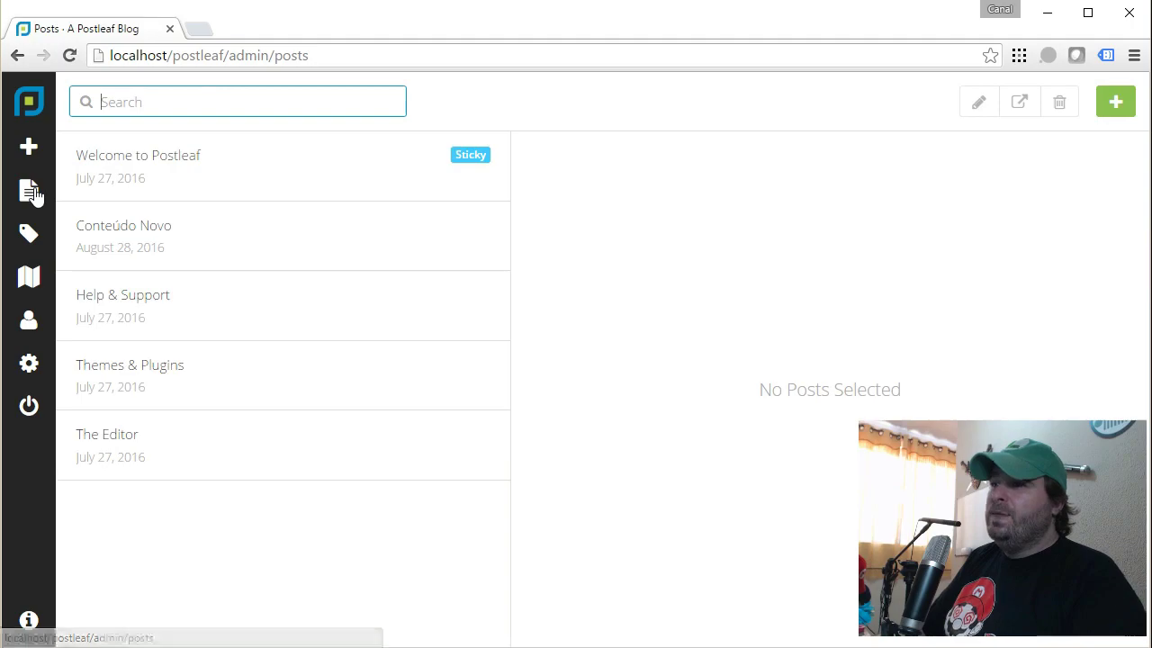
click(172, 236)
click(177, 311)
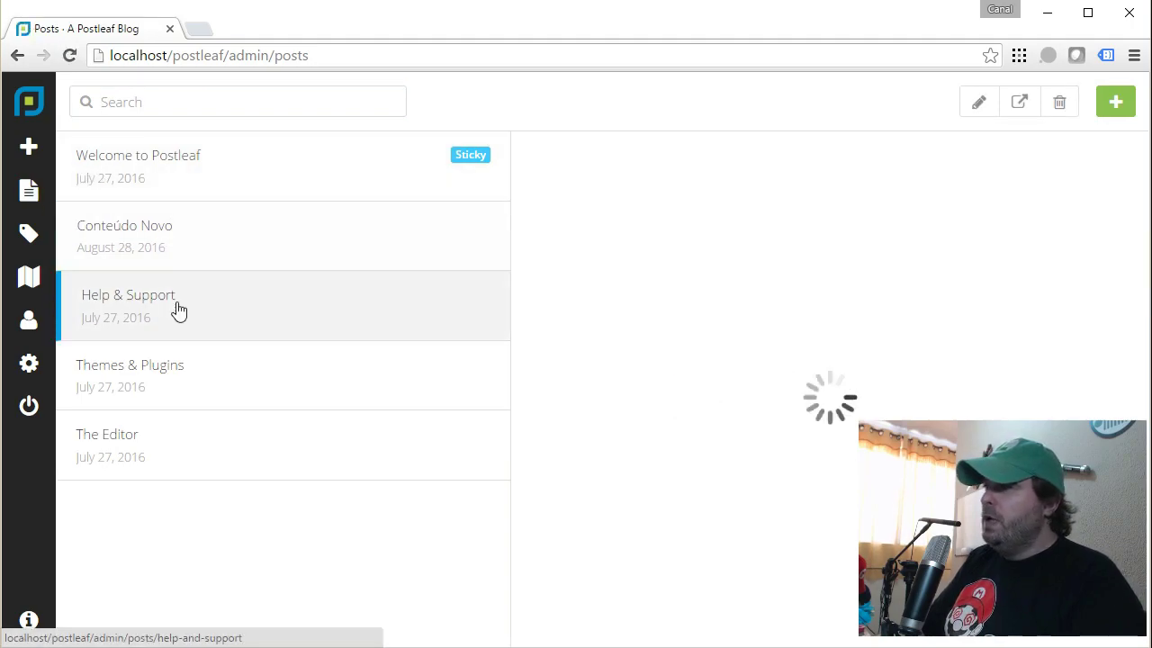
click(180, 378)
click(164, 461)
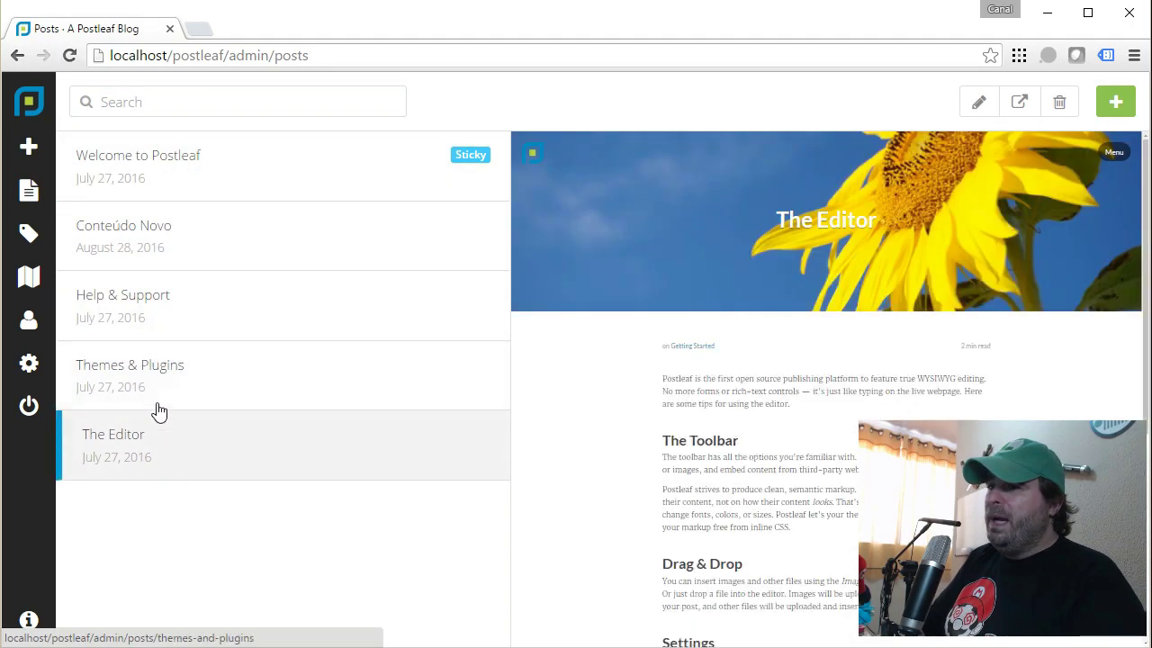
Delete the Conteúdo Novo post and confirm the deletion.
click(128, 261)
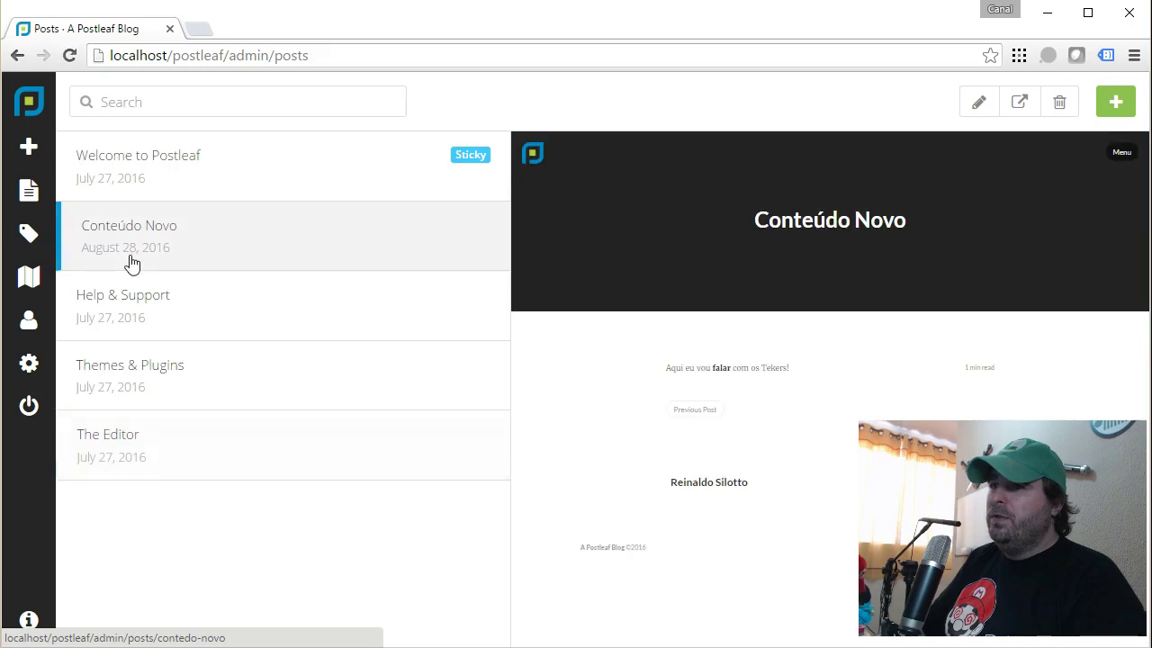
click(1062, 101)
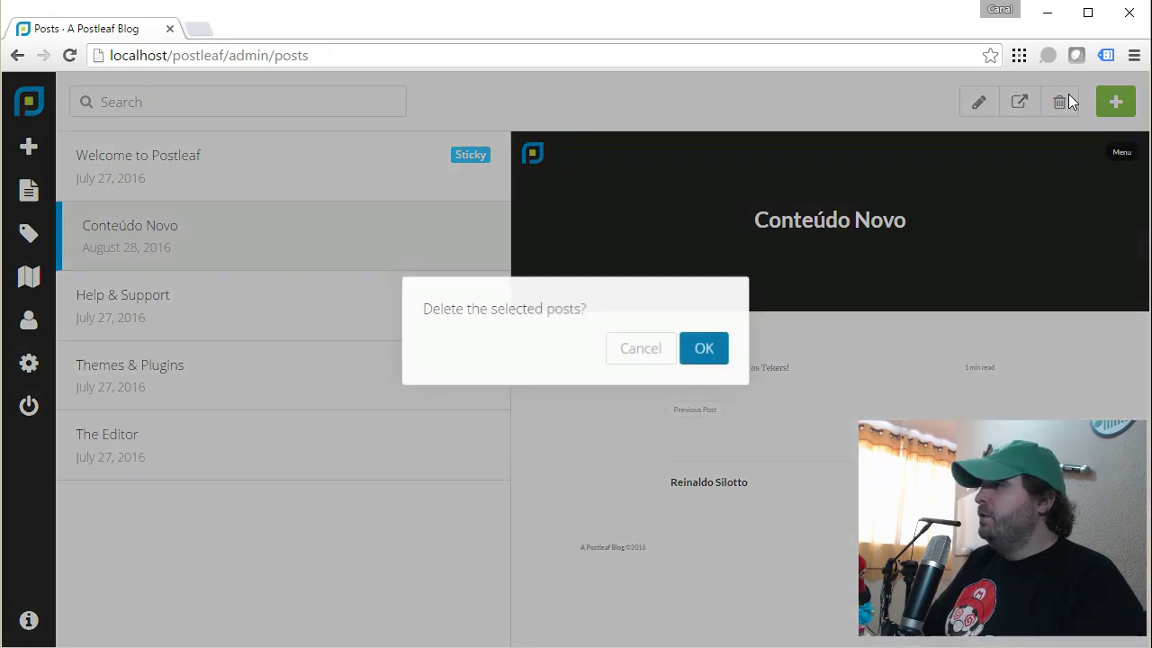
click(700, 348)
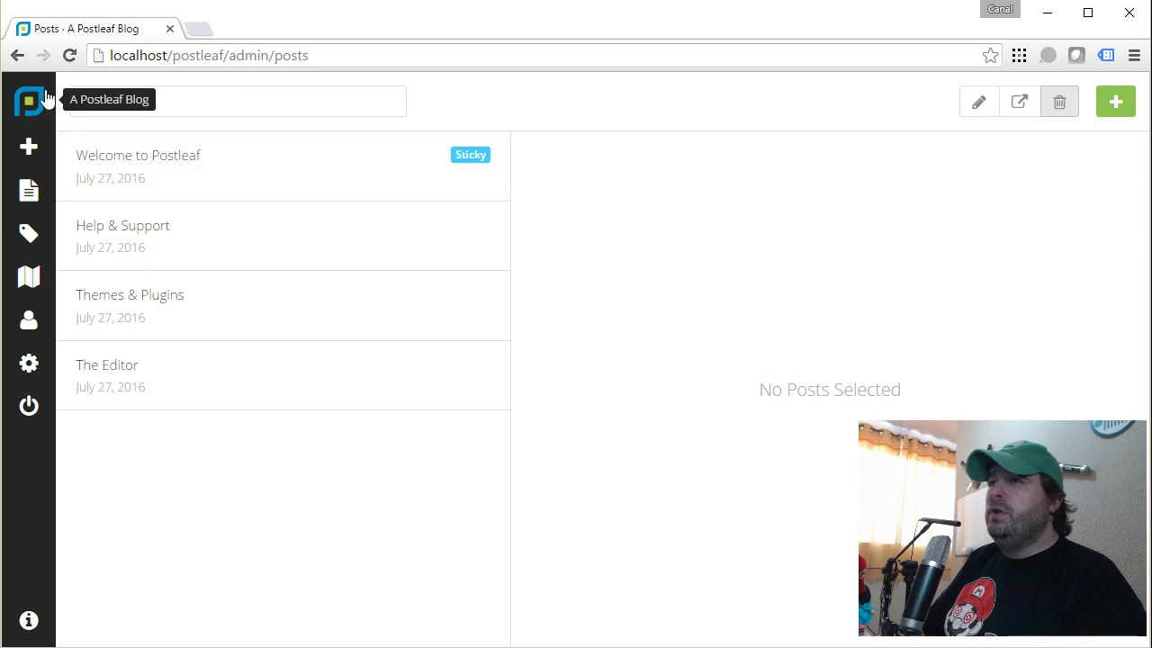
Open the blog home page in a second tab alongside the admin.
middle_click(44, 99)
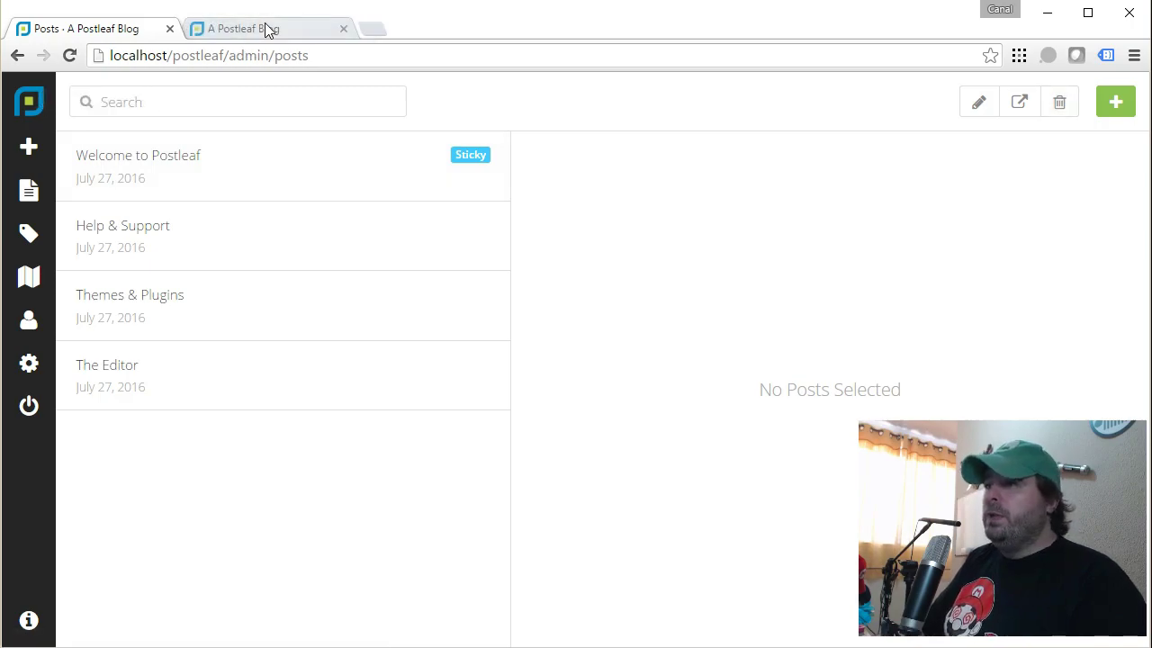
click(265, 30)
scroll(579, 278, down, 8)
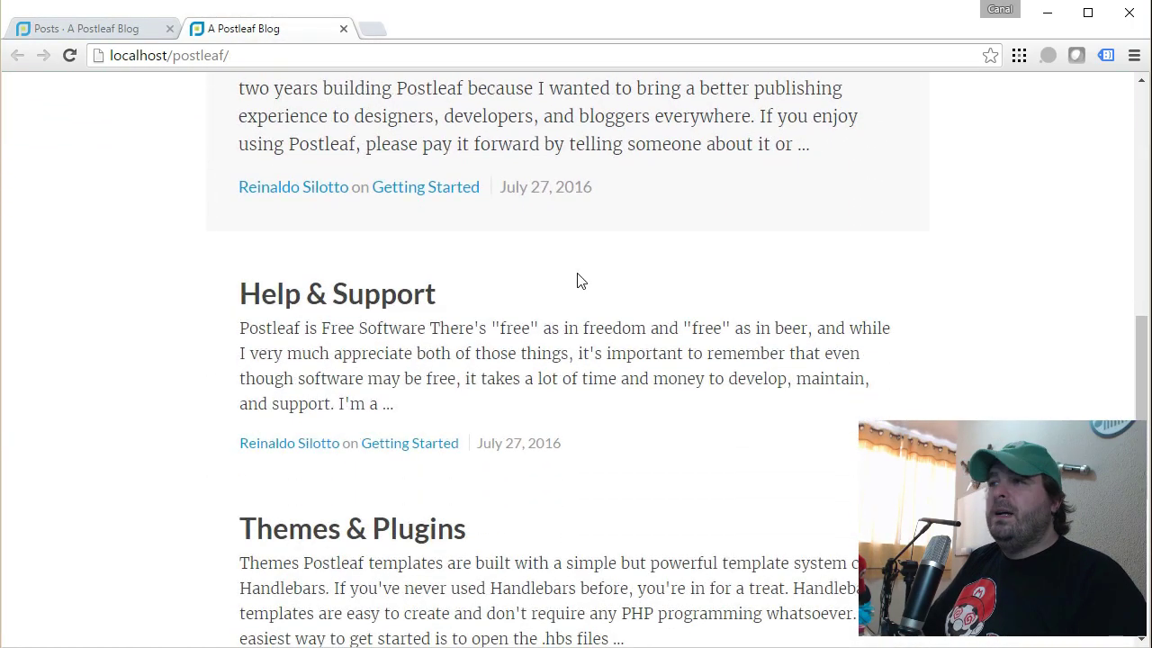
scroll(579, 281, up, 8)
click(61, 32)
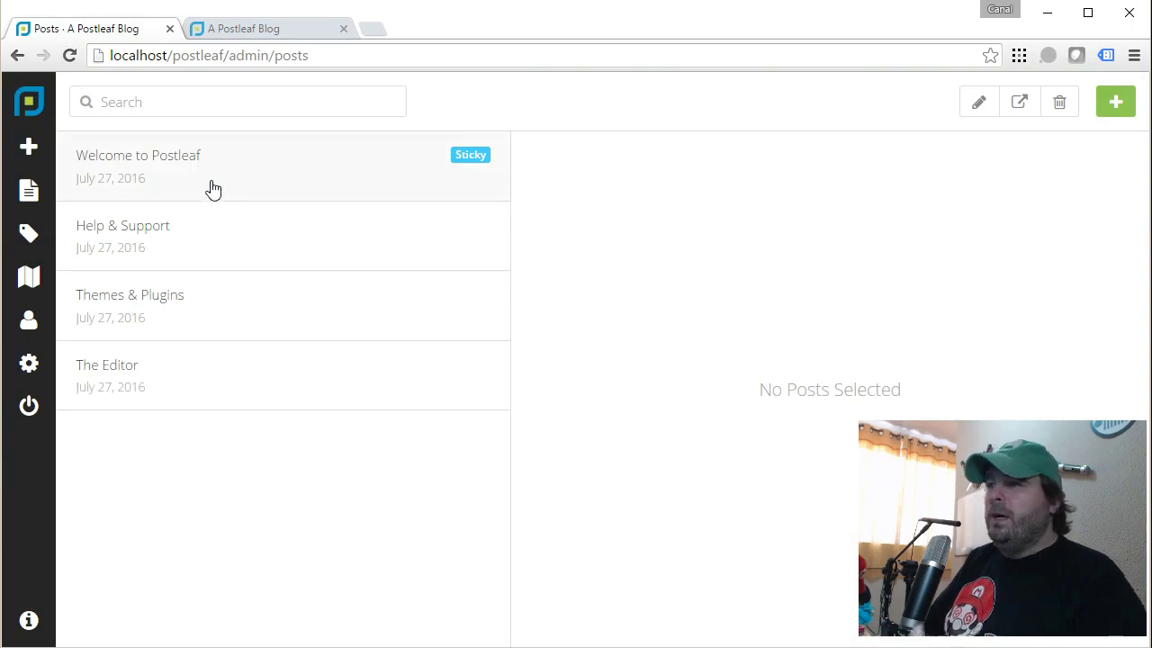
Rename the Welcome to Postleaf post to 'Bem-vindo Tekers' and save it.
click(161, 167)
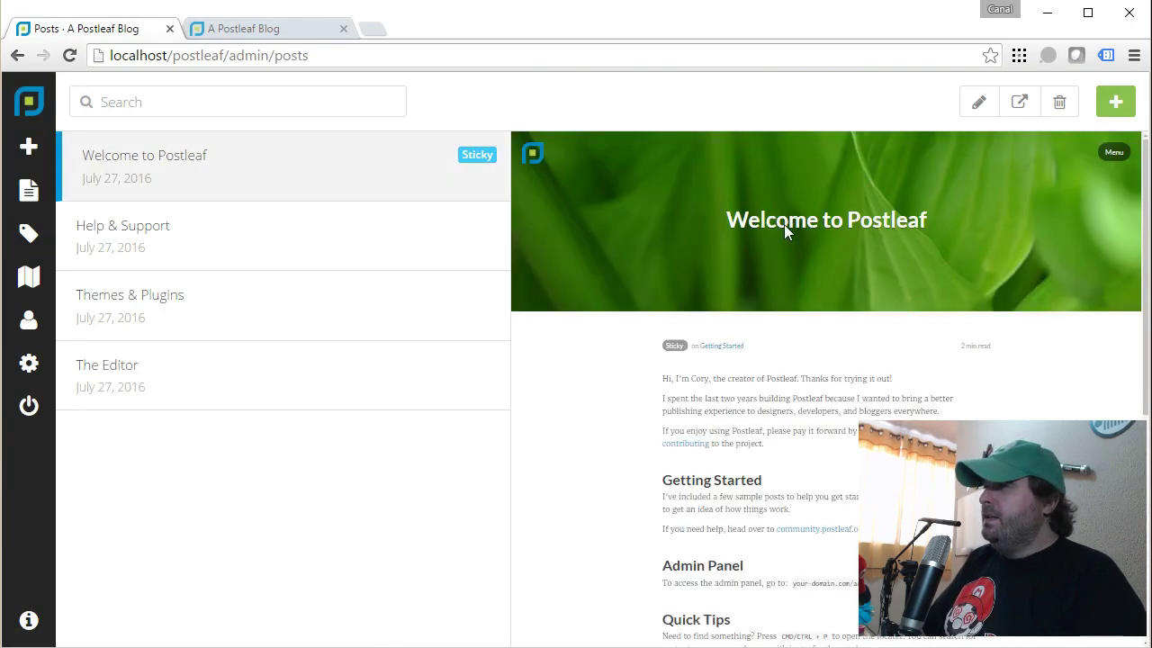
click(978, 102)
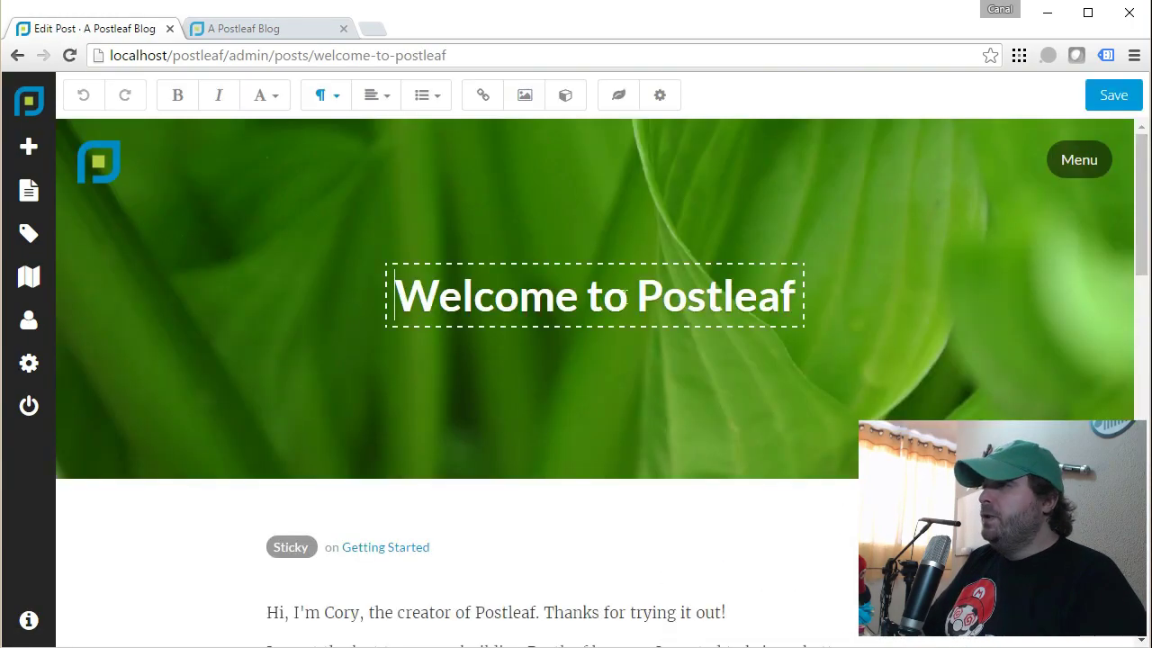
drag(390, 304, 951, 302)
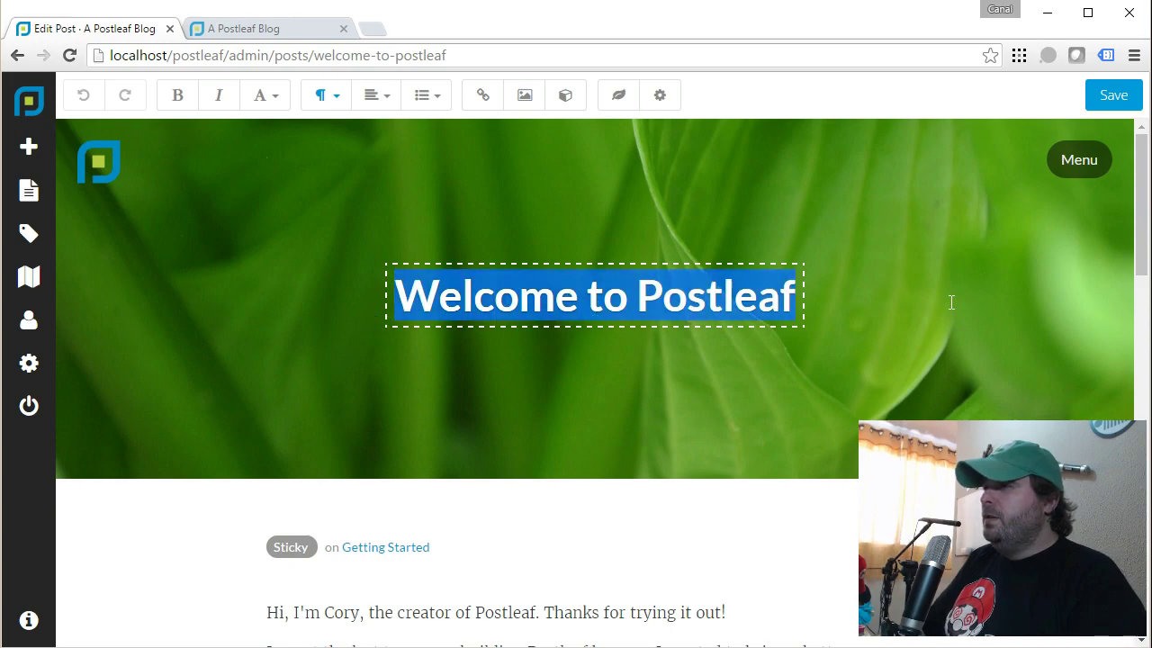
text(Bem-)
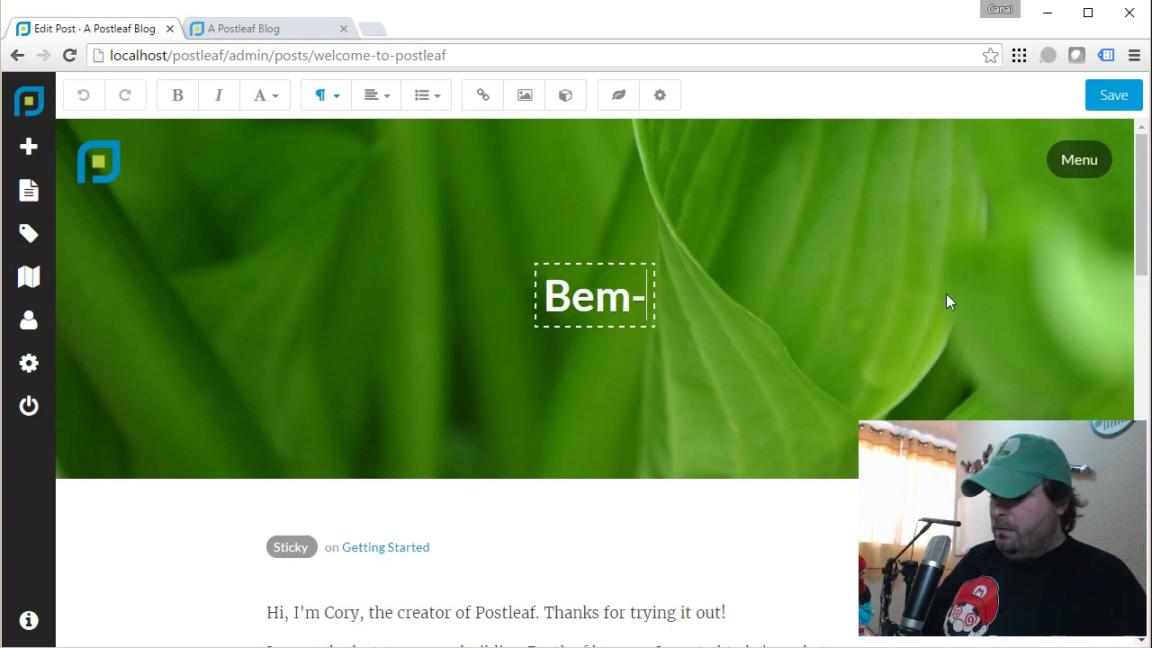
text(vindo Te)
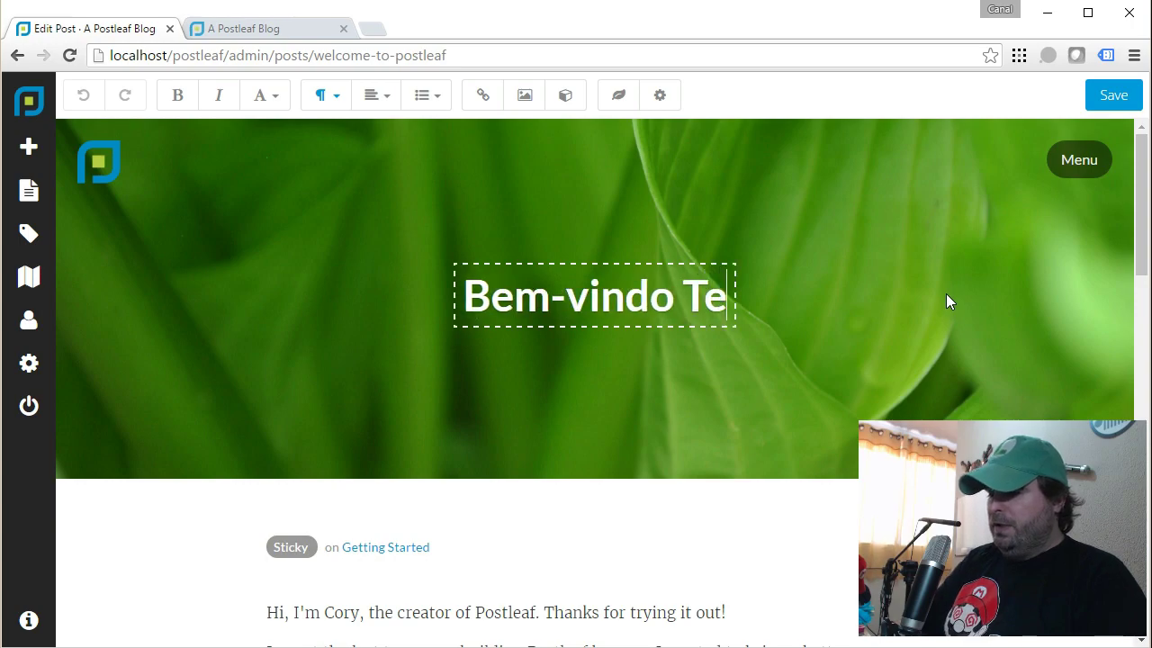
text(kers)
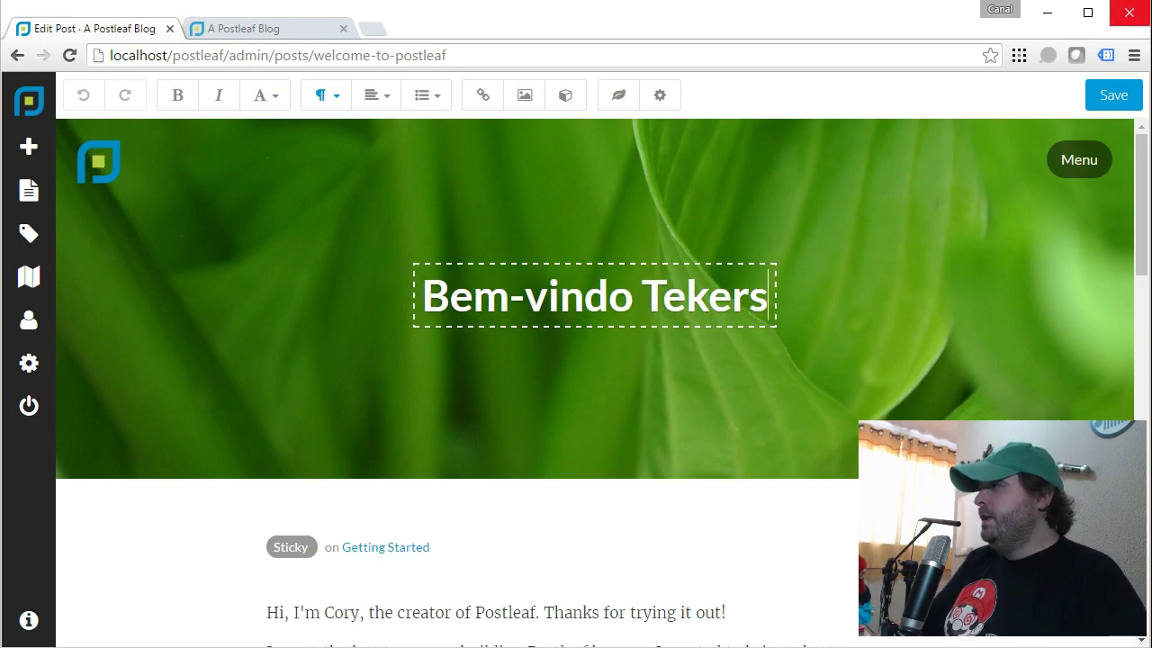
click(1126, 101)
Reload the live blog and open the Bem-vindo Tekers post to confirm the new title.
click(257, 28)
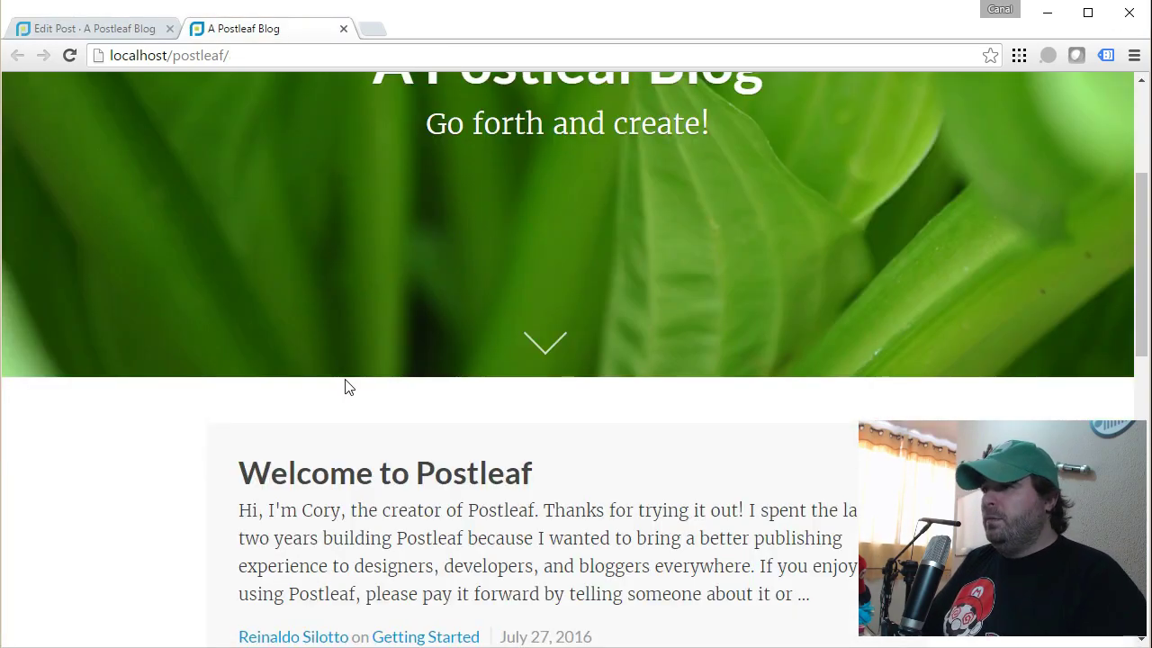
scroll(347, 360, up, 2)
scroll(345, 341, up, 1)
key(F5)
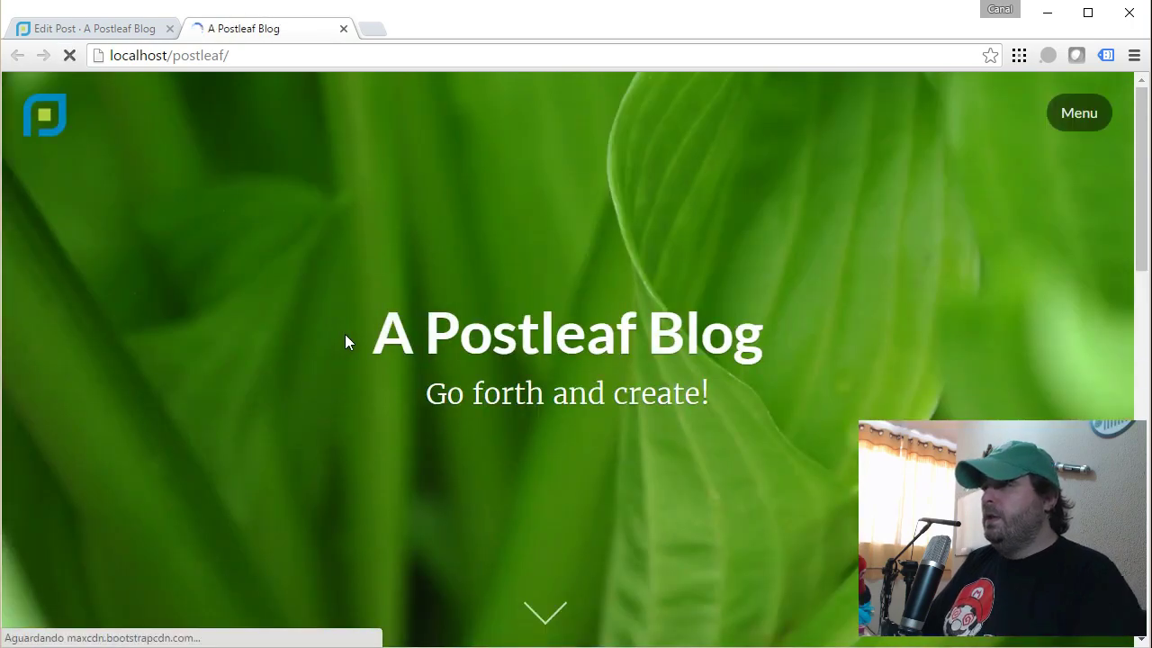
scroll(345, 339, down, 5)
scroll(345, 339, up, 1)
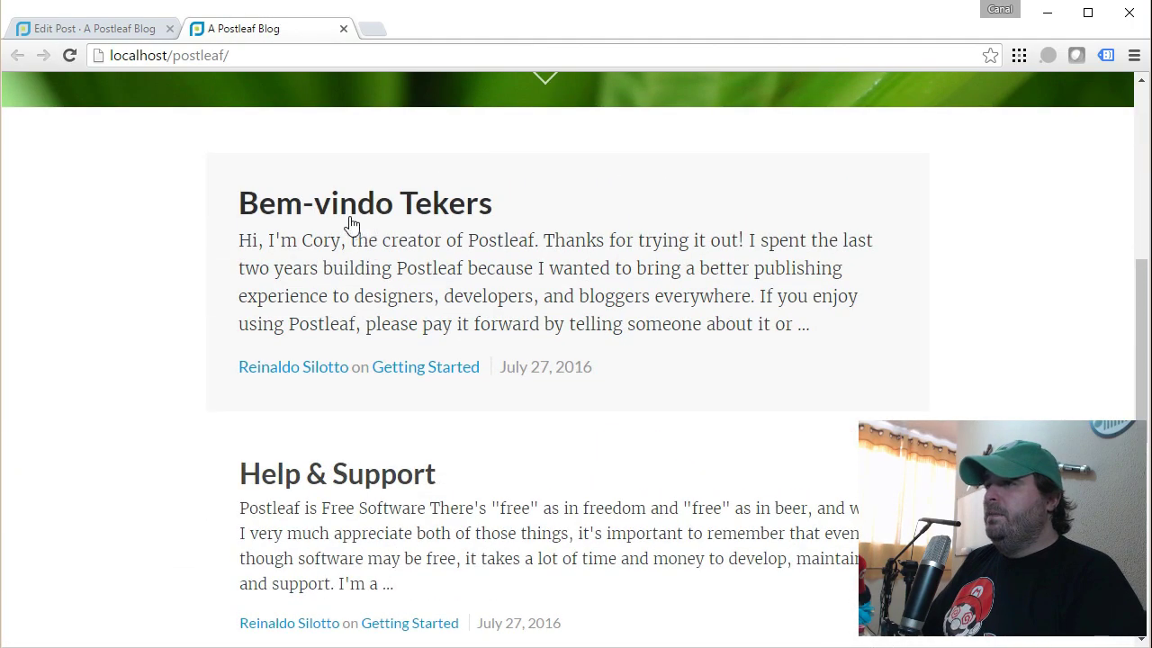
click(352, 221)
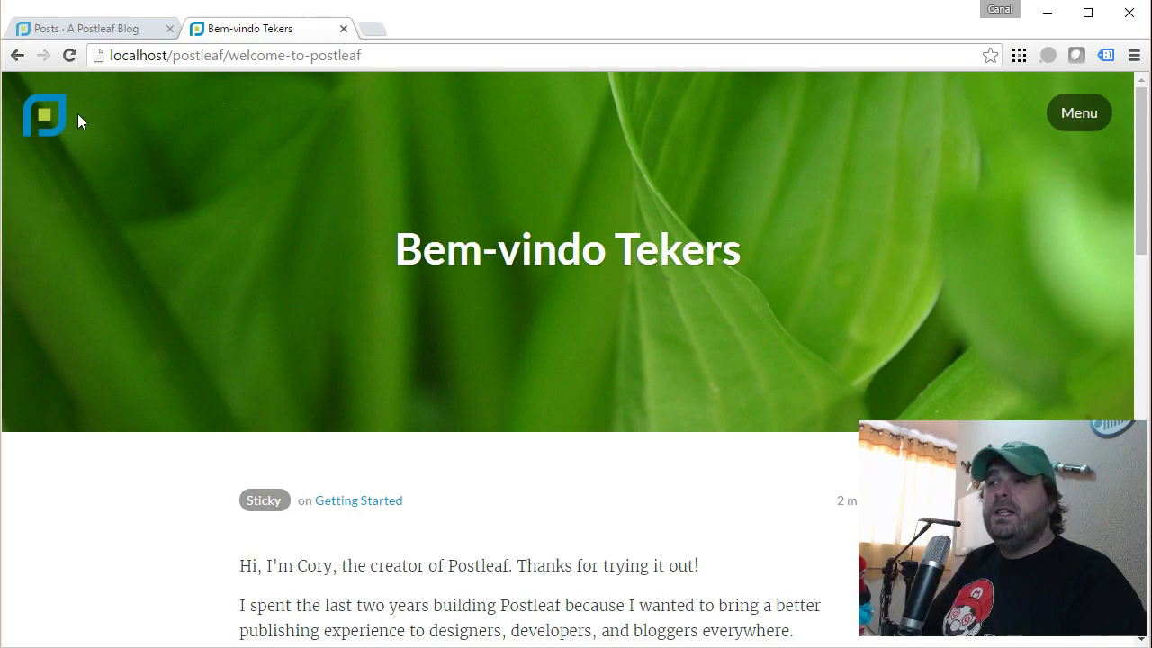
click(50, 111)
click(73, 28)
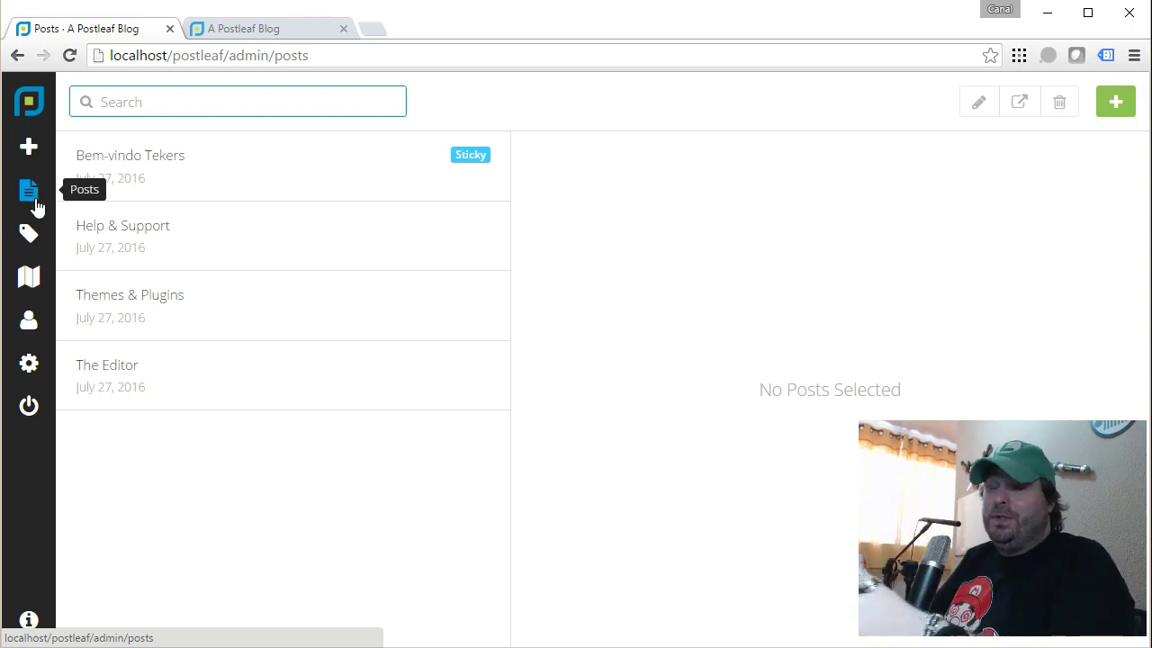
Look at the Getting Started tag, then go to the Navigation settings.
click(32, 236)
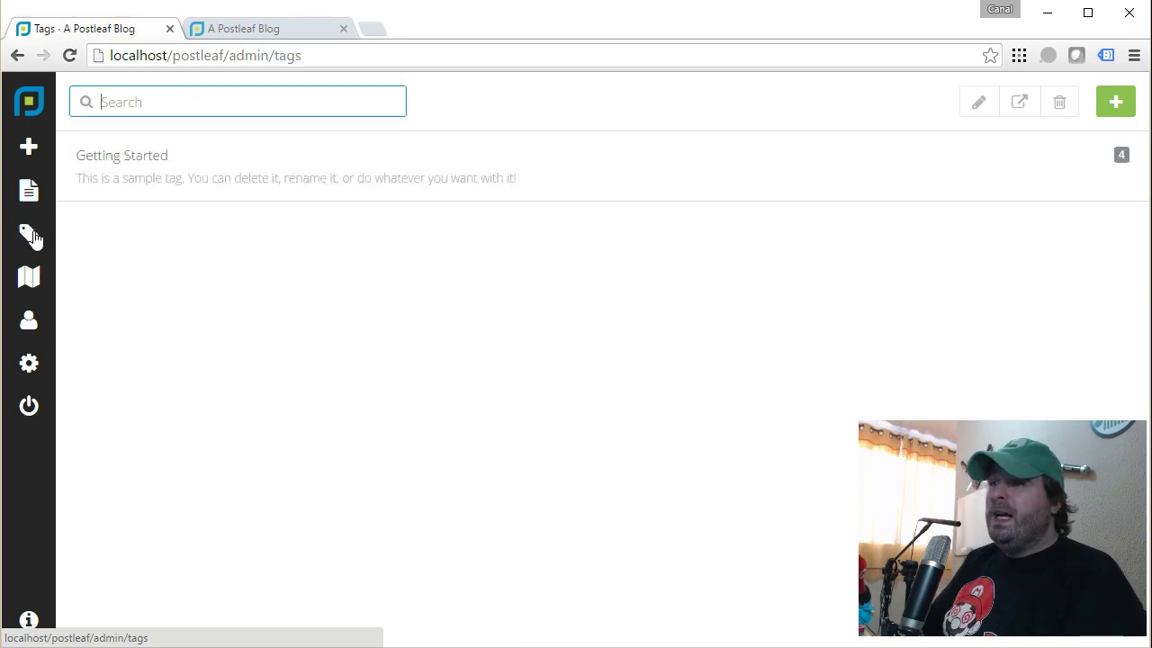
click(186, 164)
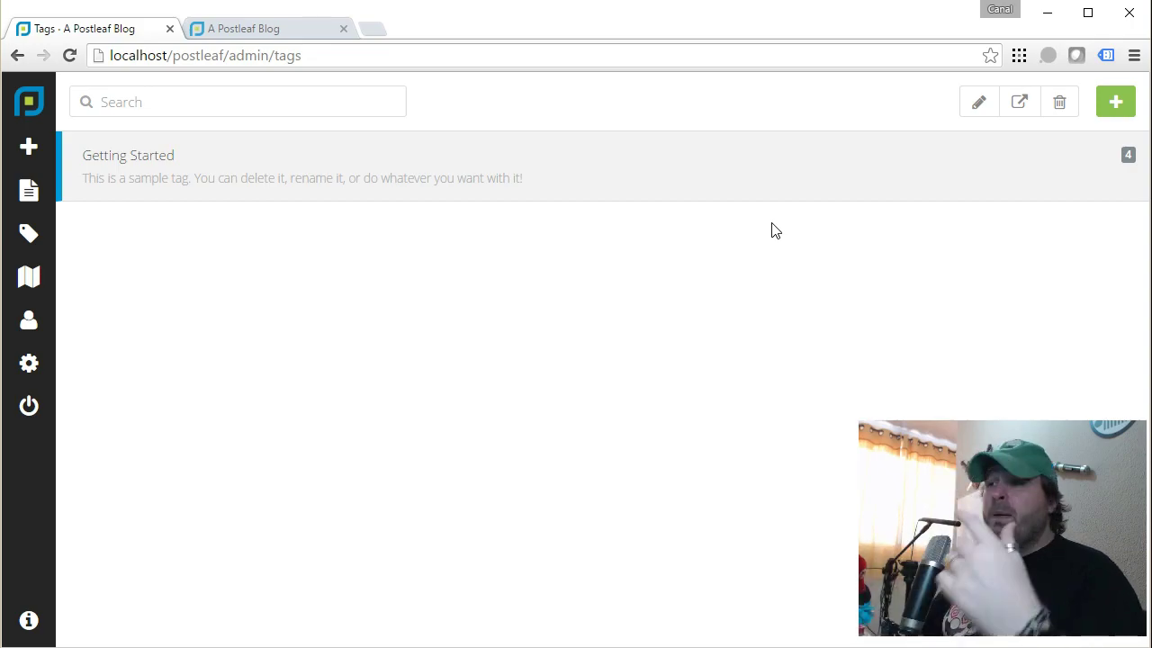
click(29, 277)
Confirm the live blog's side menu only lists Home, then return to Navigation.
click(236, 28)
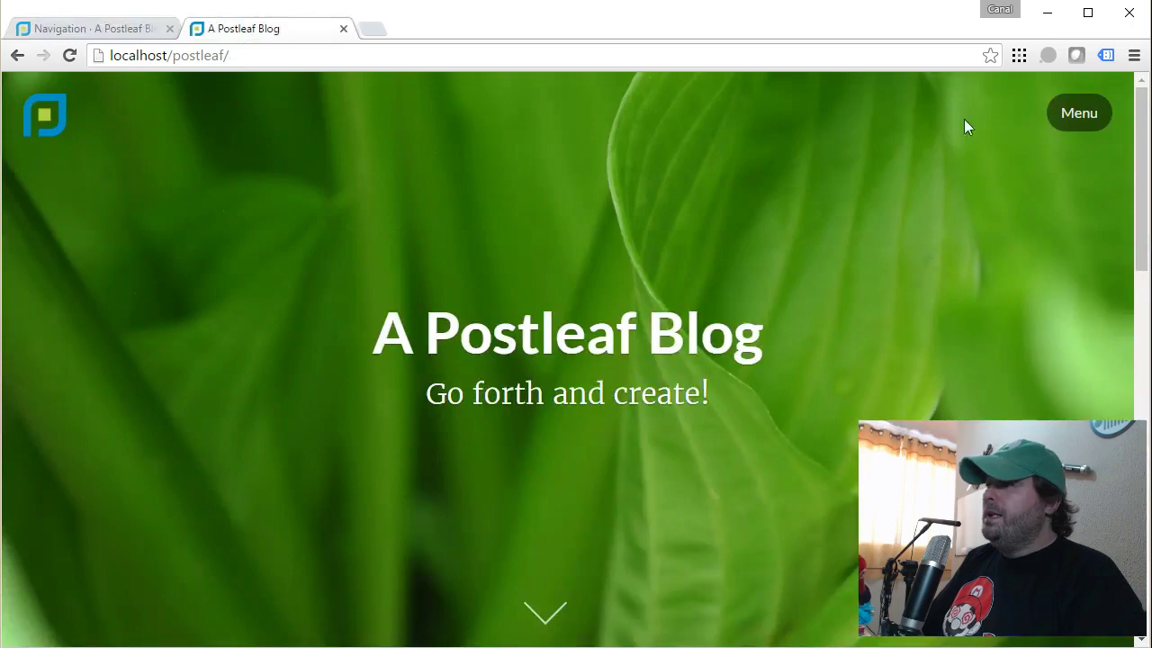
click(1070, 122)
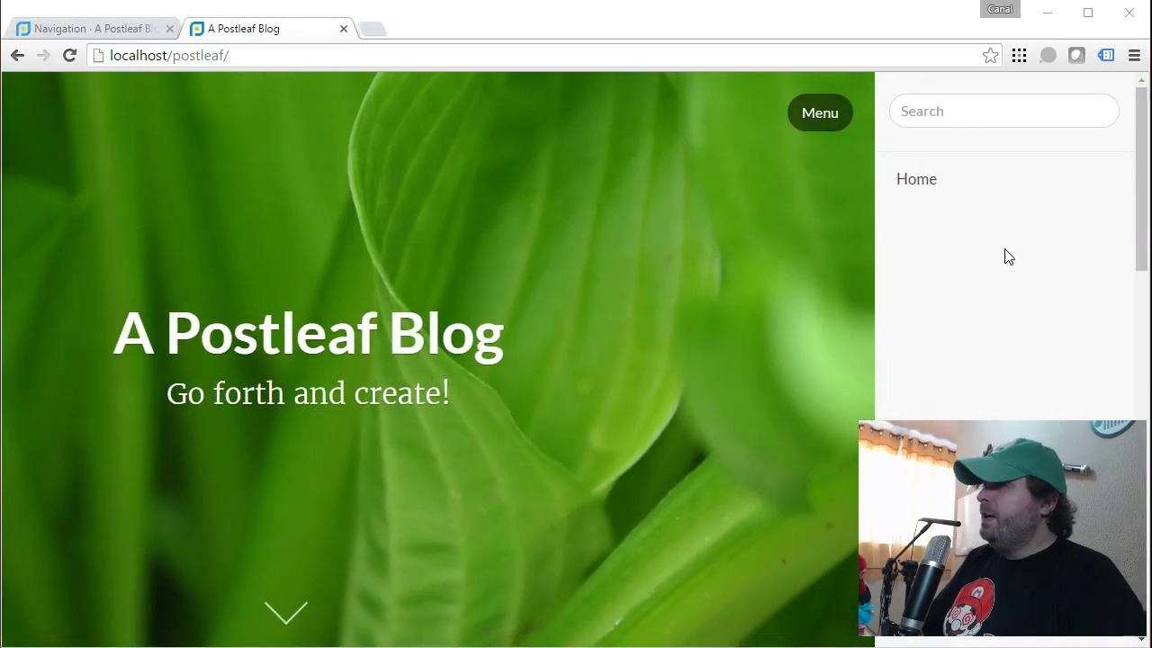
scroll(459, 307, down, 3)
scroll(459, 307, up, 3)
click(861, 129)
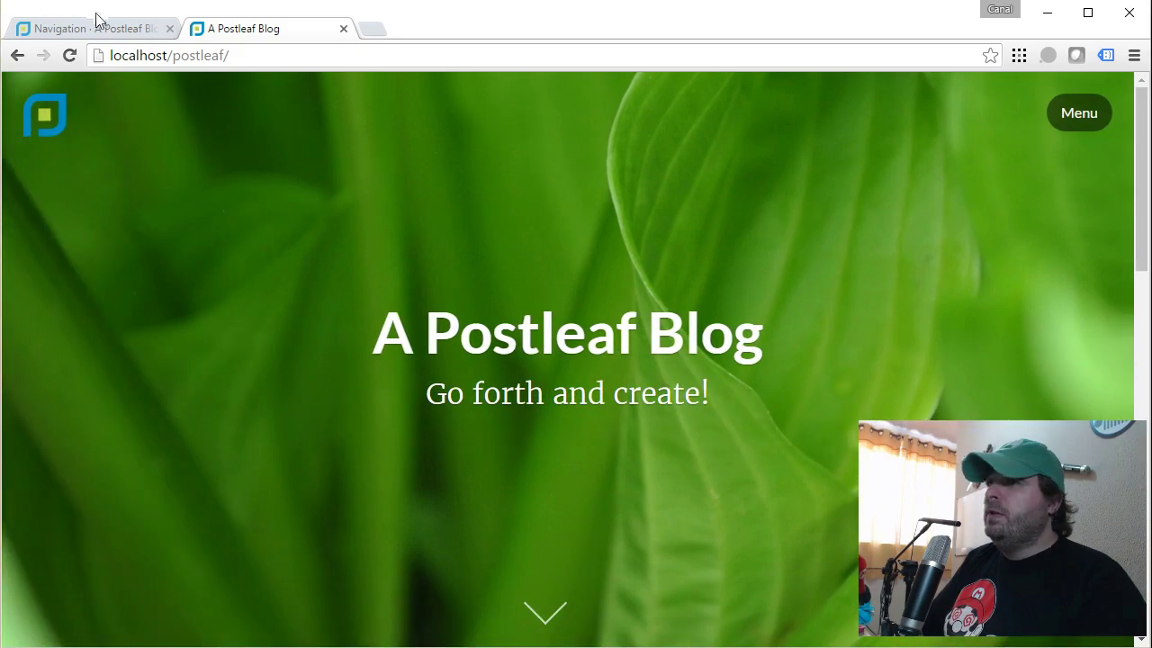
click(94, 28)
Label a new menu item 'Plugins' and set its link type to Post.
click(187, 220)
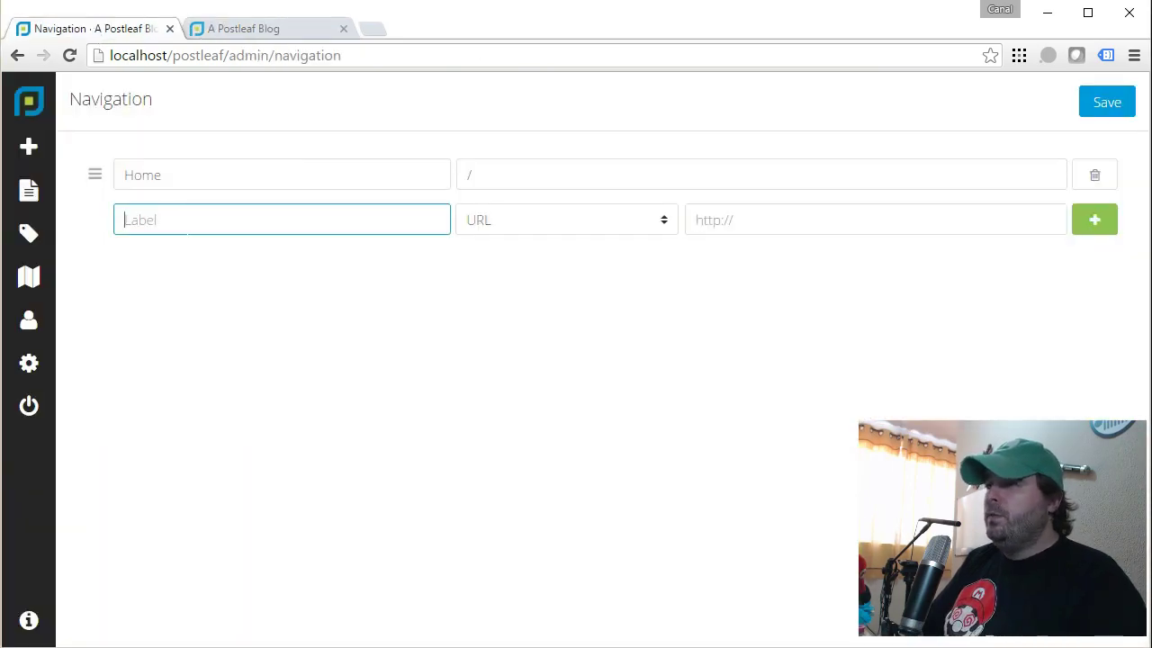
text(Plugins)
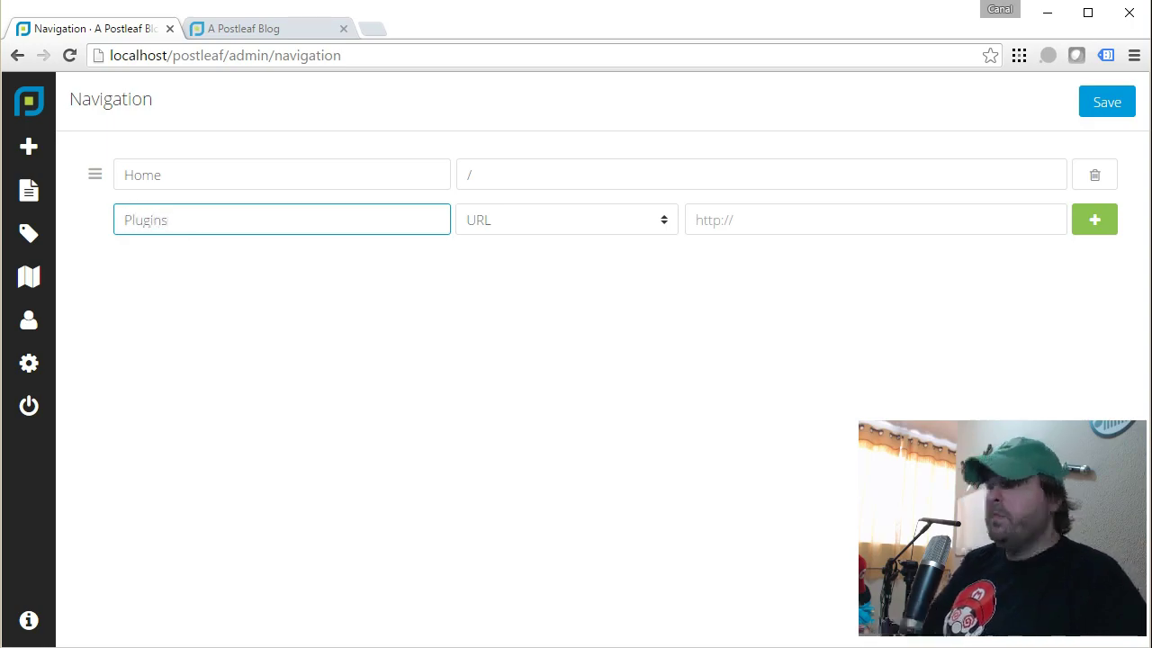
click(568, 216)
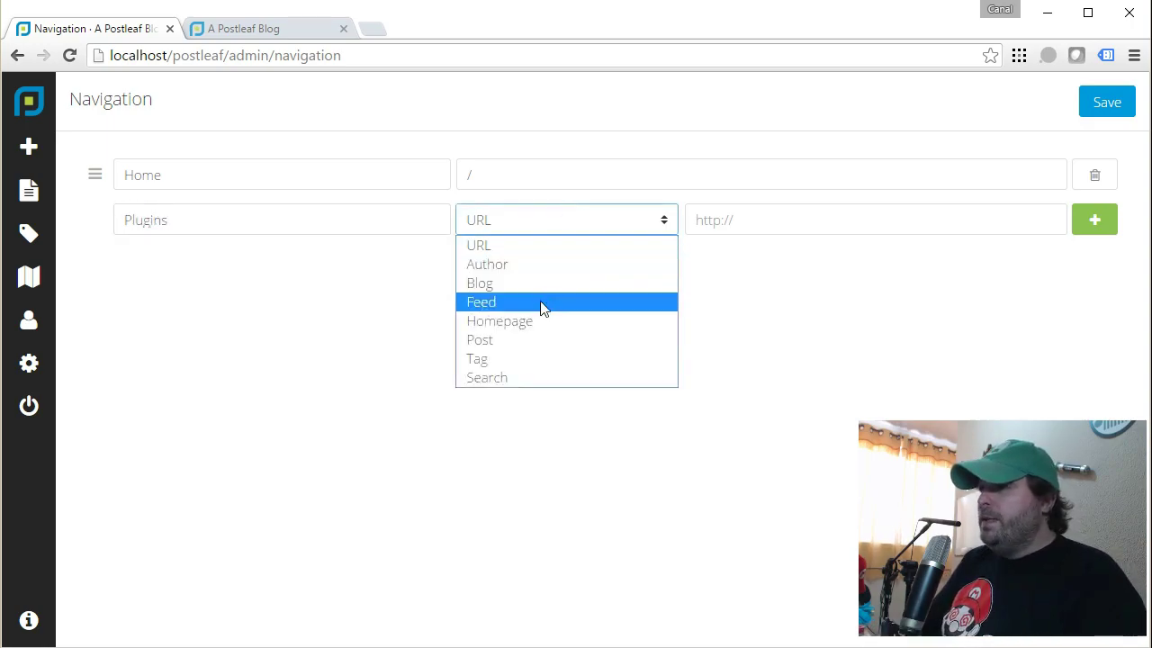
click(509, 339)
key(Tab)
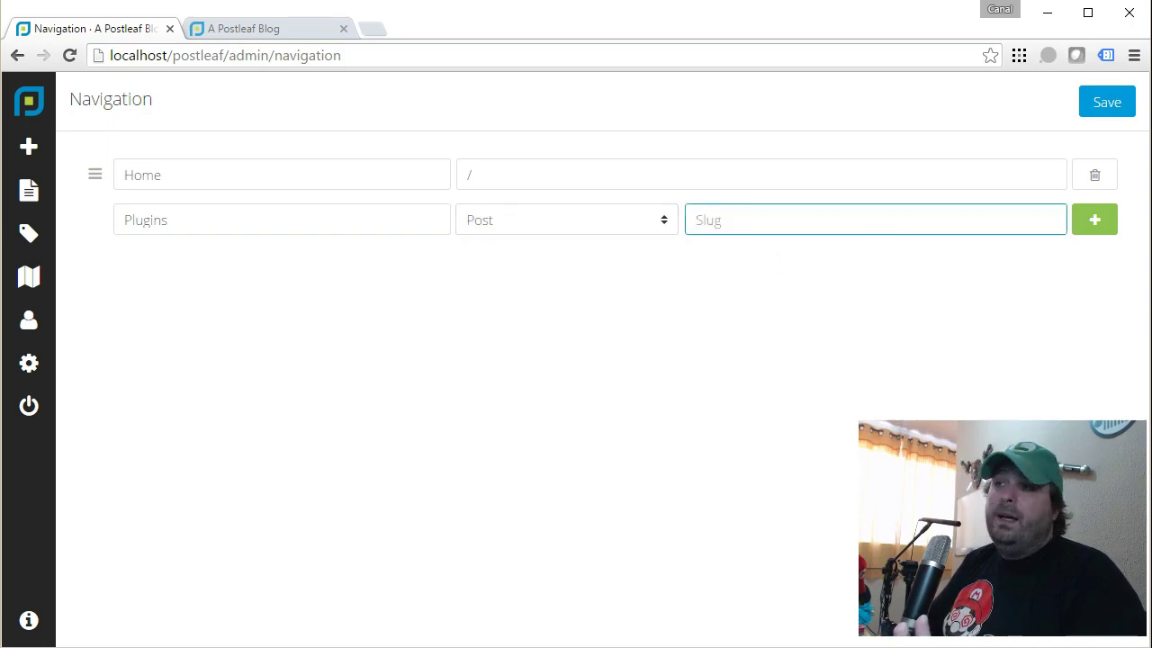
Copy the themes-and-plugins slug from the live post and paste it into the item.
click(259, 29)
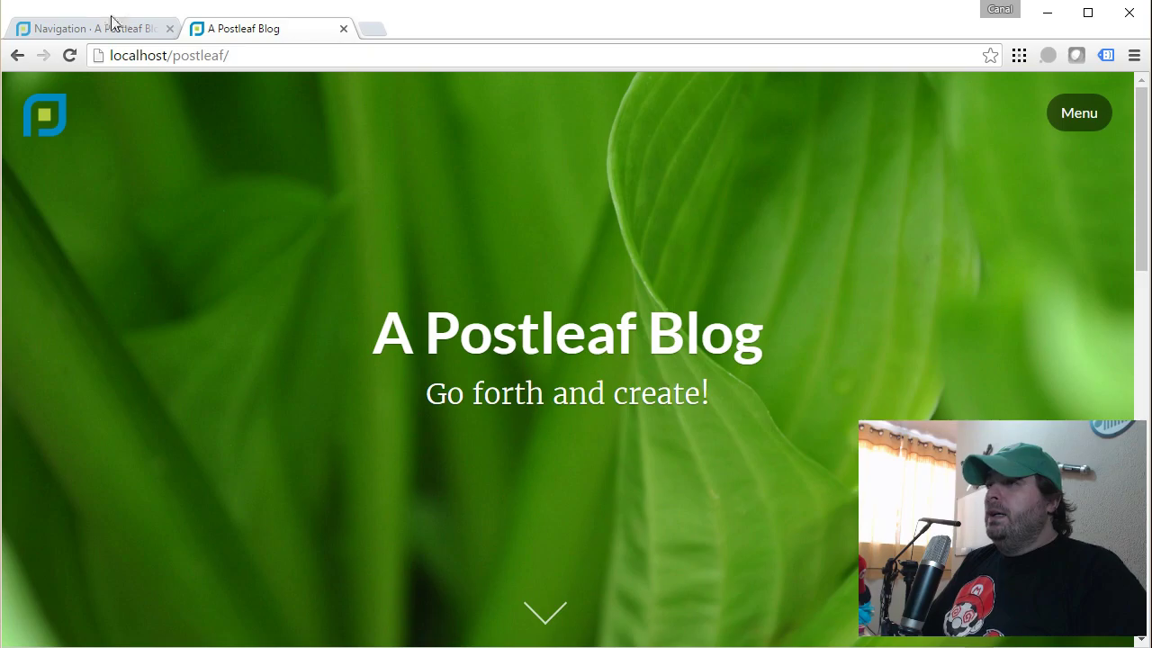
click(113, 27)
click(207, 32)
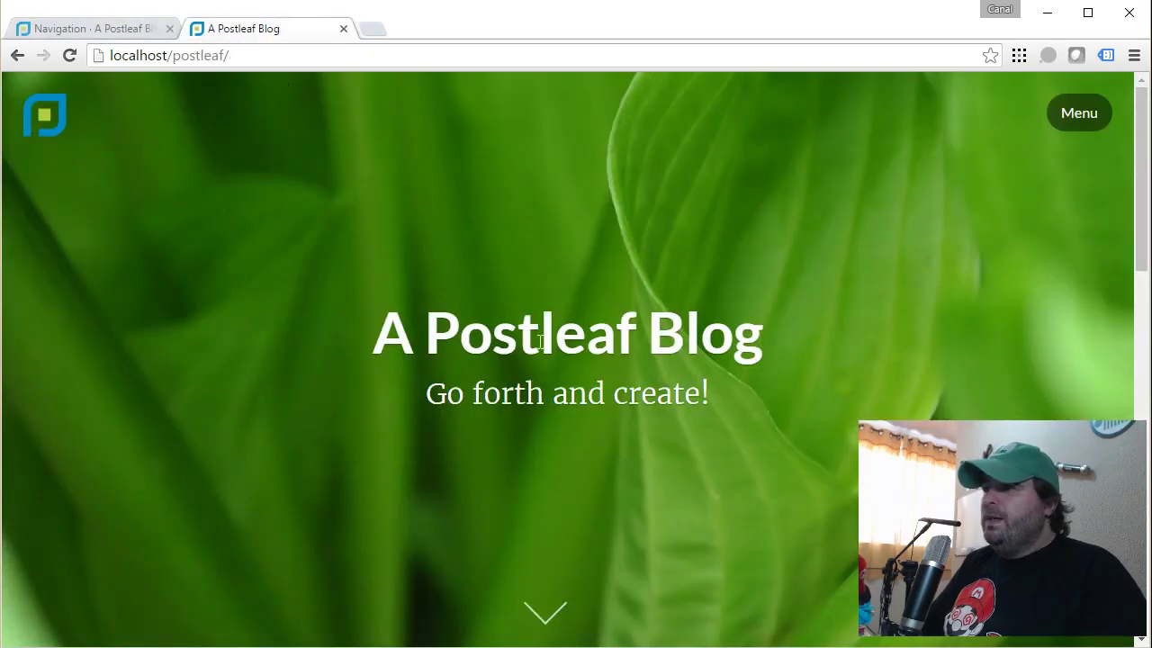
scroll(533, 337, down, 6)
scroll(532, 339, down, 3)
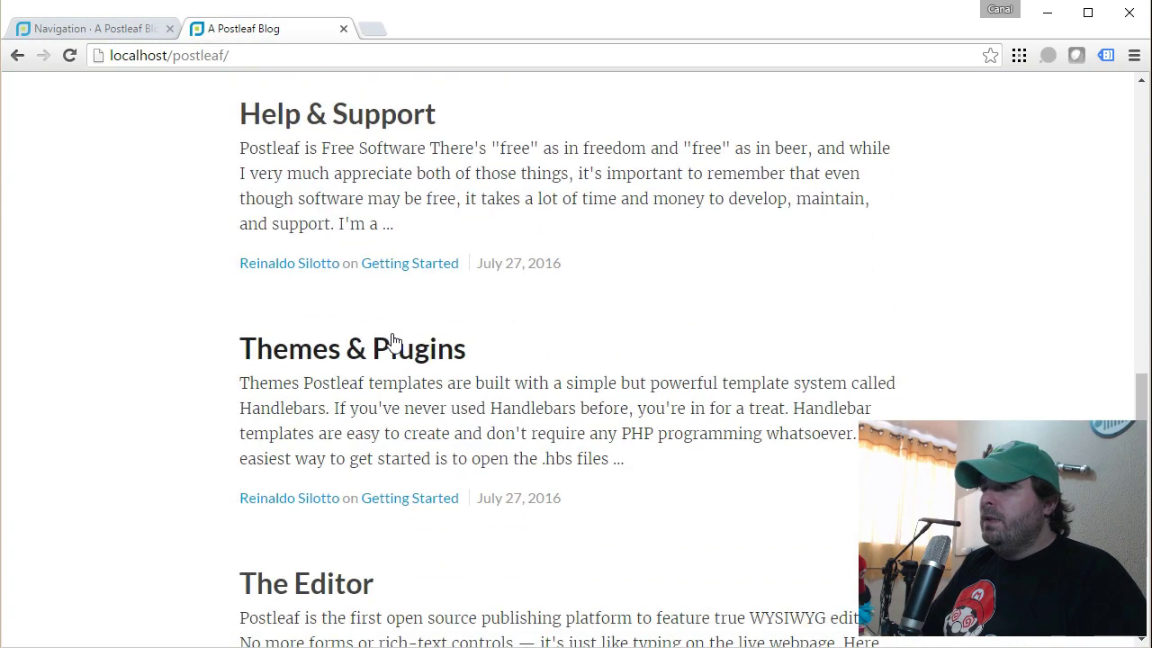
click(334, 353)
drag(229, 70, 364, 72)
key(ctrl+c)
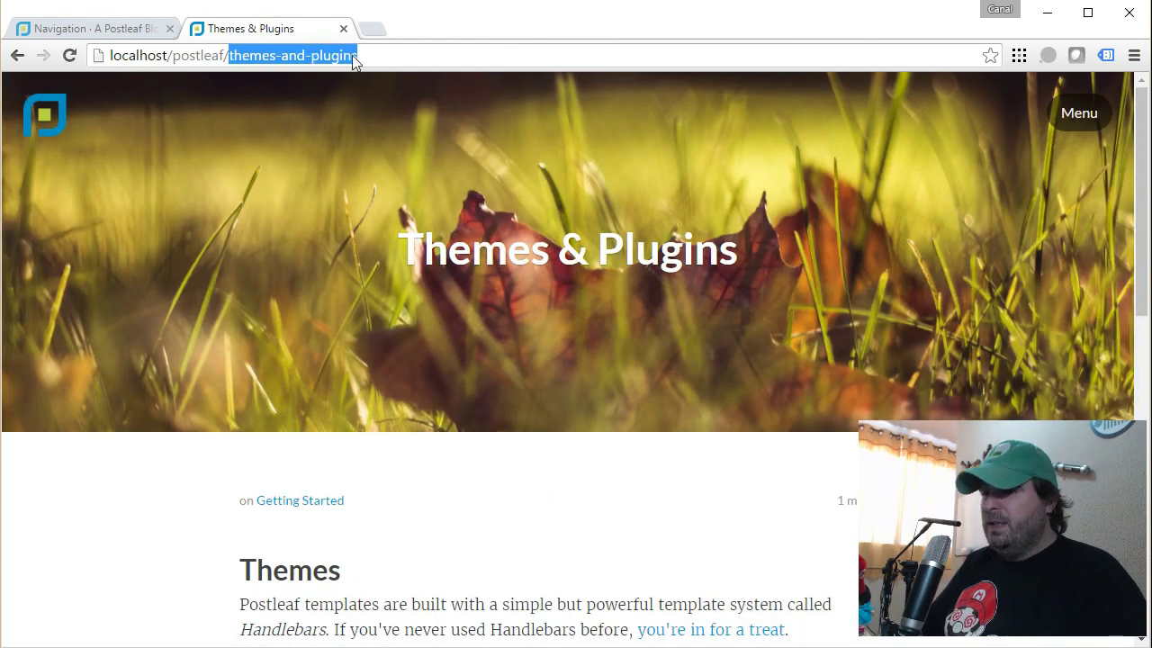
click(106, 30)
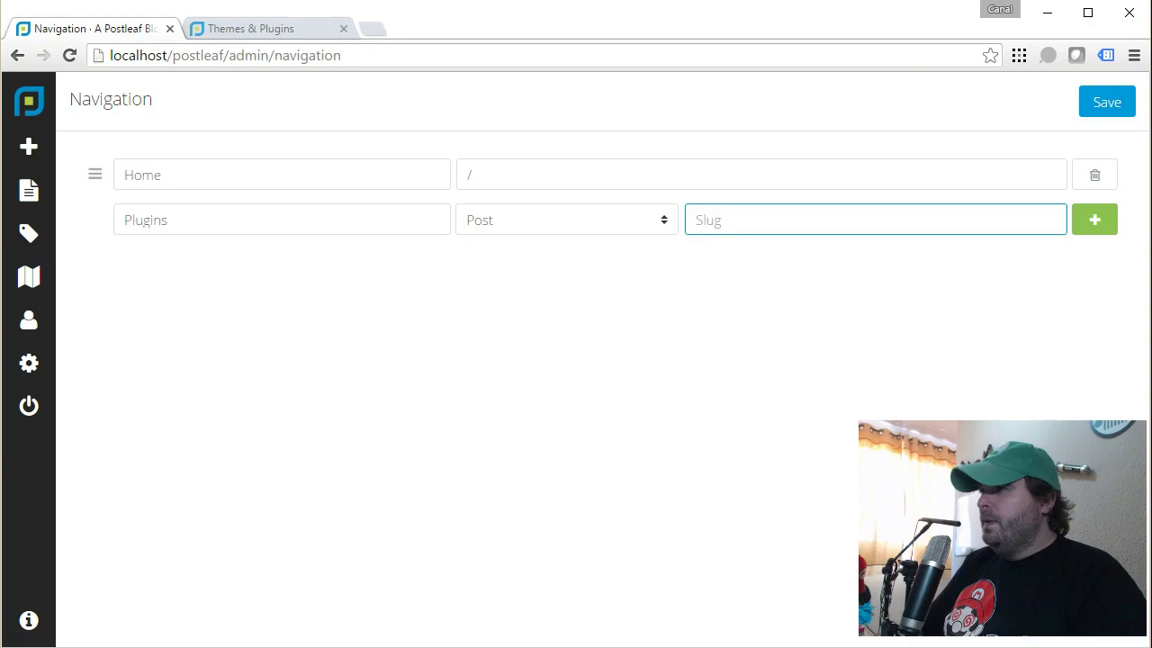
key(ctrl+v)
Add the Plugins item to the menu and save the navigation changes.
click(1094, 220)
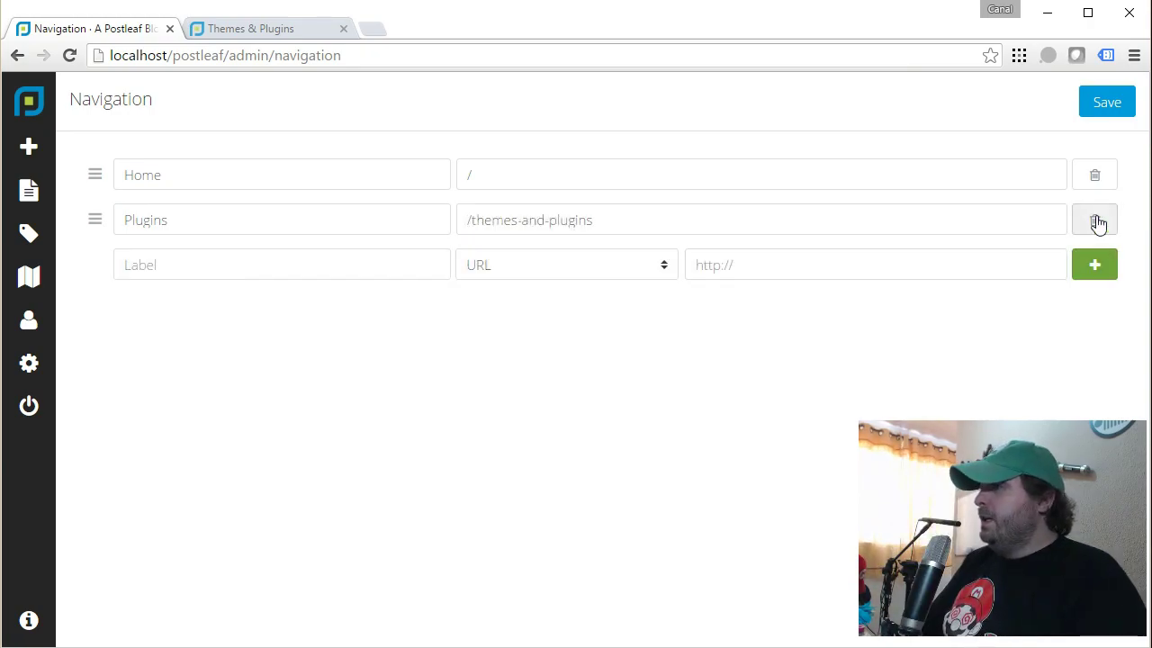
click(1105, 103)
click(239, 29)
click(44, 114)
Follow the blog menu's Plugins link to Themes & Plugins, then open the admin Users page.
click(1071, 115)
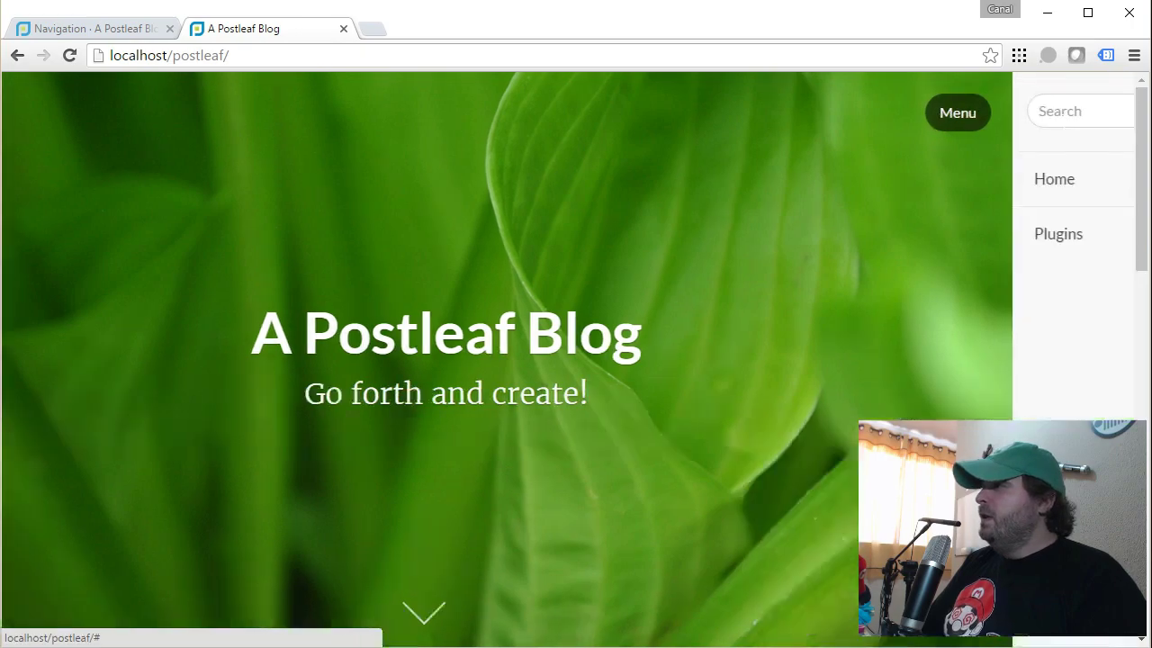
click(938, 237)
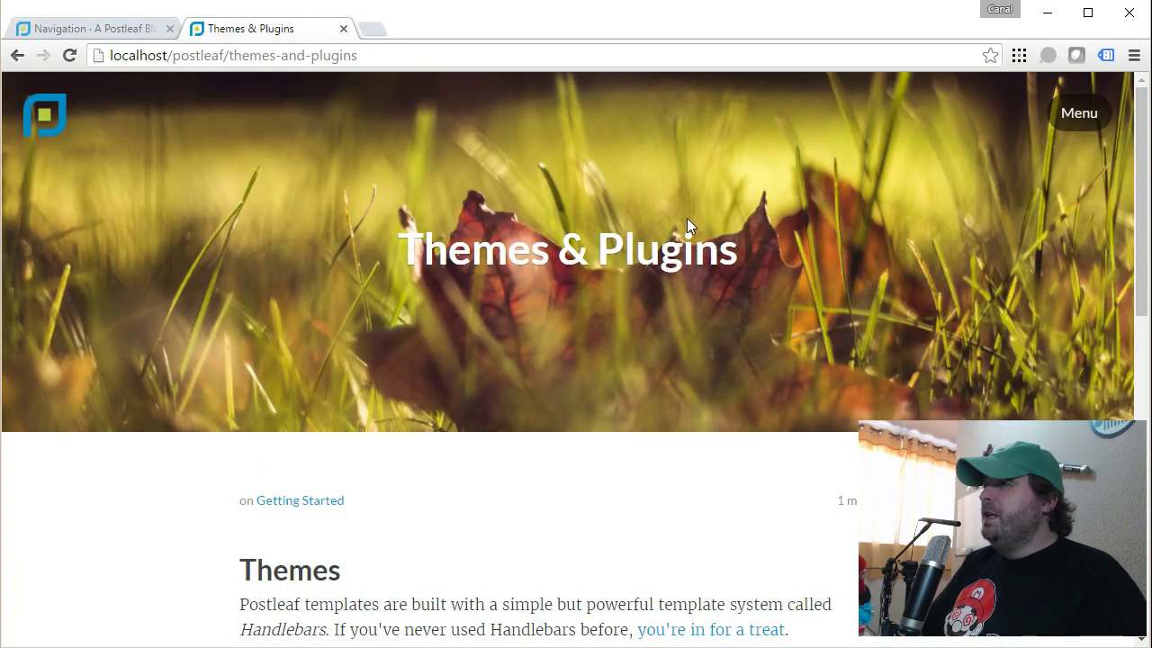
click(1095, 116)
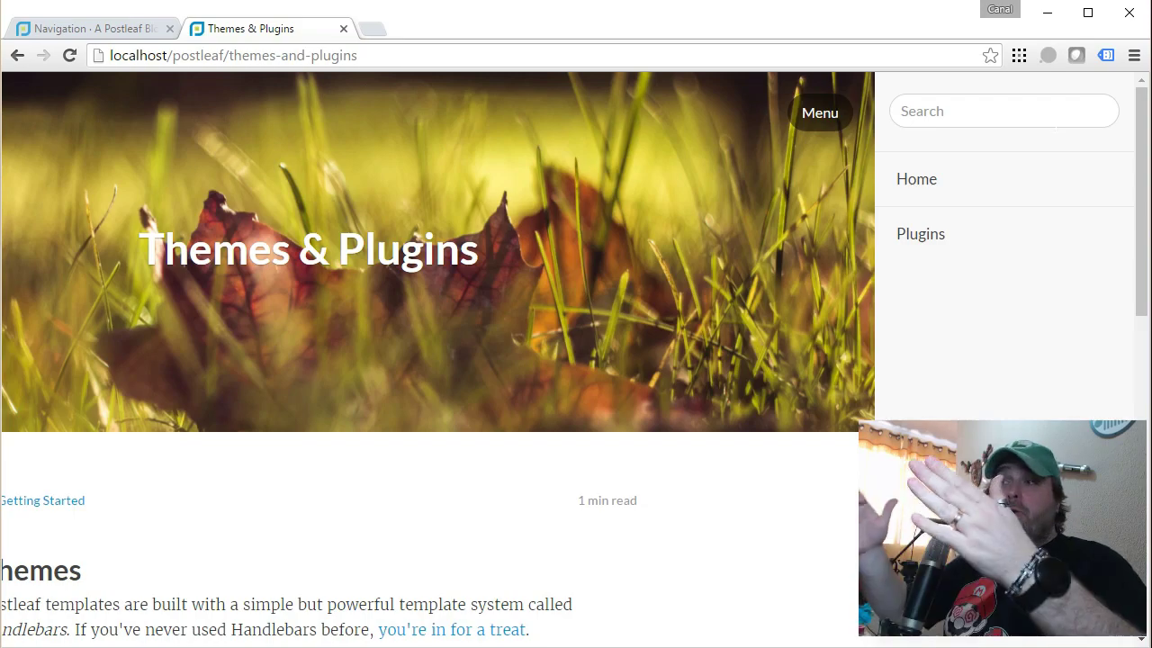
click(828, 108)
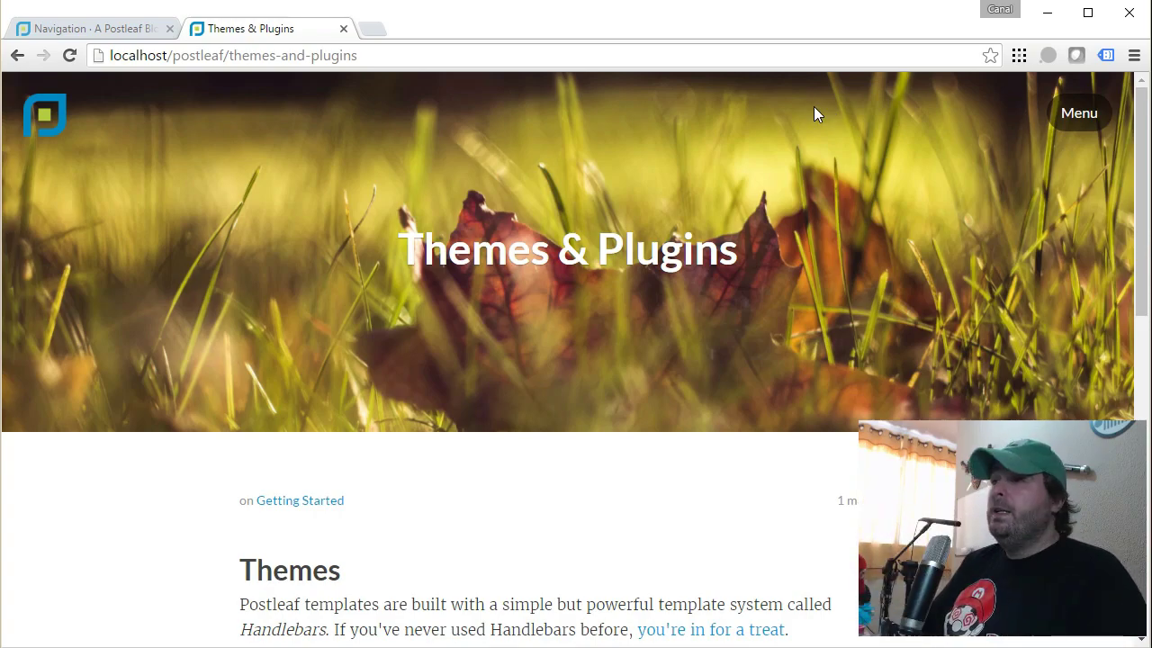
click(90, 27)
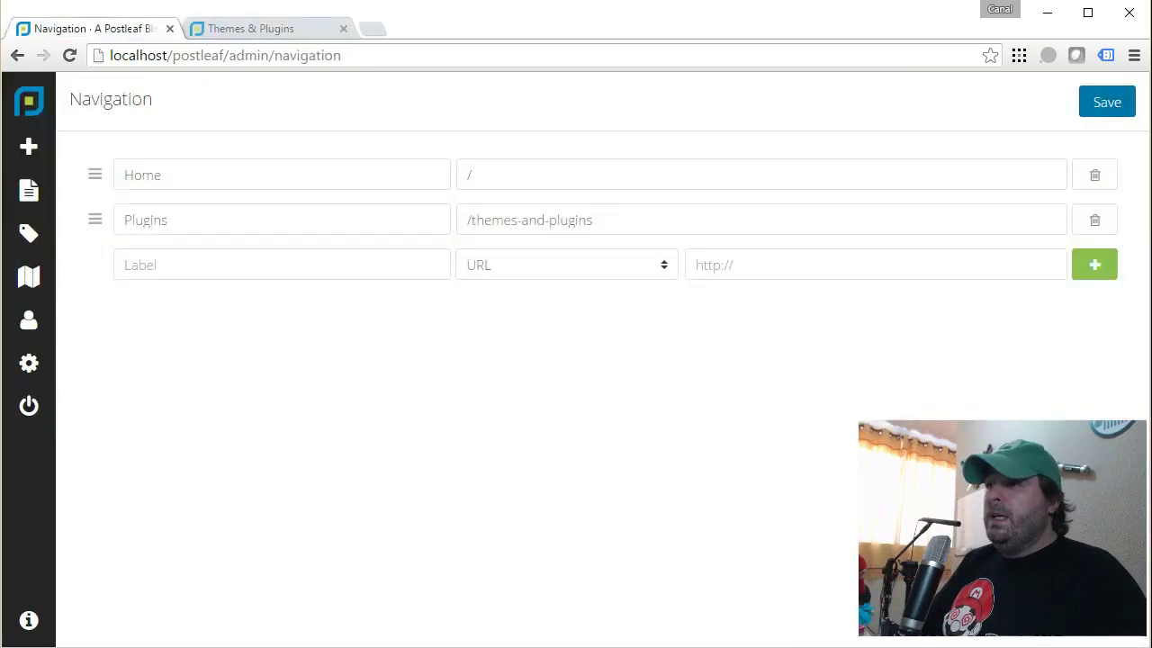
click(29, 322)
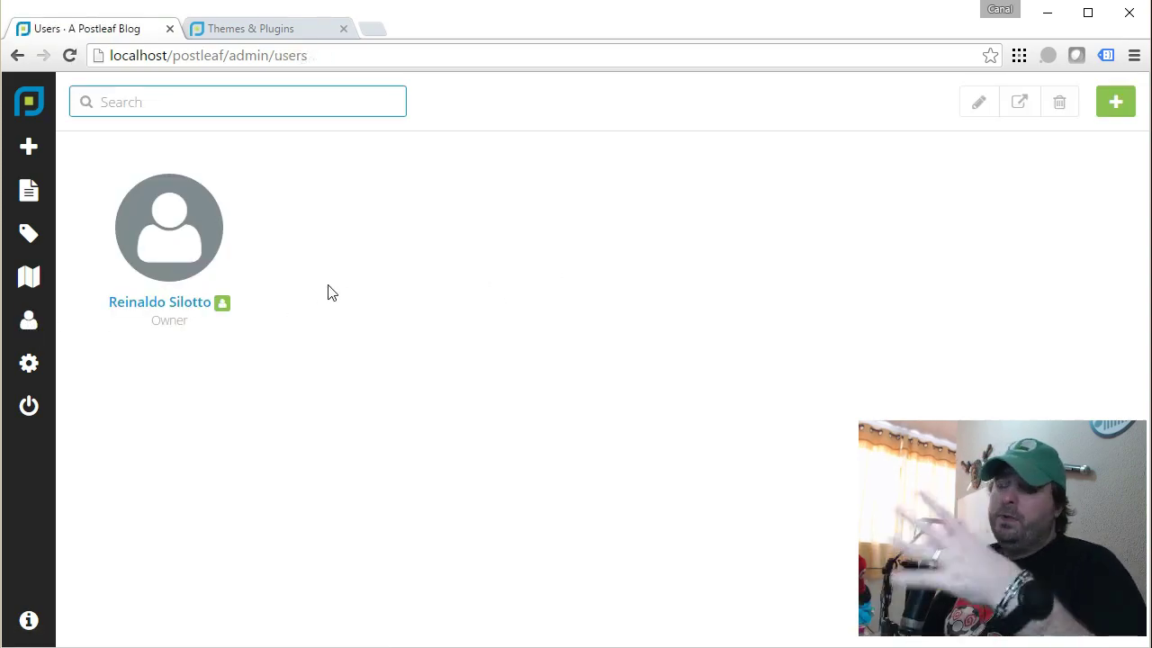
Set the site title to 'Meu Site TekZoom.com.br', save, and check the homepage heading.
click(37, 371)
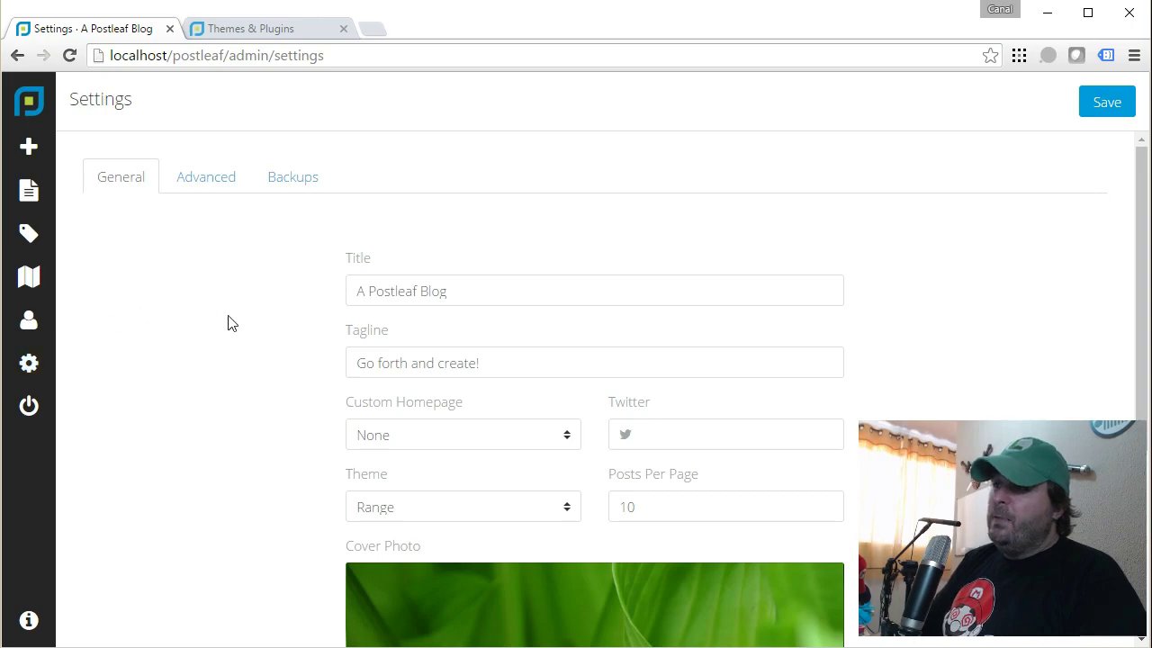
scroll(594, 359, down, 1)
drag(447, 200, 278, 201)
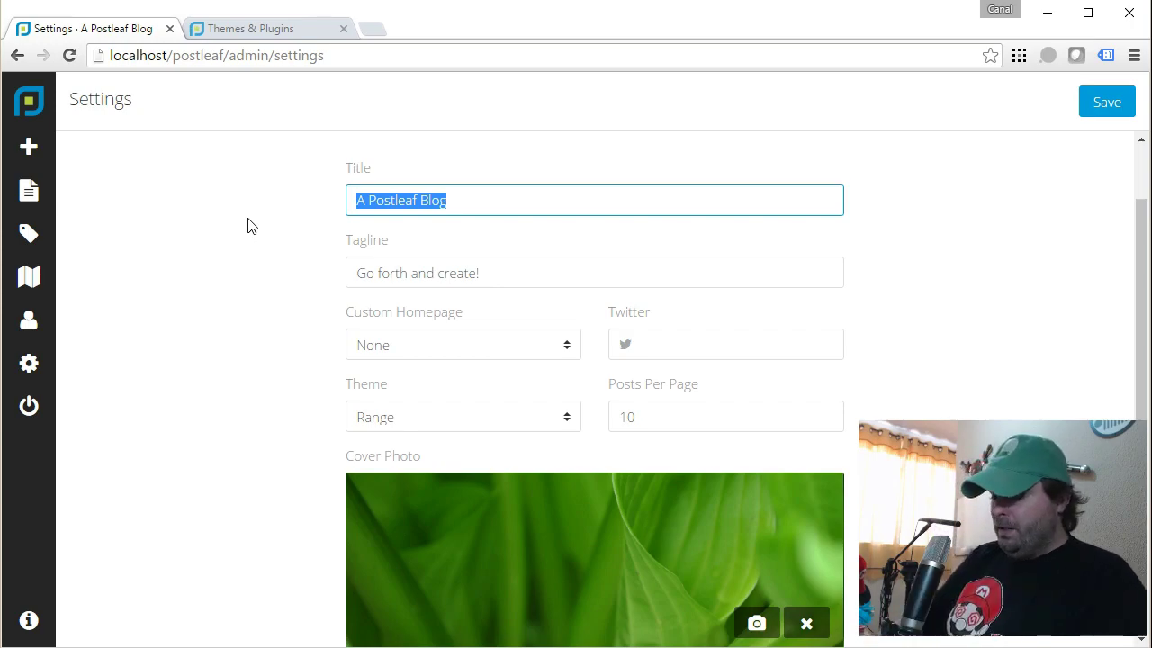
text(Meu Sit)
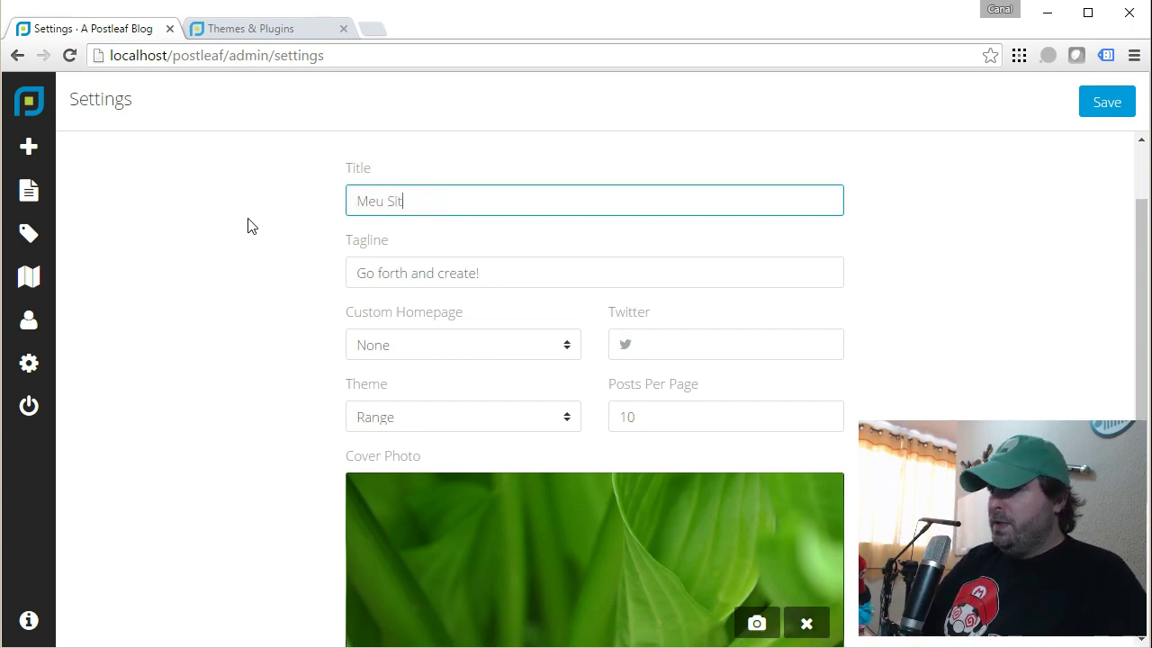
text(e TekZoom.com.br)
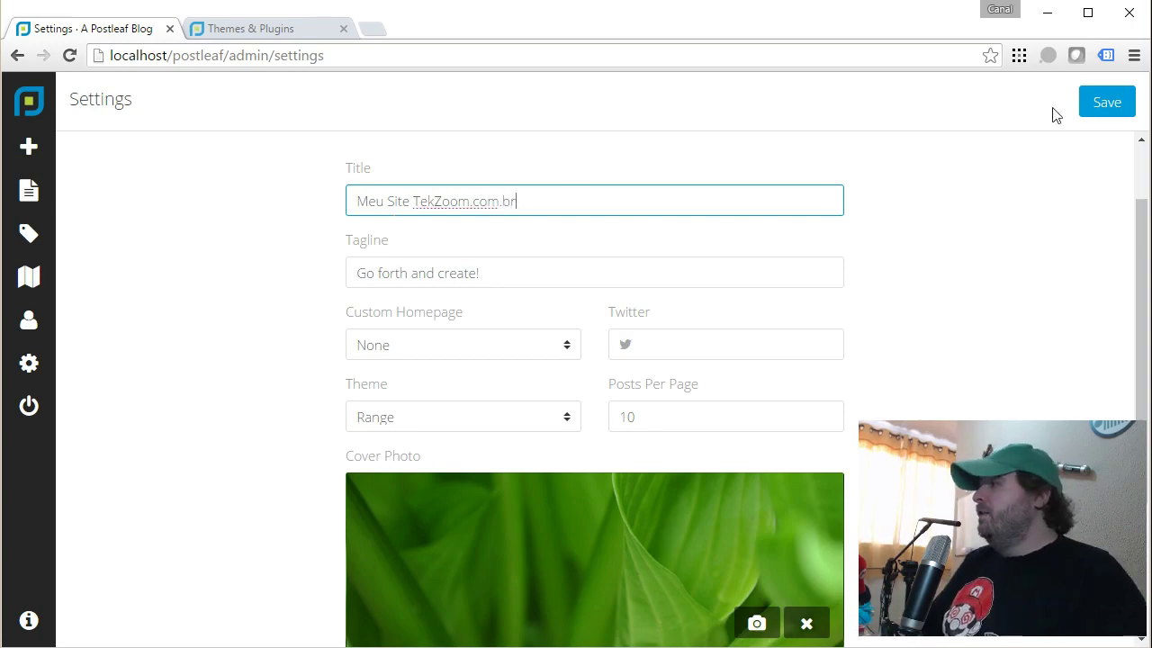
click(1108, 111)
click(261, 31)
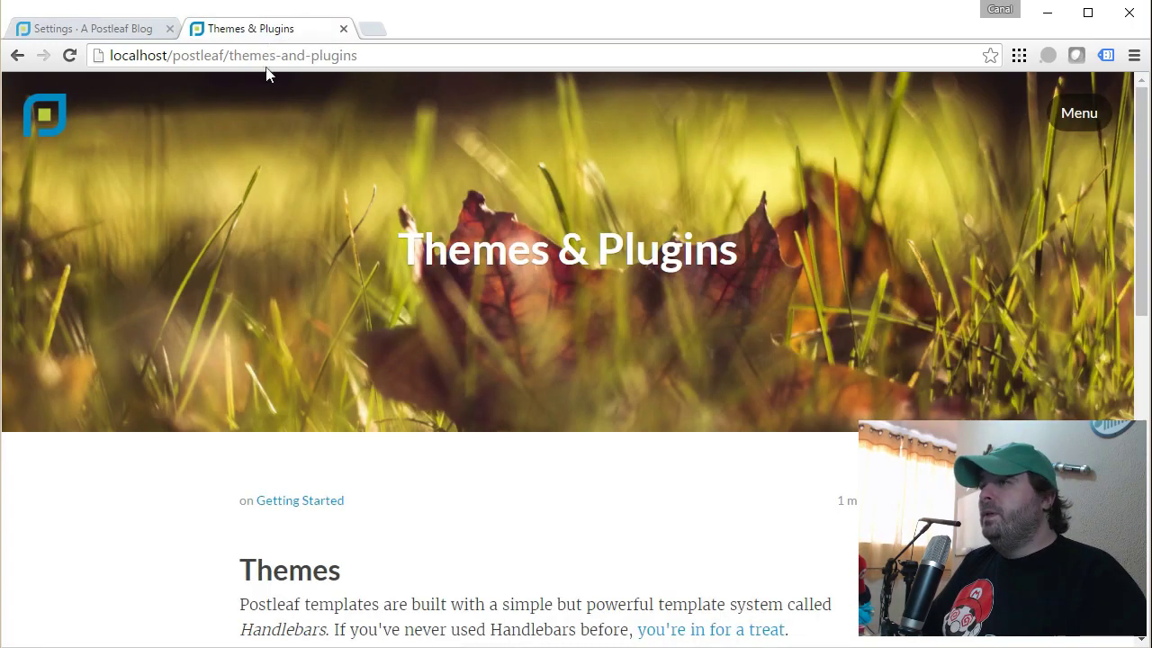
click(56, 113)
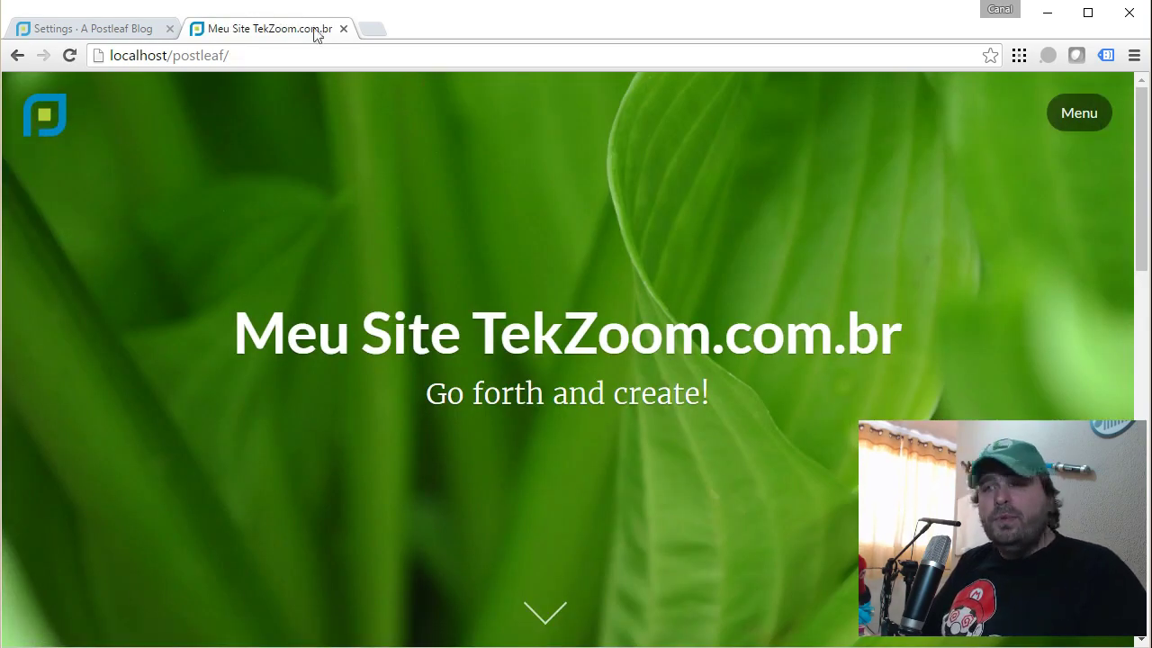
click(84, 28)
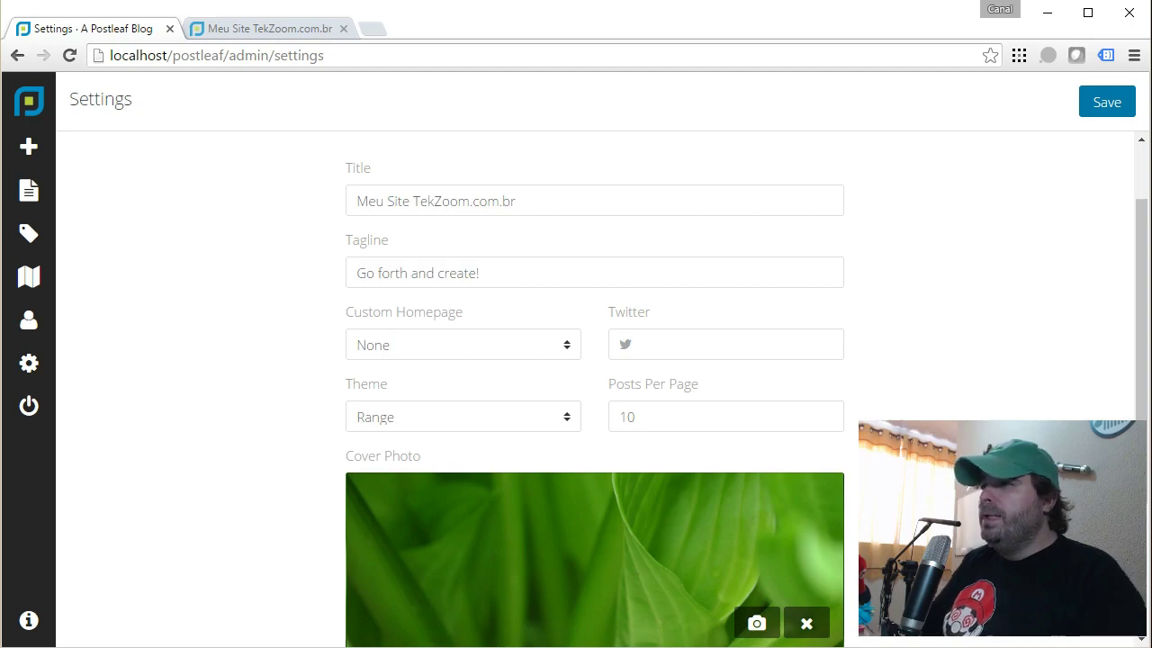
Change the tagline to 'Qualquer coisa sua', save, and reload the blog to see it.
triple_click(417, 273)
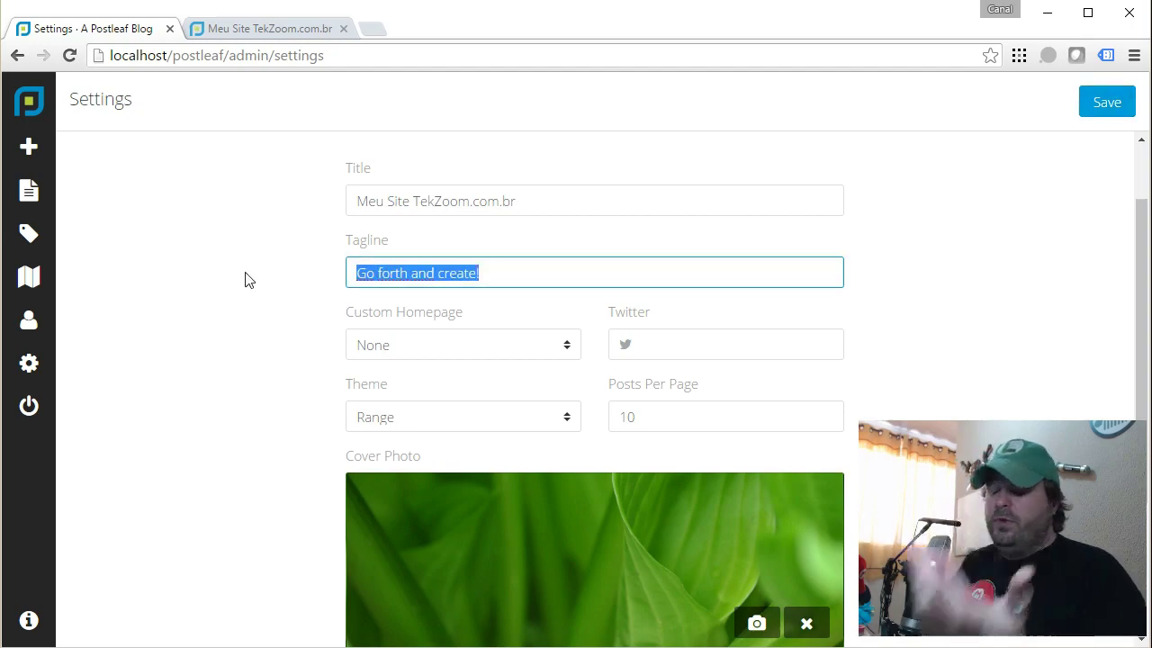
text(Qualquer coisa sua)
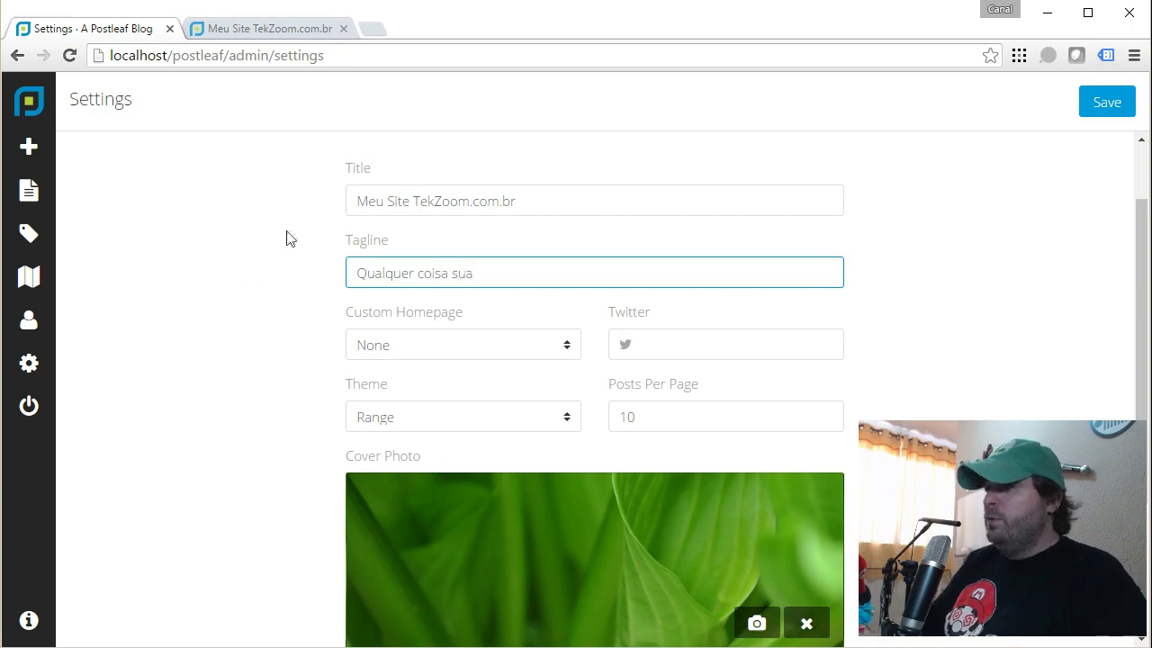
click(1093, 104)
click(308, 30)
key(F5)
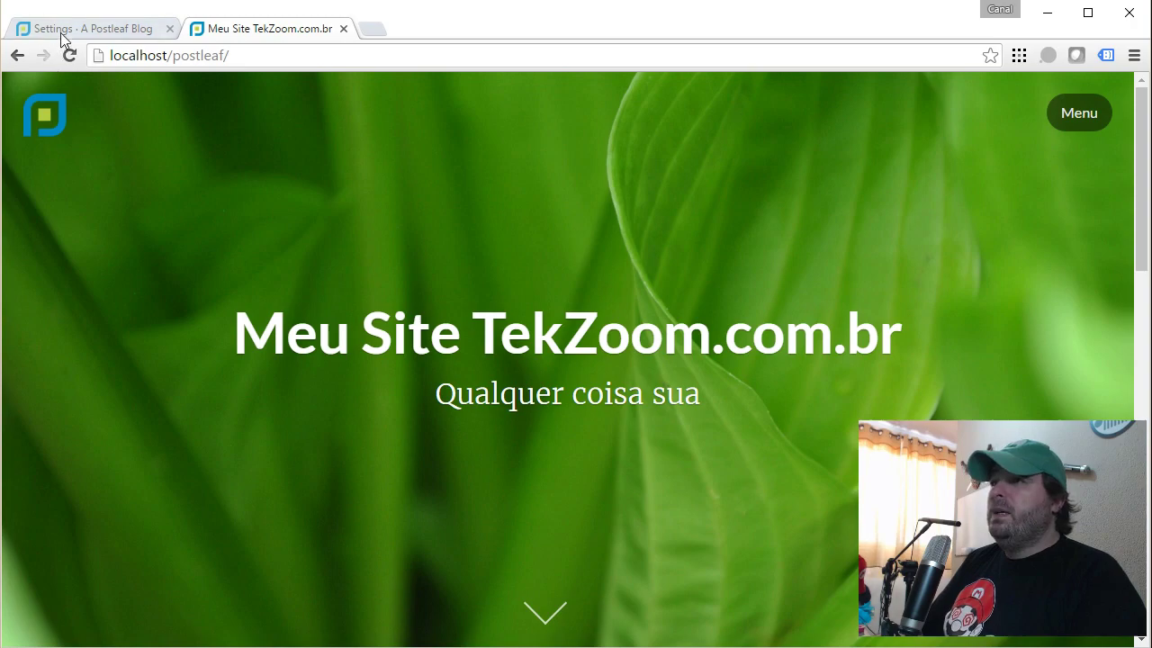
click(67, 30)
Enter the site's Twitter handle, save it, and confirm the theme stays Range.
click(483, 345)
click(640, 344)
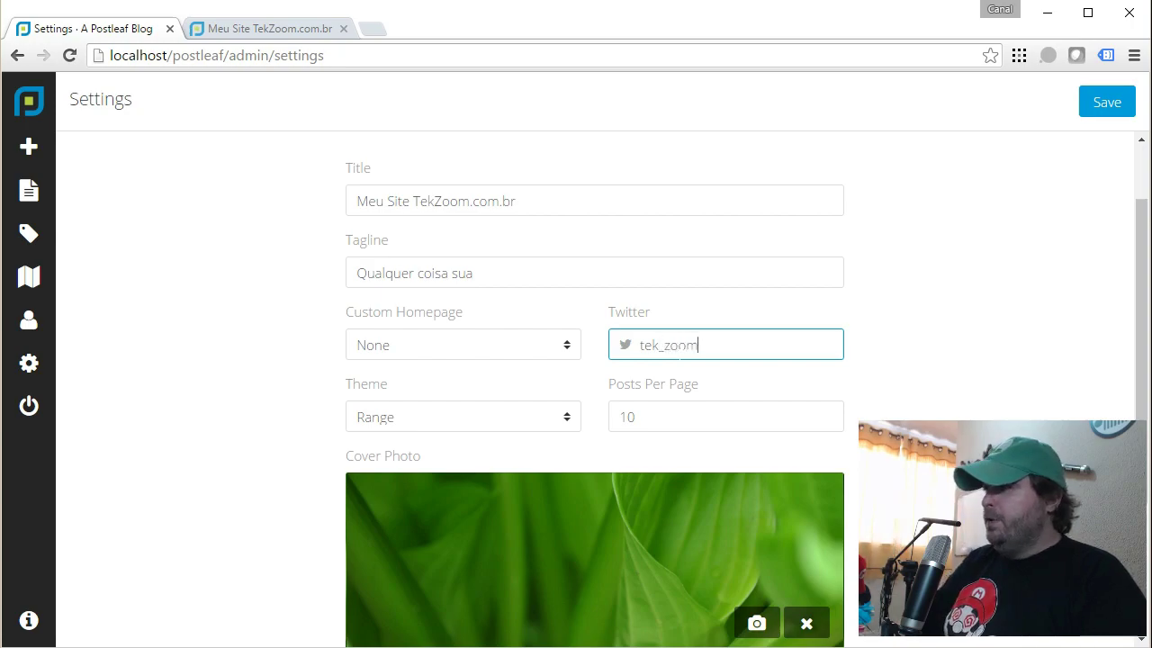
click(1108, 108)
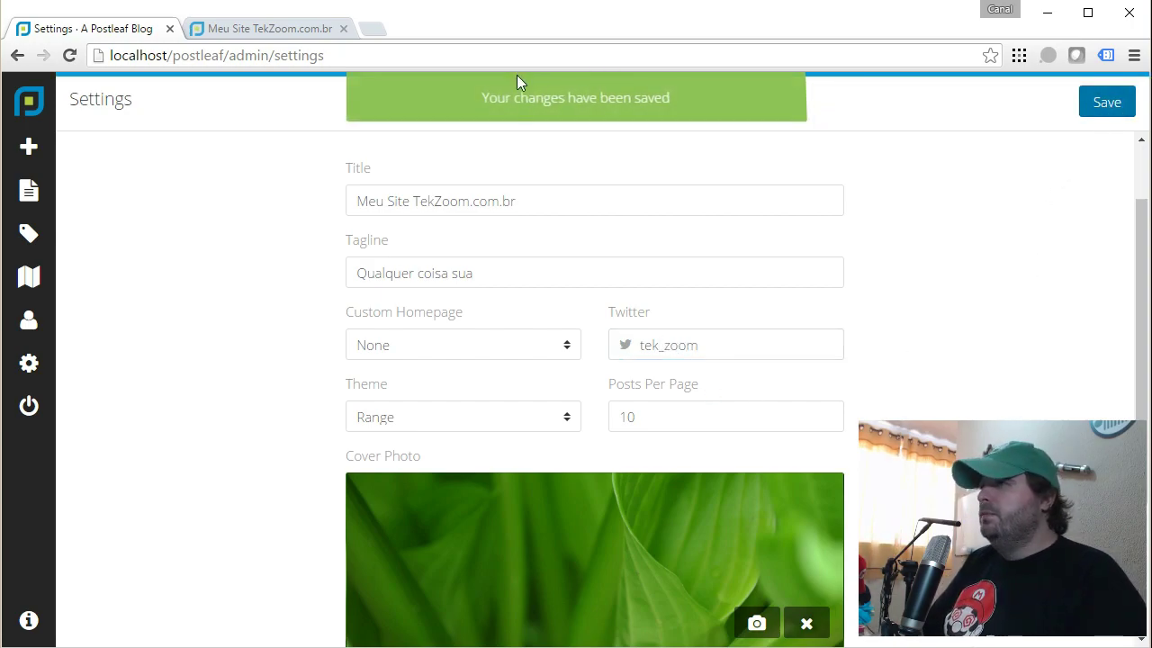
click(425, 428)
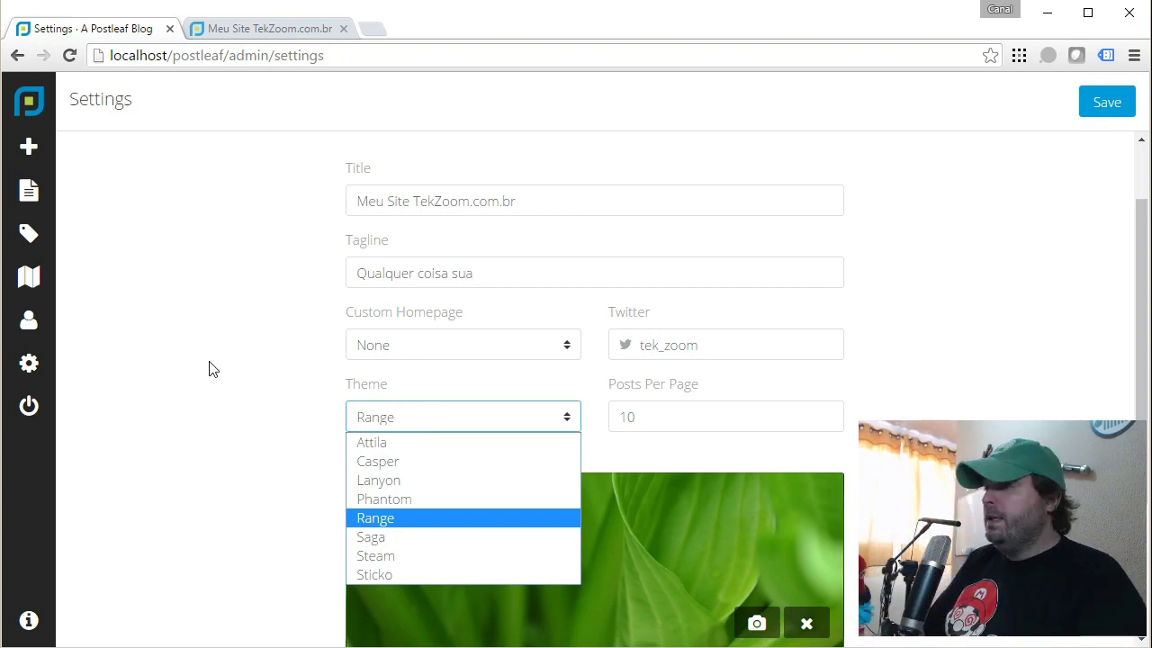
click(227, 389)
scroll(654, 413, down, 2)
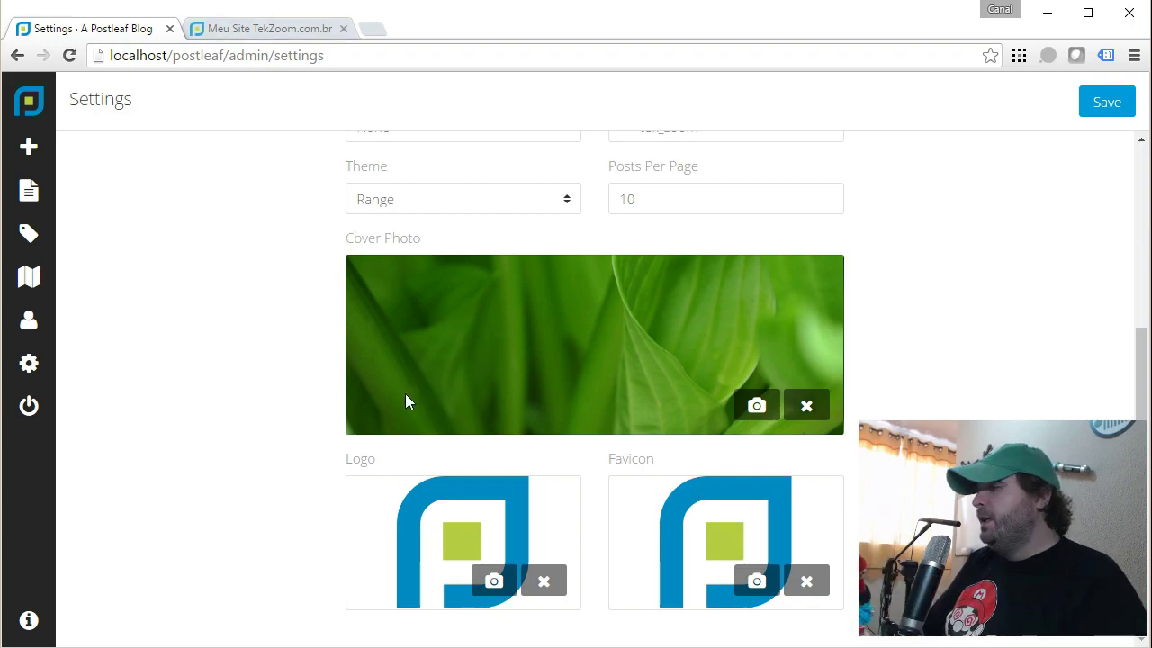
scroll(405, 396, up, 4)
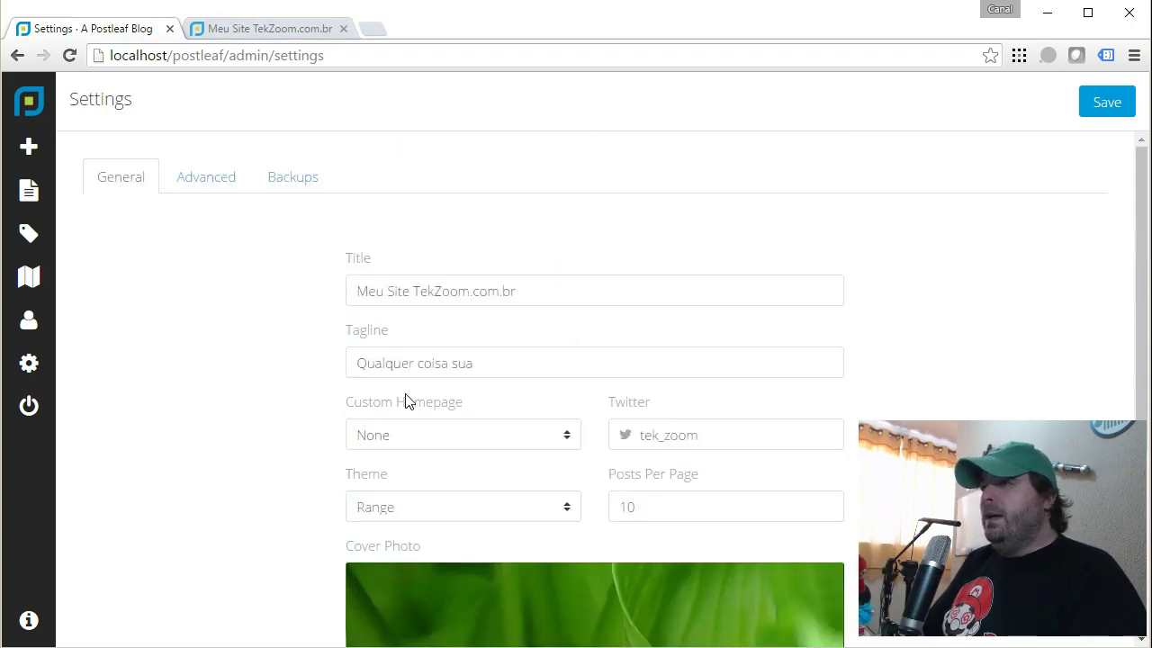
Set the Advanced settings language to Português (PT) and save.
click(226, 181)
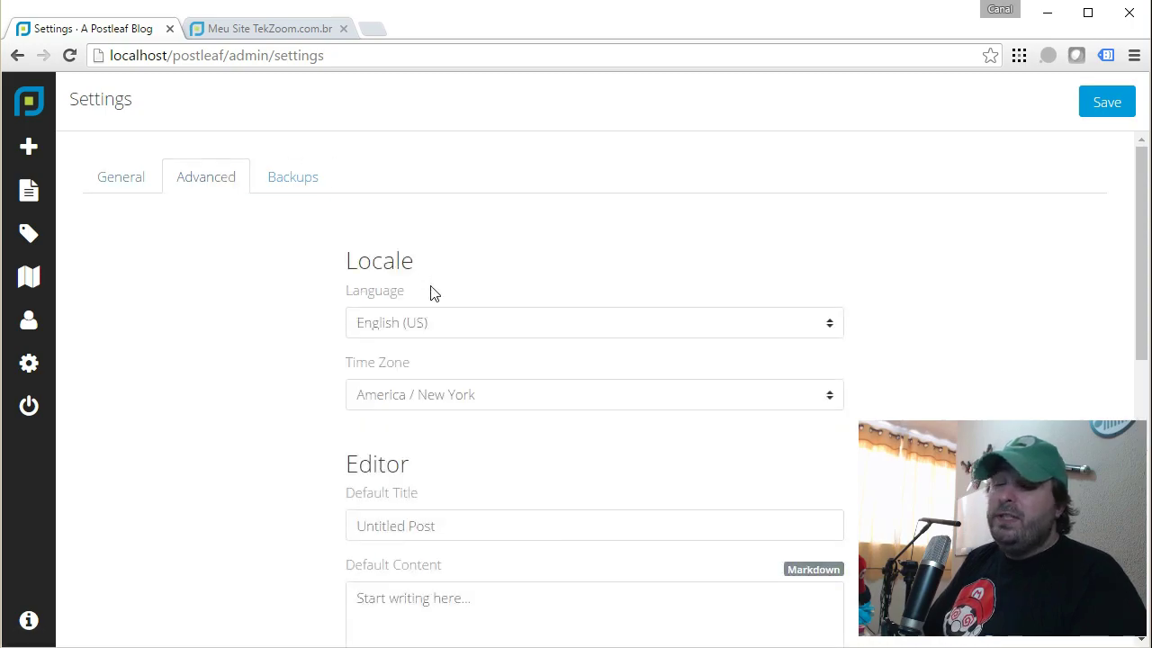
click(437, 322)
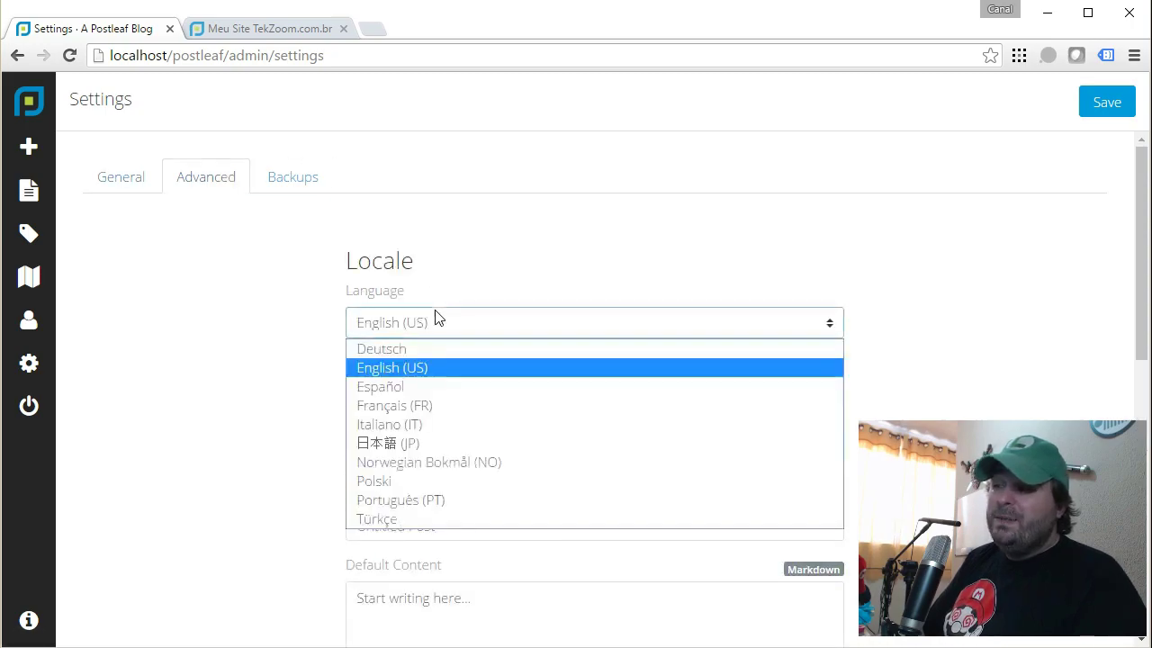
click(418, 500)
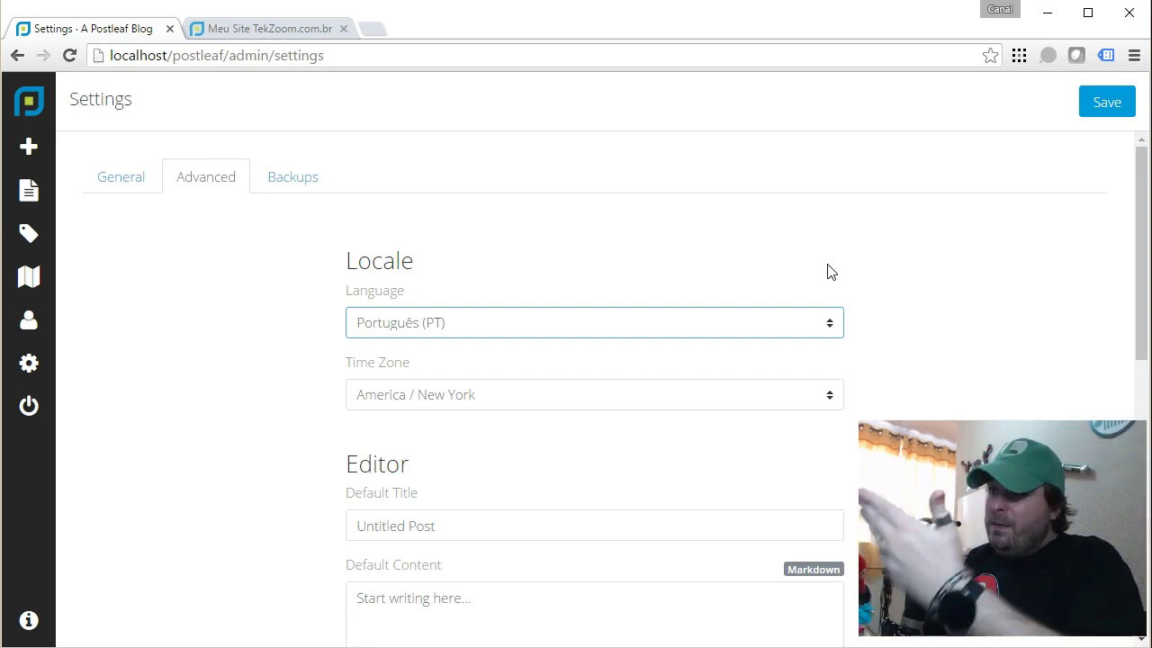
click(1101, 110)
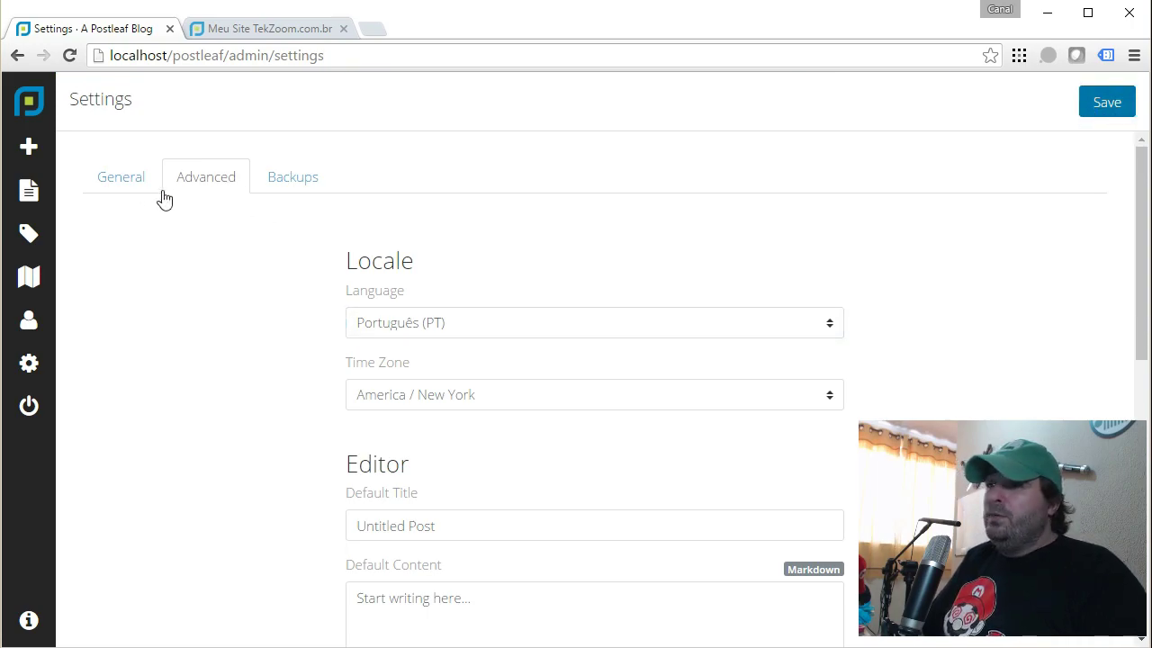
Browse the now-Portuguese Avançado and Cópias de segurança settings tabs, then start a new post.
click(38, 367)
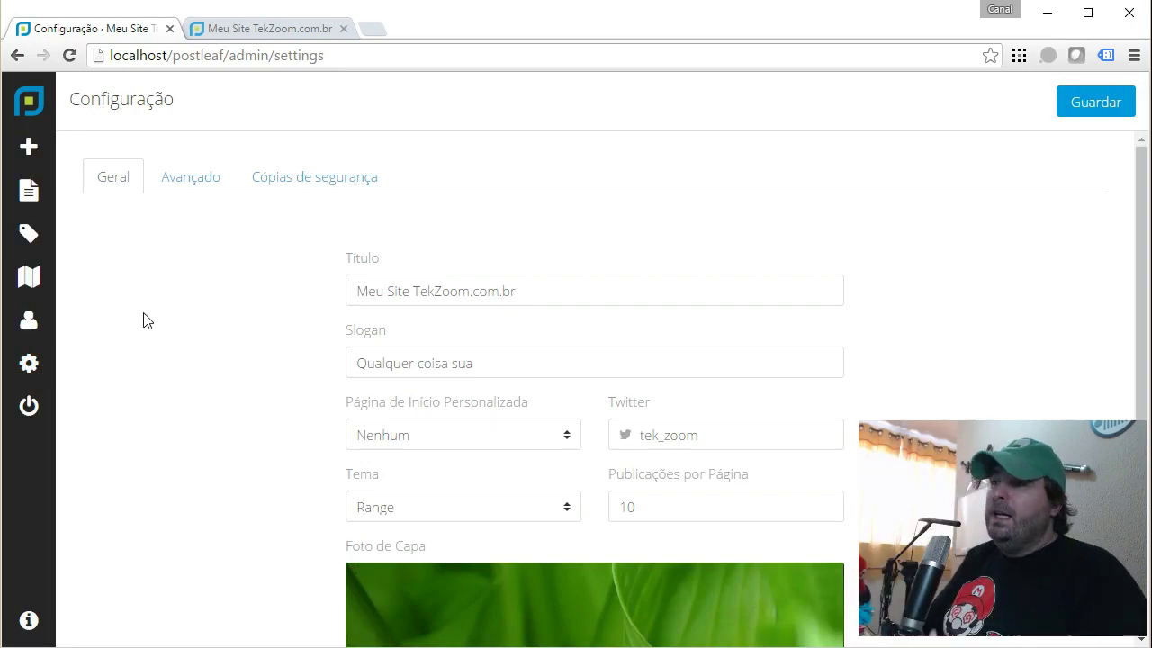
click(198, 183)
click(308, 187)
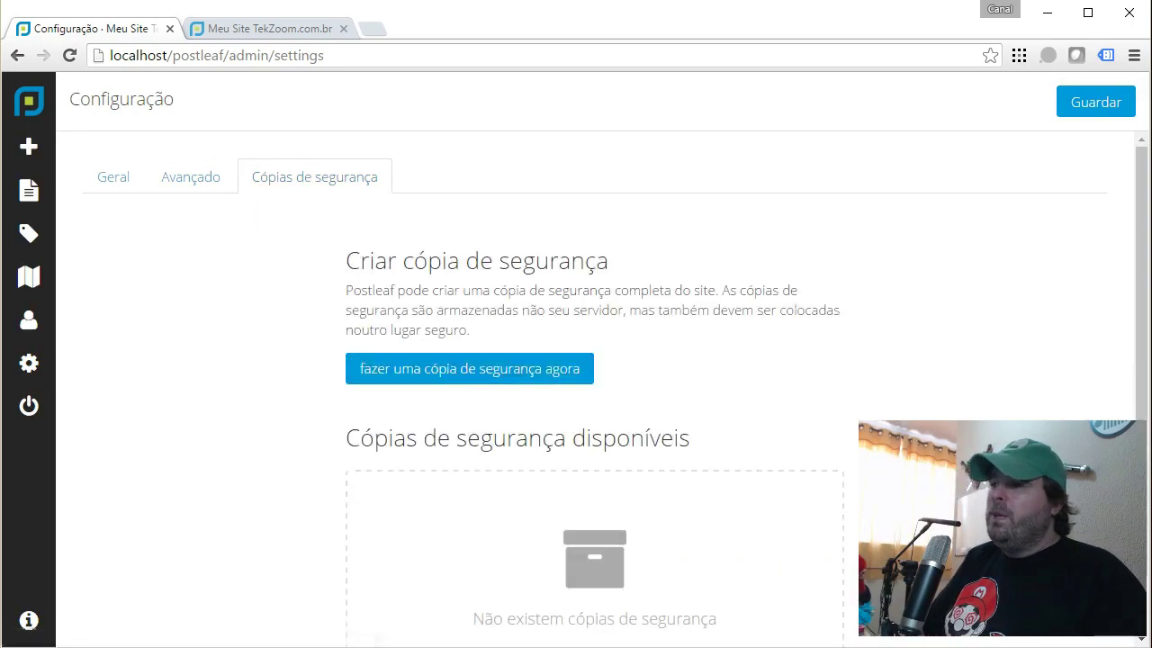
click(188, 181)
scroll(594, 369, down, 4)
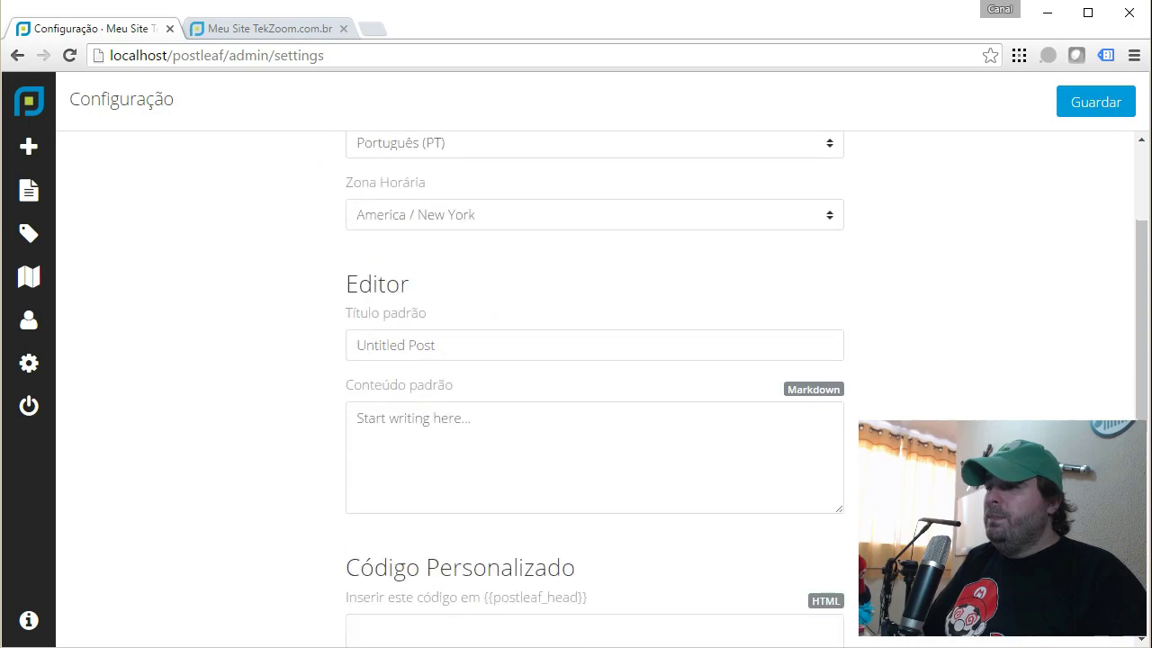
scroll(361, 316, up, 2)
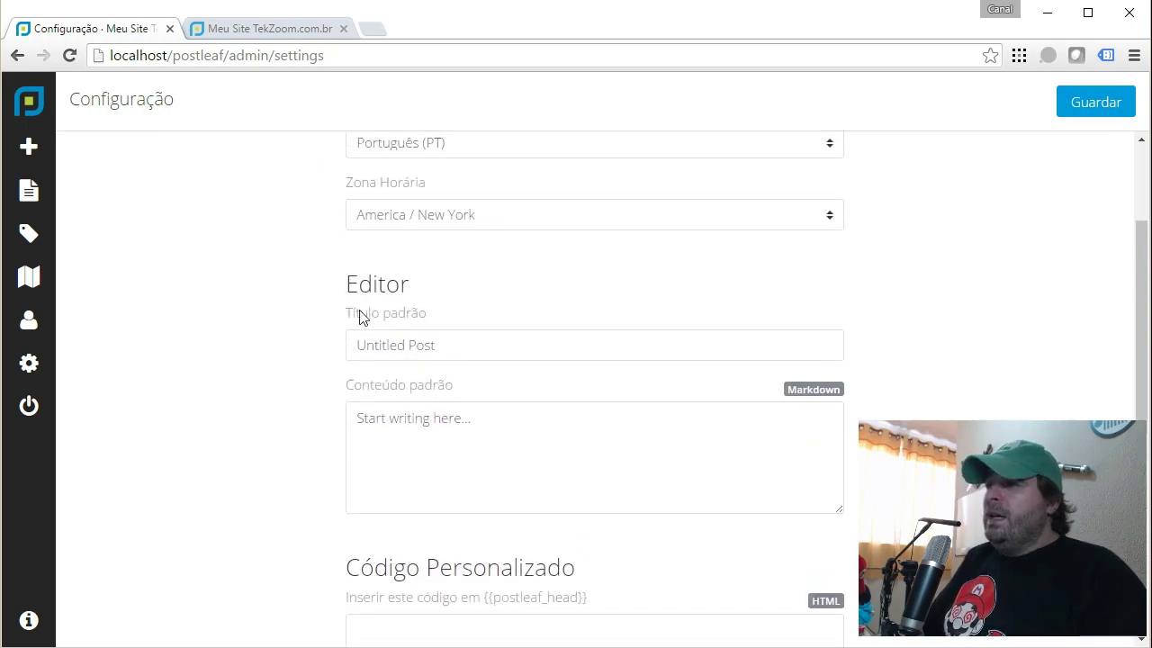
click(436, 345)
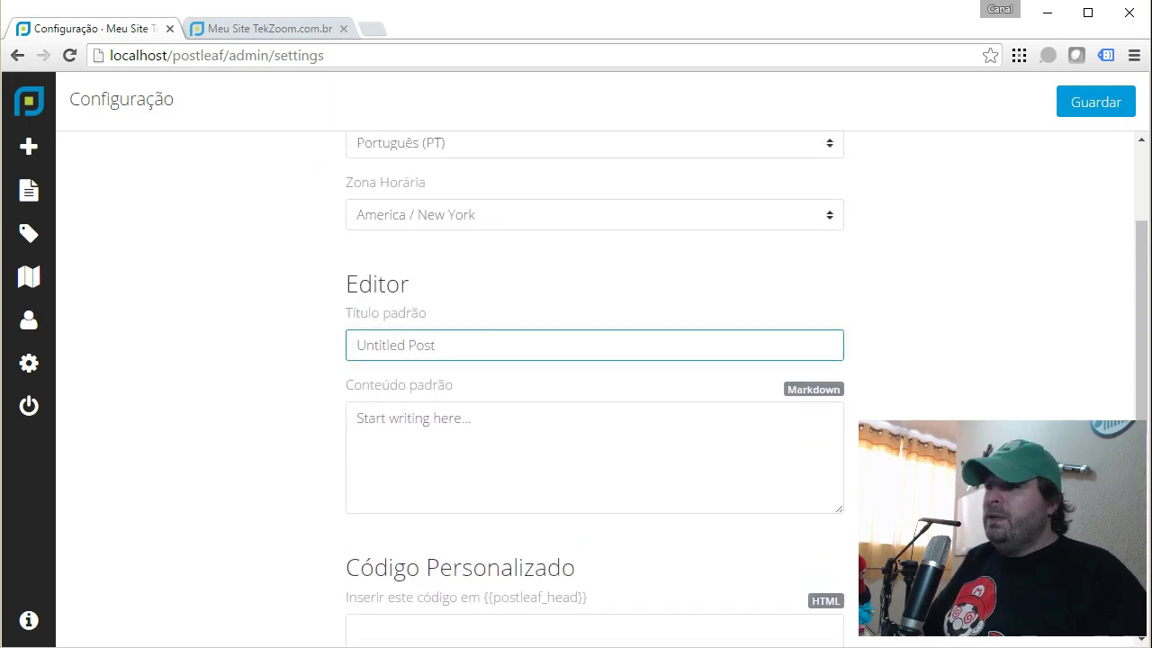
click(39, 150)
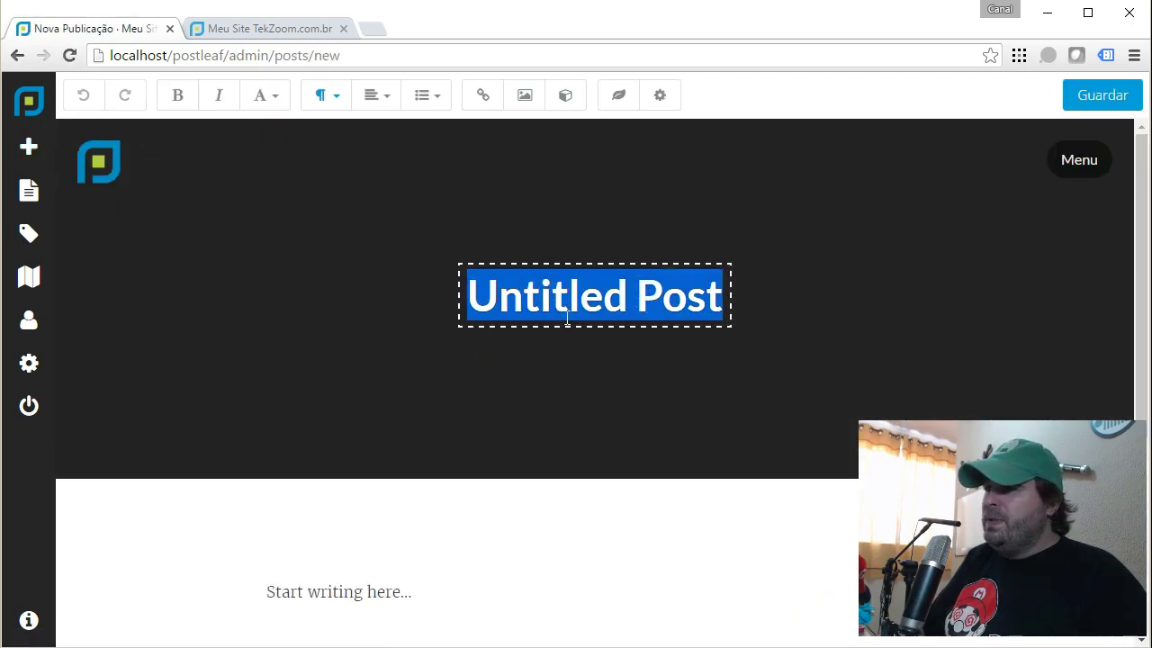
Confirm the new post still shows the Untitled Post title, then return to Configuração.
scroll(538, 365, down, 2)
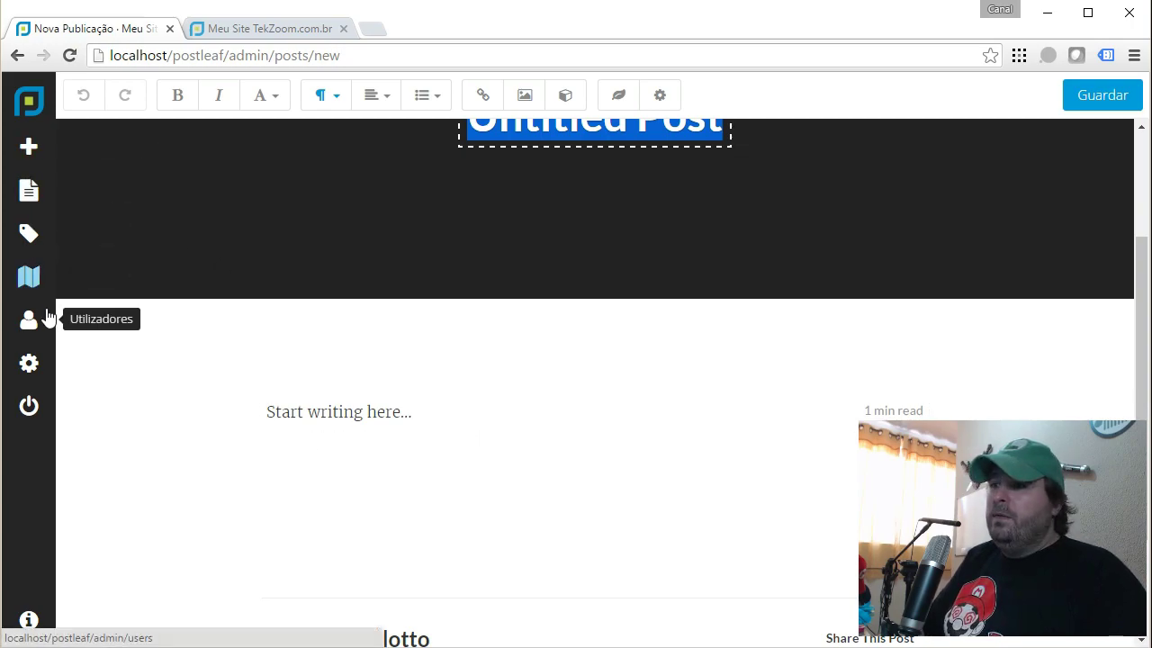
click(29, 362)
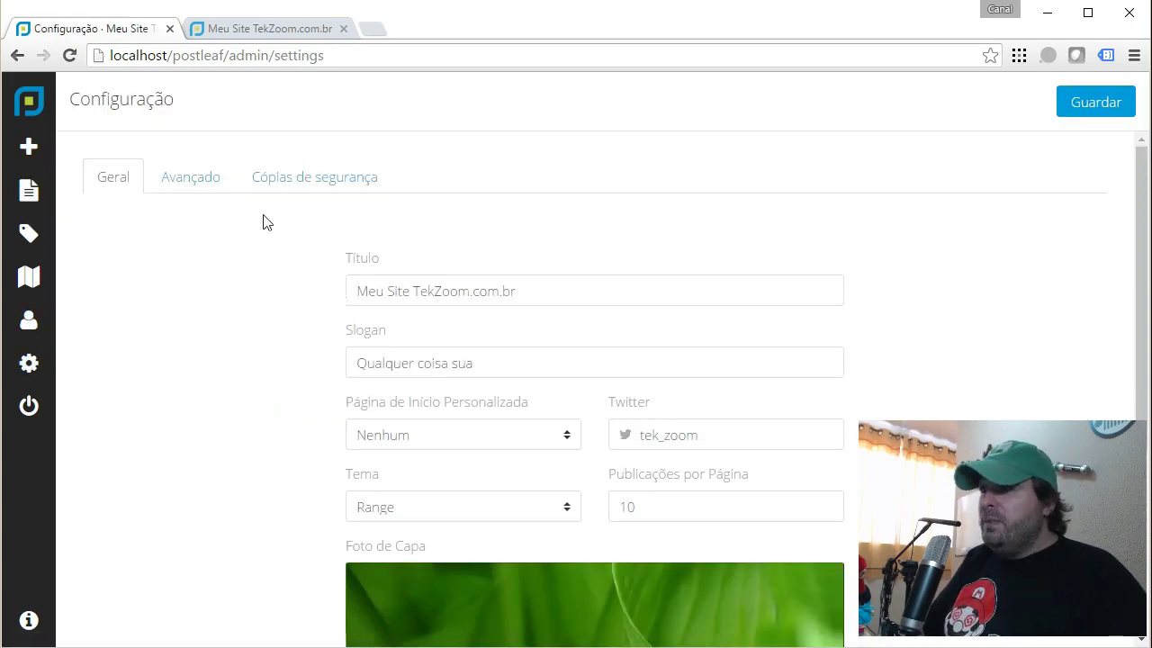
On the Avançado tab, replace the default post title with 'Post em branco'.
click(204, 182)
scroll(206, 187, down, 2)
double_click(421, 345)
key(ctrl+a)
text(Po)
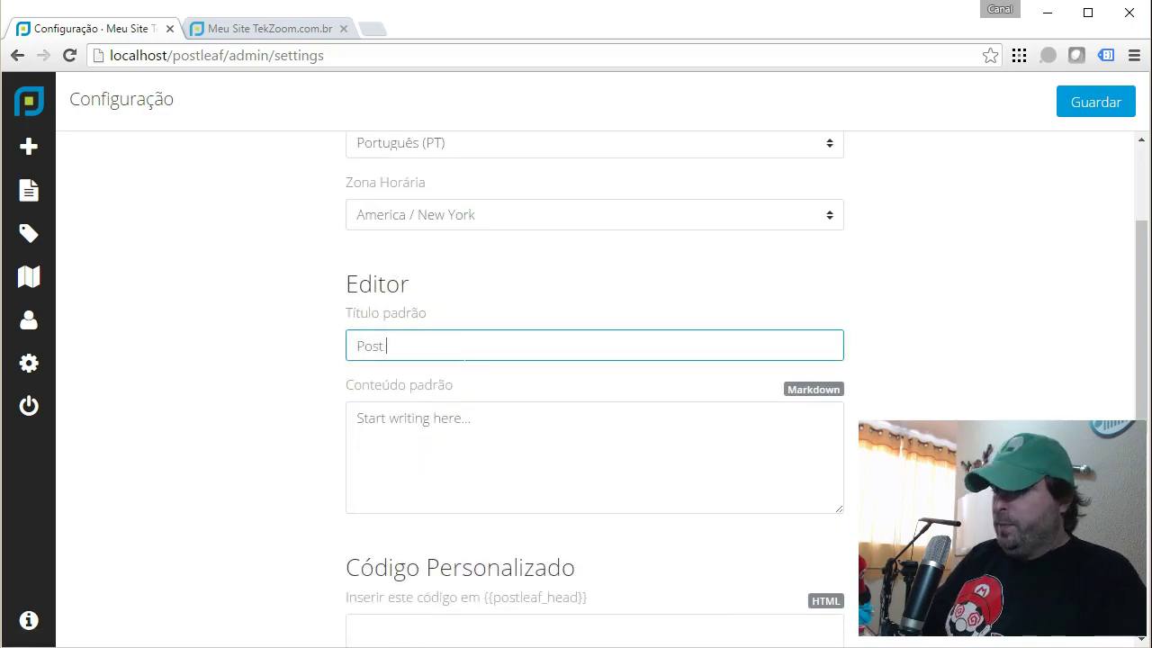
Set the default post content to 'Comece aqui...', save, and start a new post to verify.
click(359, 418)
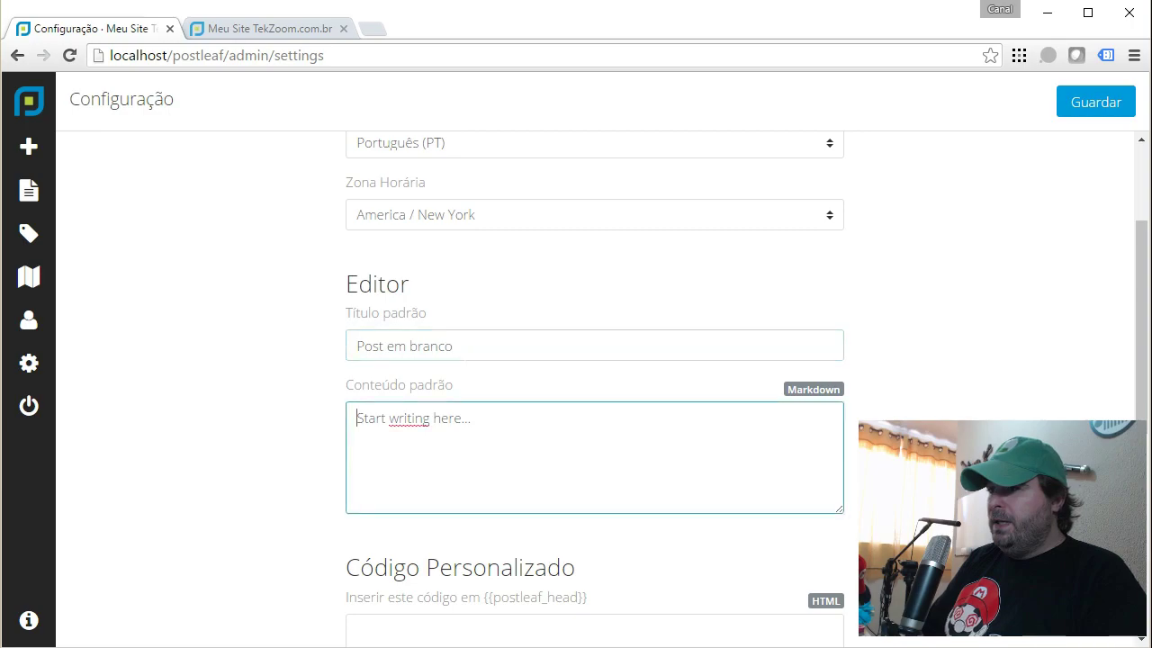
text(Comece aqui..)
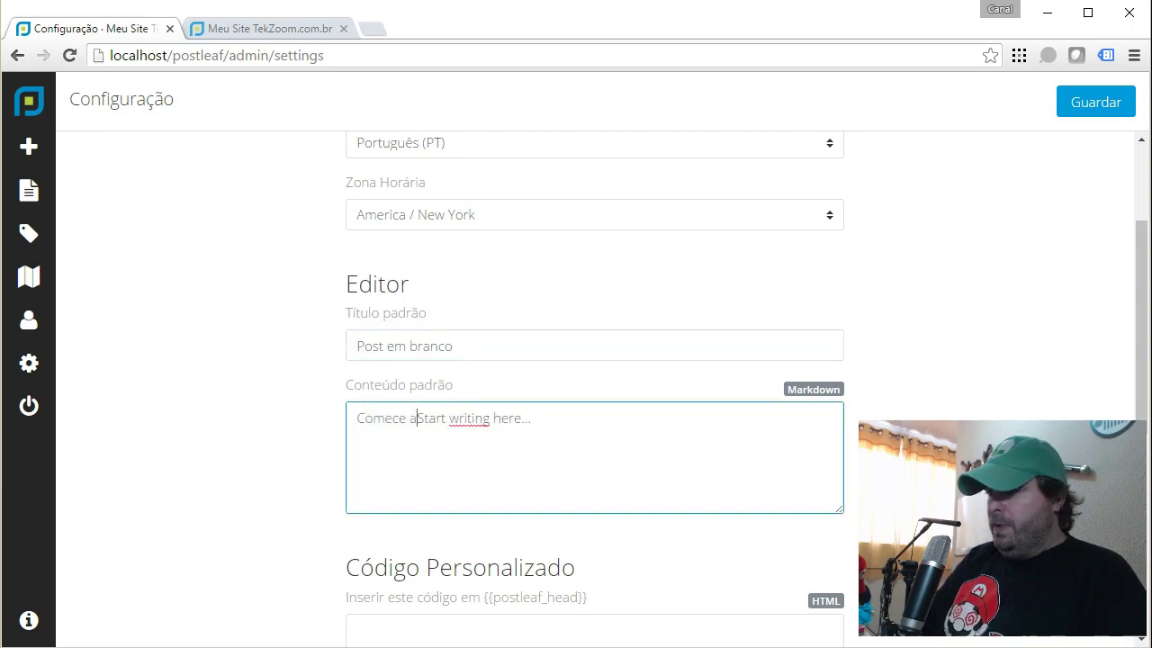
text(.)
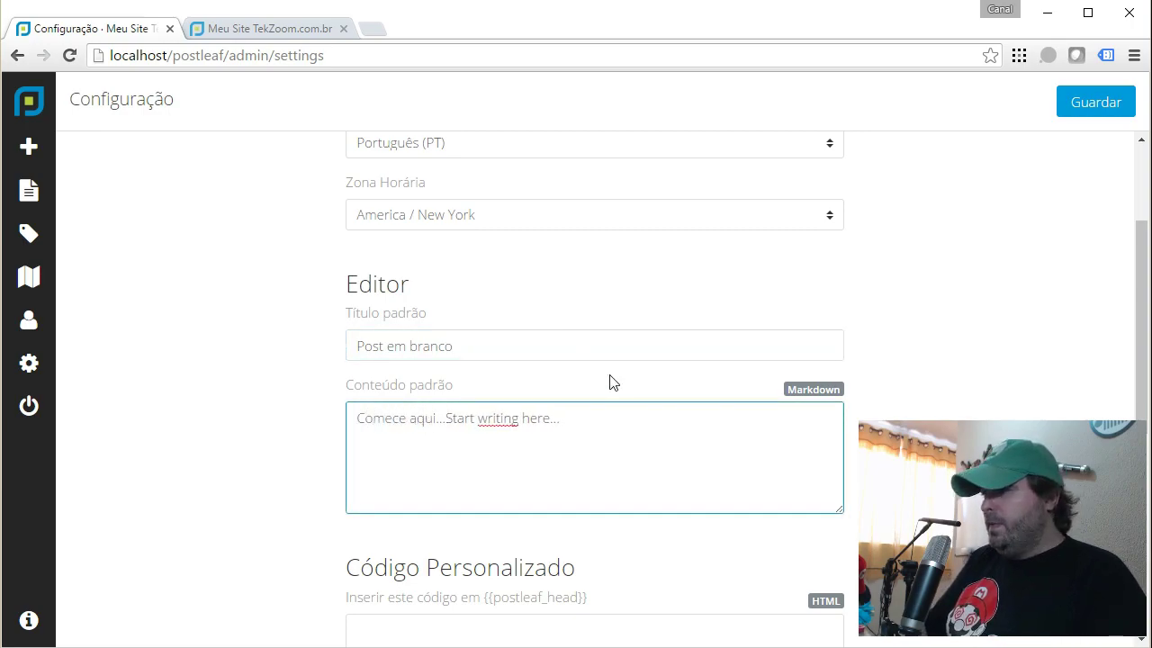
key(shift+End)
key(Delete)
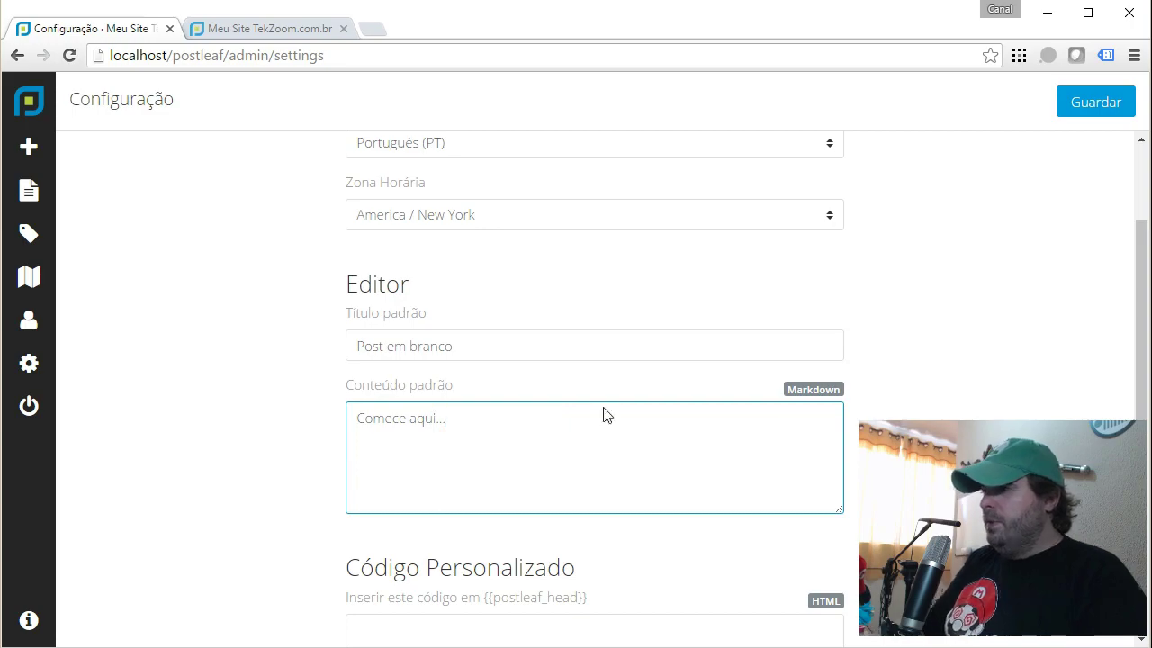
click(1132, 105)
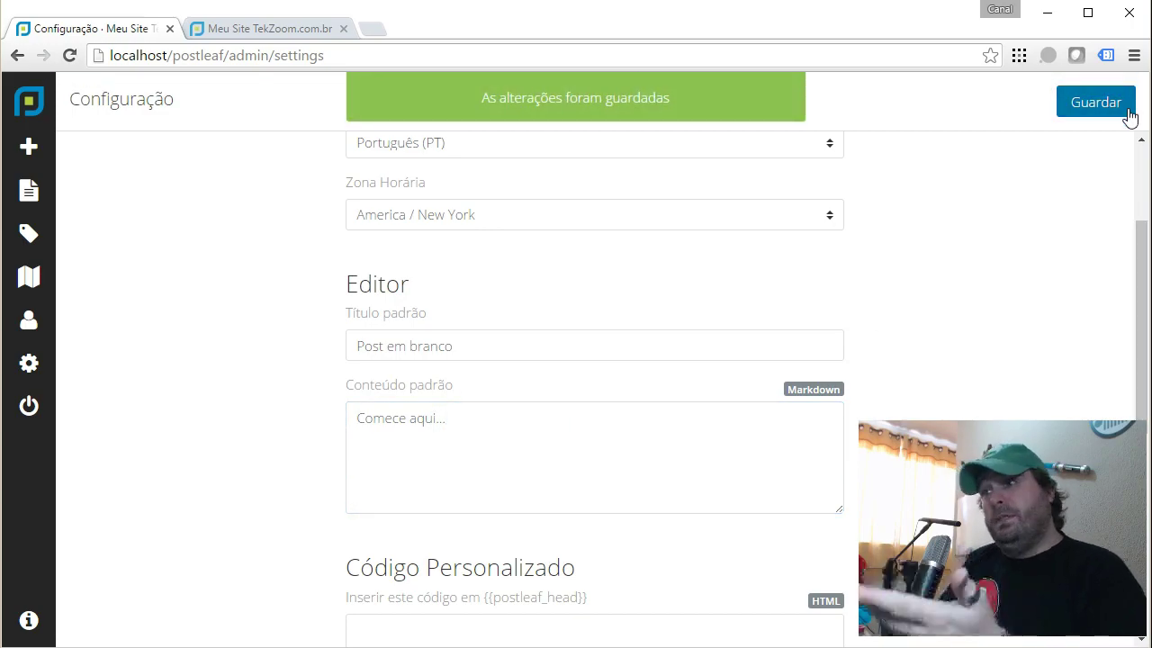
click(30, 153)
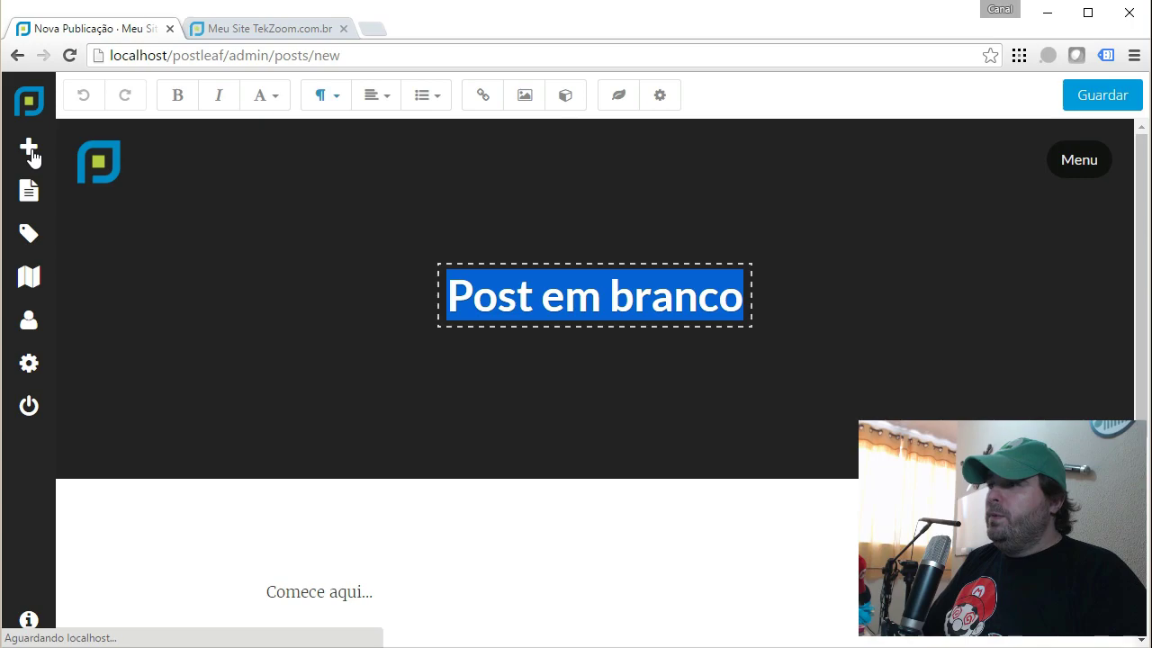
Leave the blank new post and return to the Configuração General tab.
scroll(370, 413, down, 3)
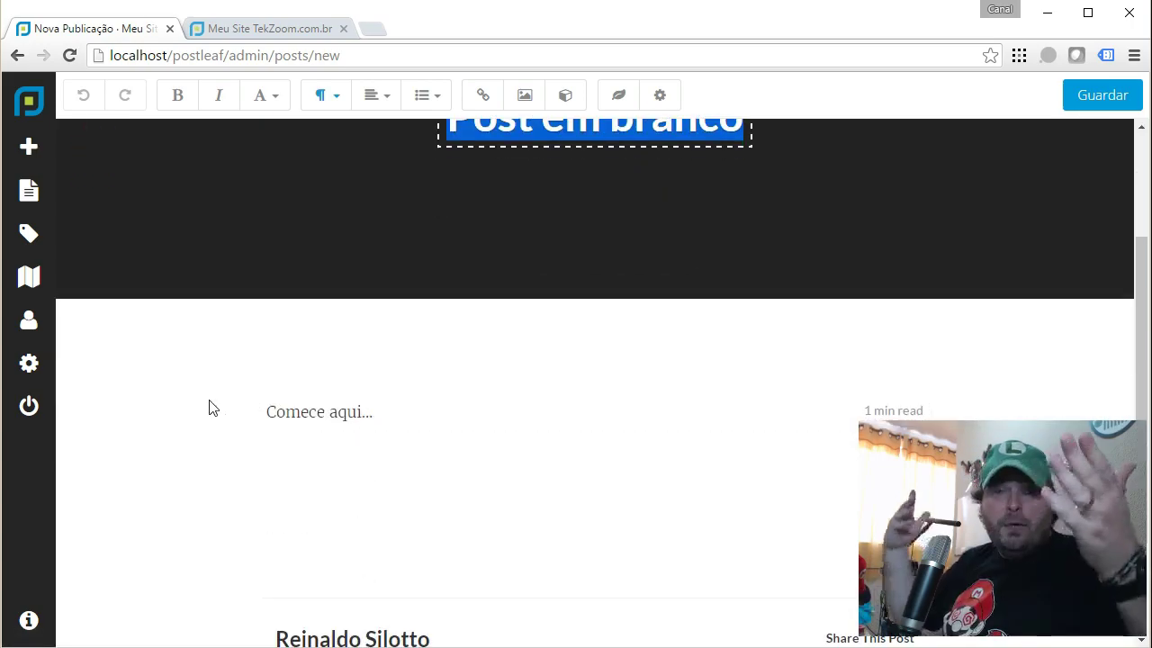
click(45, 363)
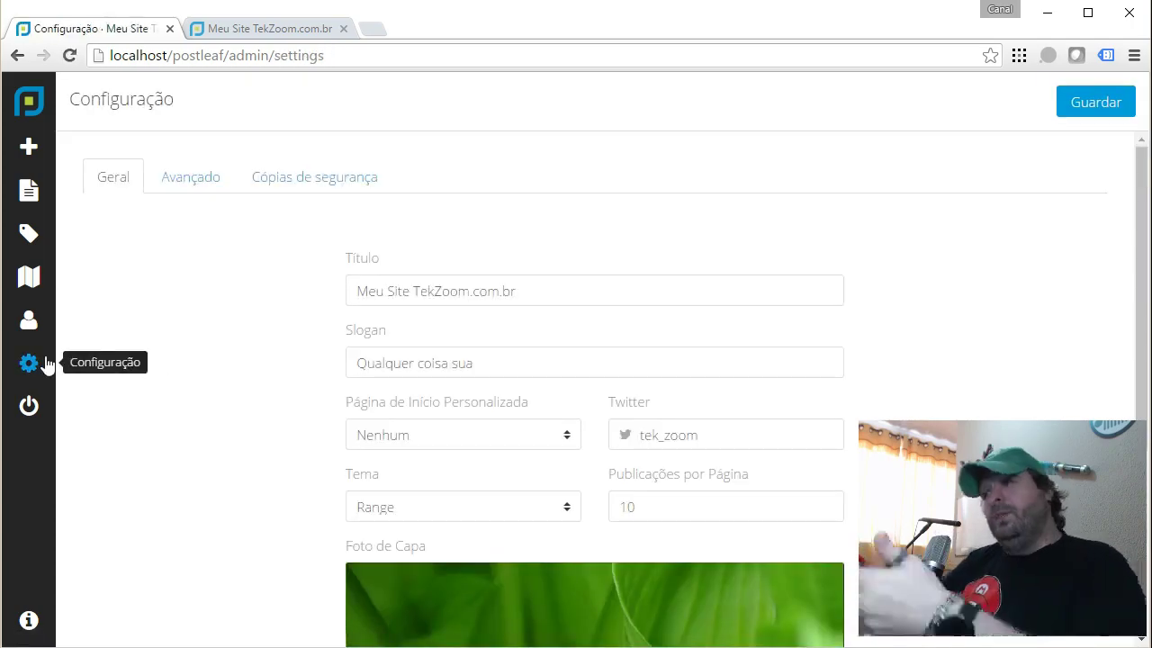
Clear the template cache from the Avançado settings tab.
click(172, 184)
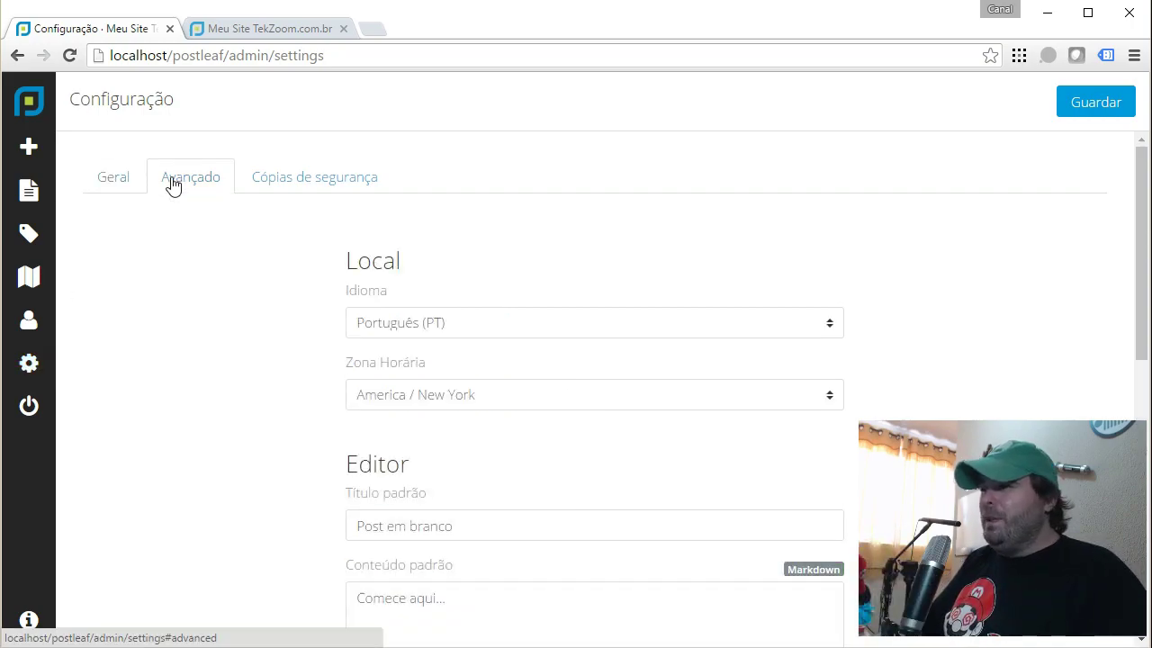
scroll(529, 331, down, 1)
scroll(530, 349, down, 5)
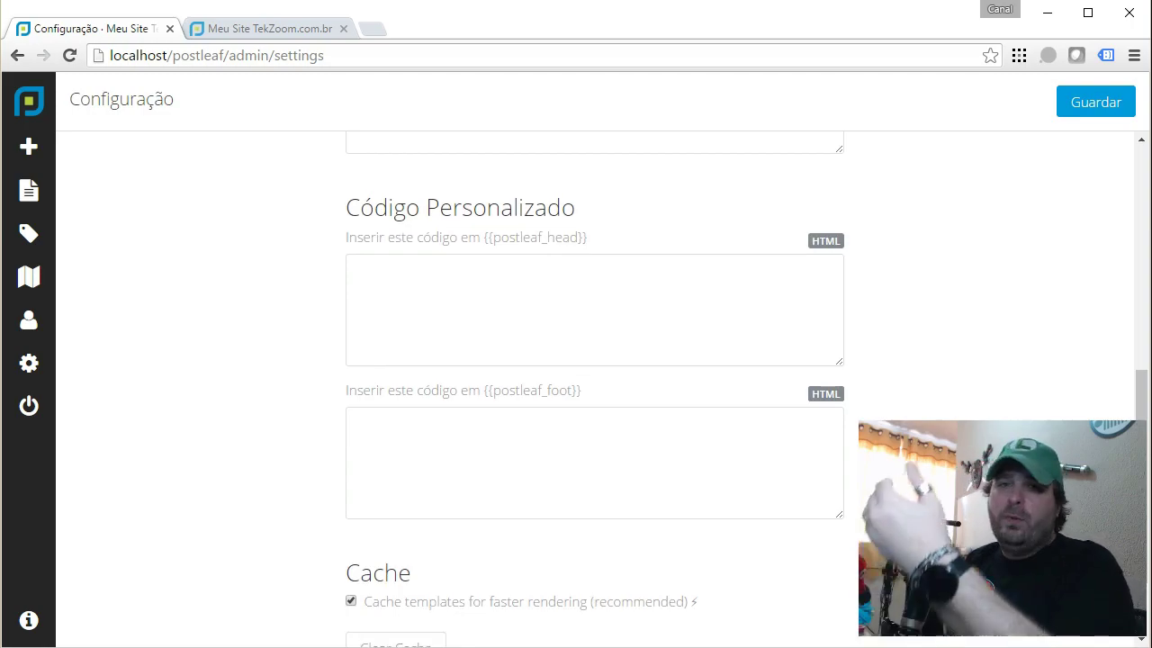
scroll(594, 387, down, 1)
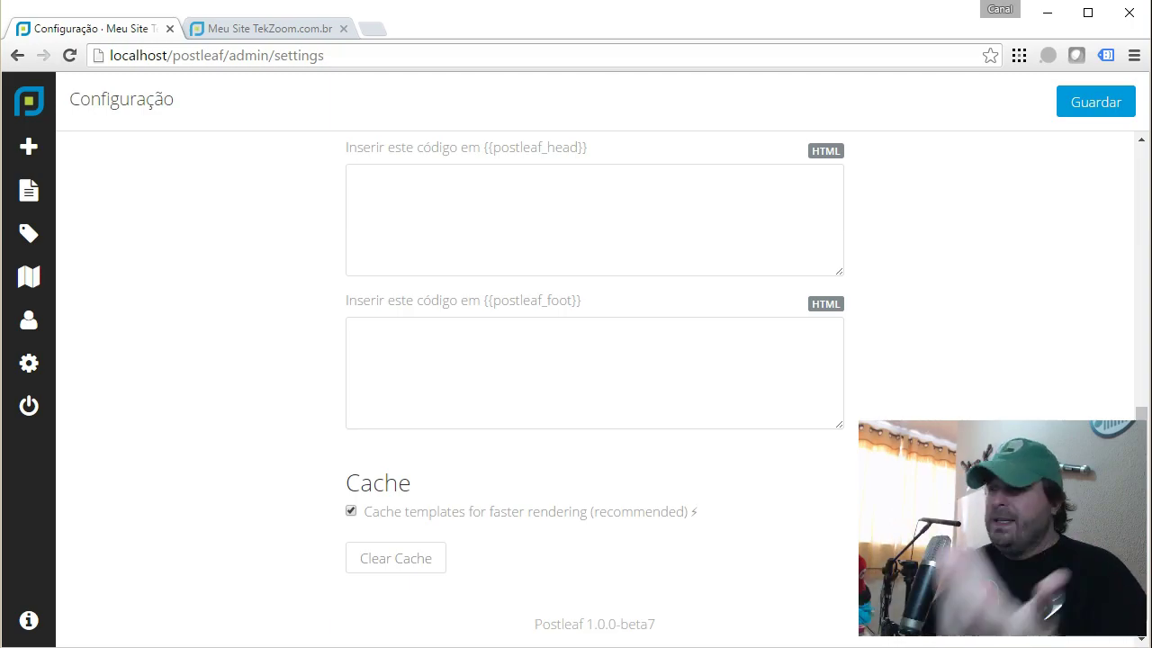
scroll(594, 359, down, 1)
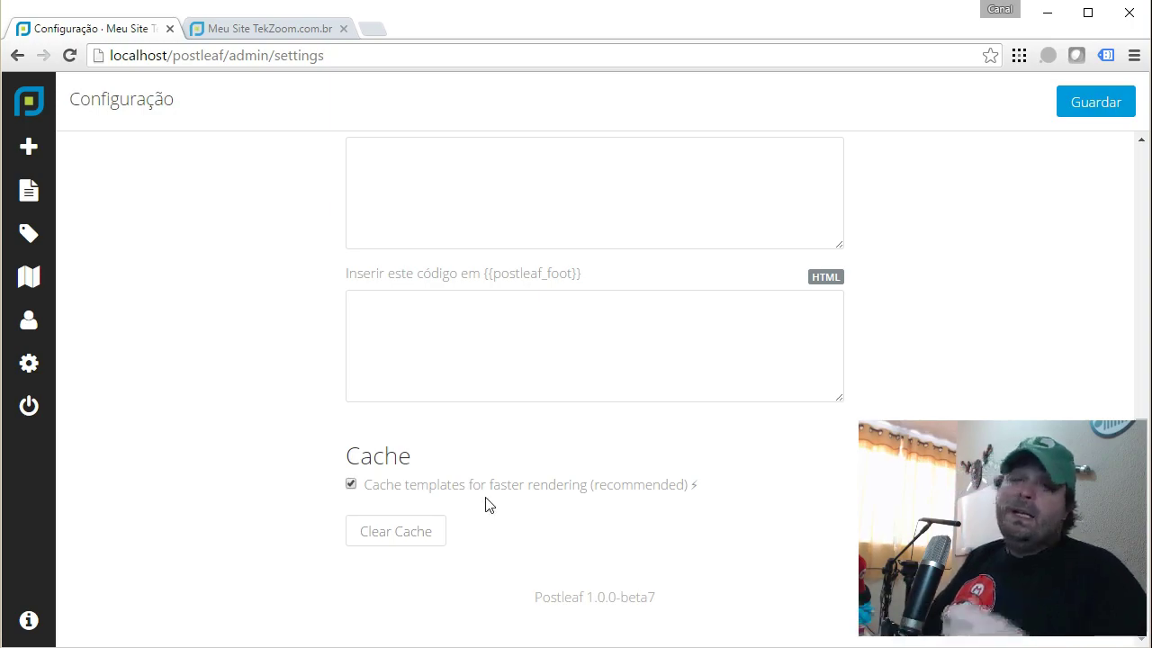
click(376, 536)
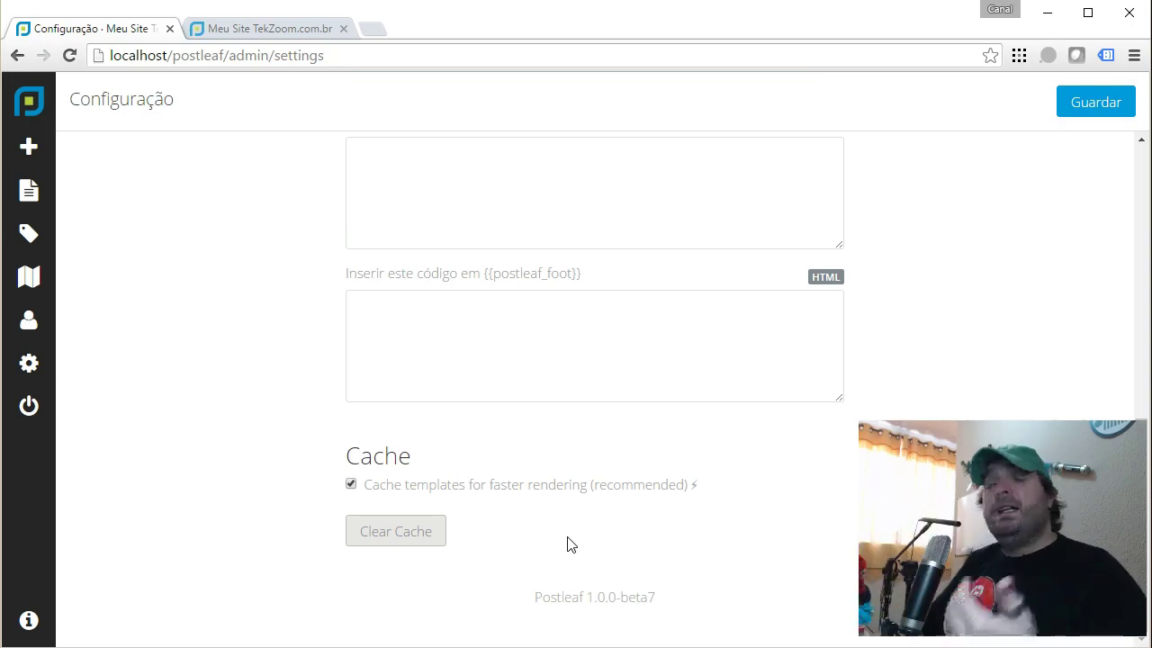
Look over the Backup settings, then return to the General tab.
scroll(566, 545, up, 10)
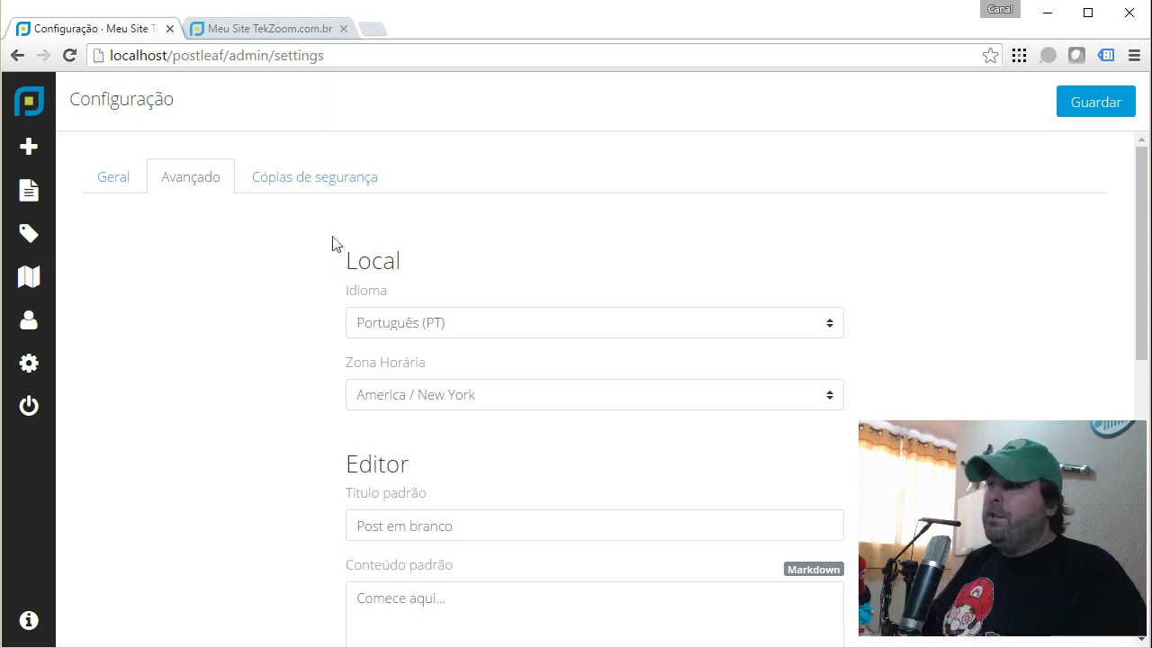
click(335, 188)
scroll(720, 410, down, 1)
scroll(702, 396, up, 1)
click(111, 180)
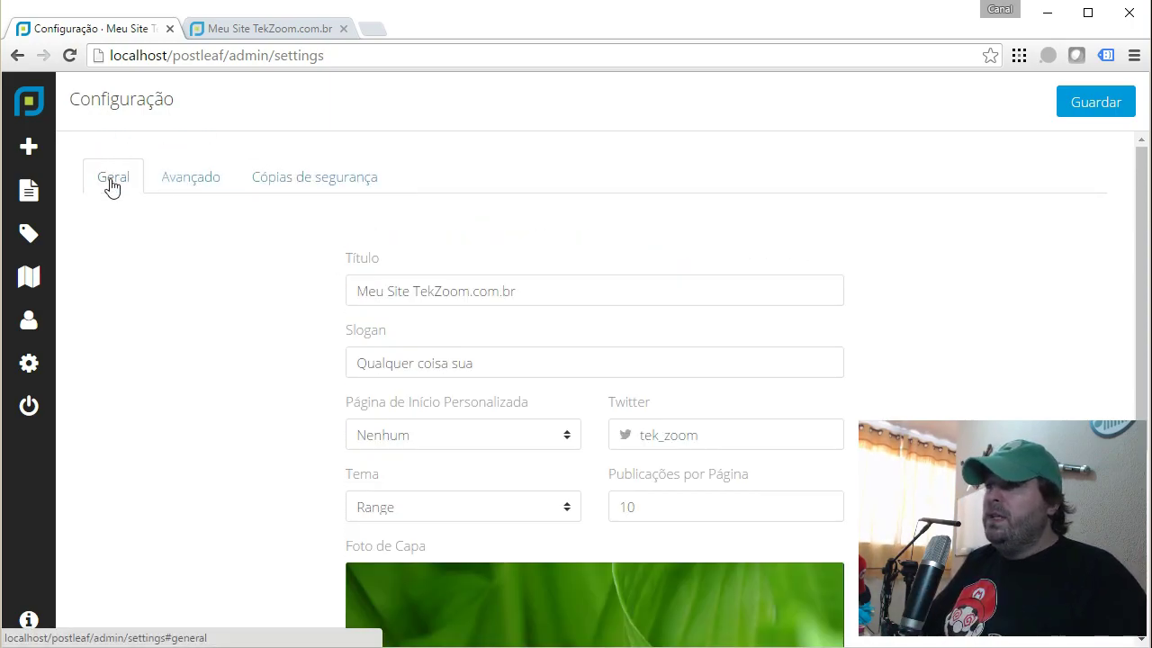
On the public blog home page, view the page source, then open Inspecionar developer tools.
click(223, 32)
right_click(594, 171)
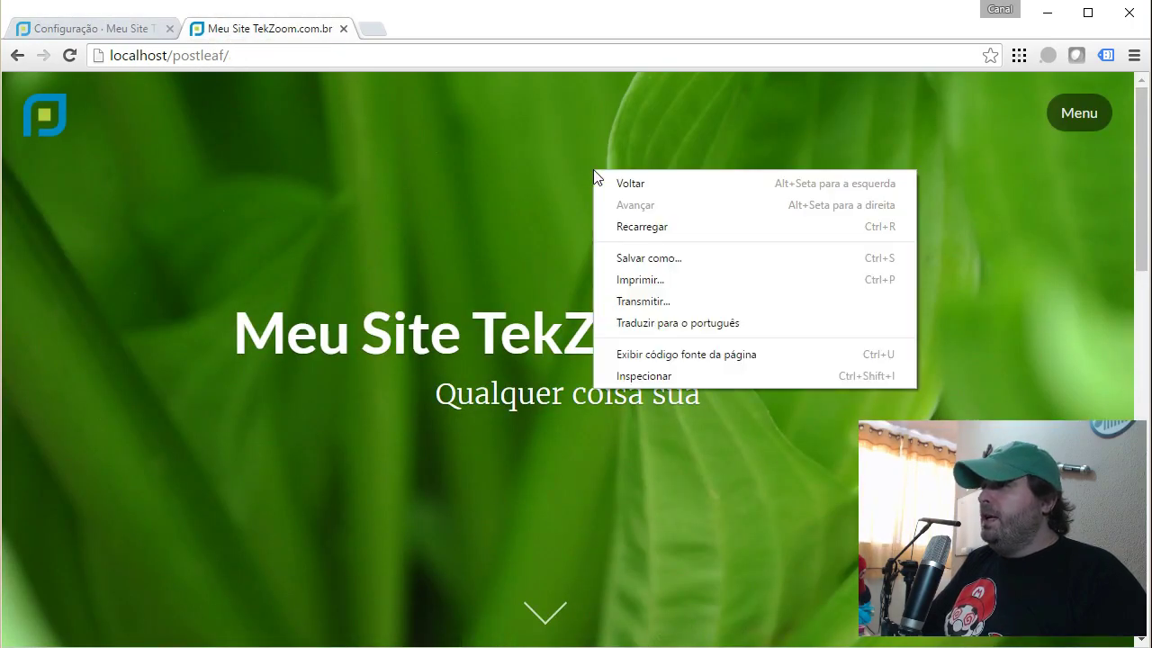
click(665, 353)
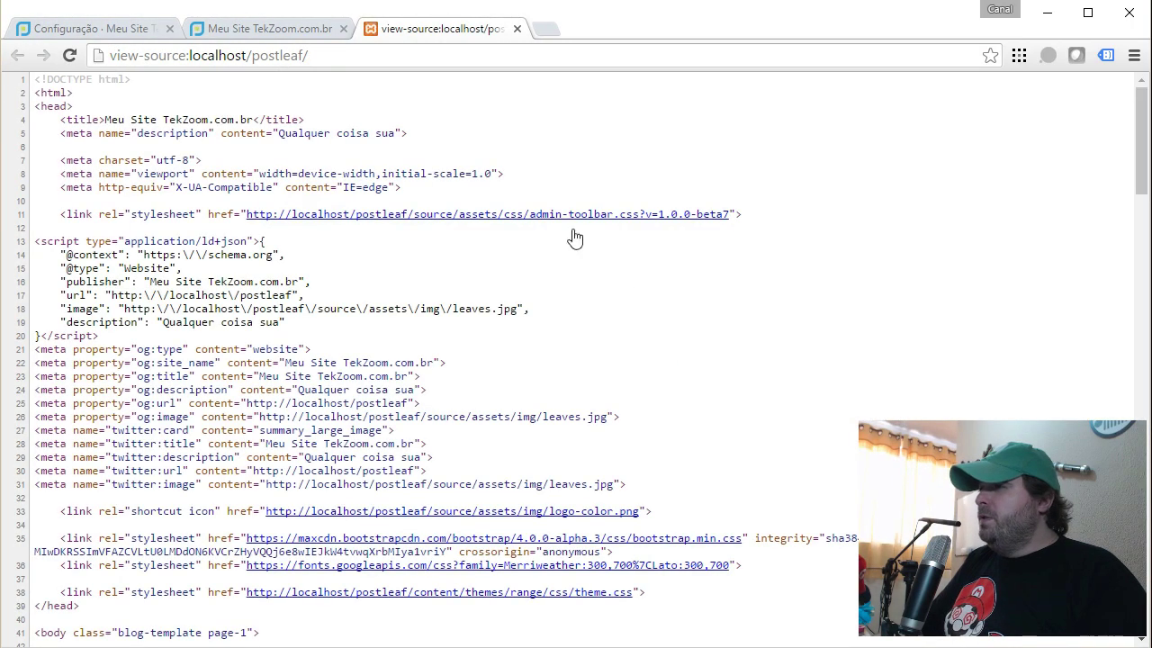
click(515, 29)
right_click(664, 225)
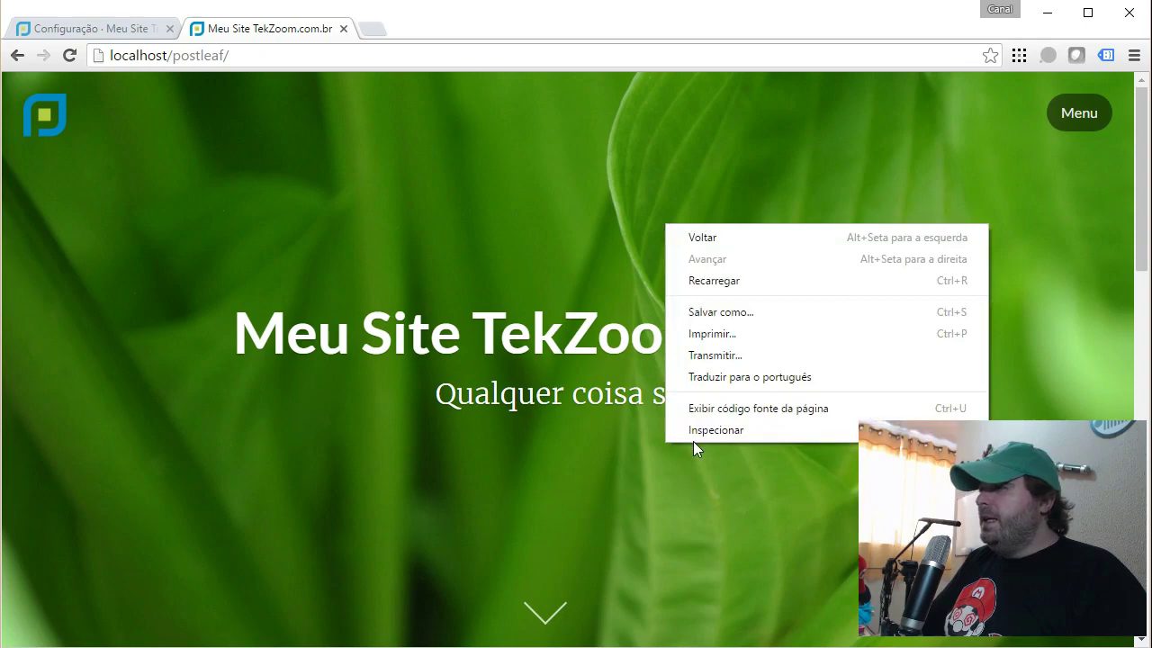
click(696, 440)
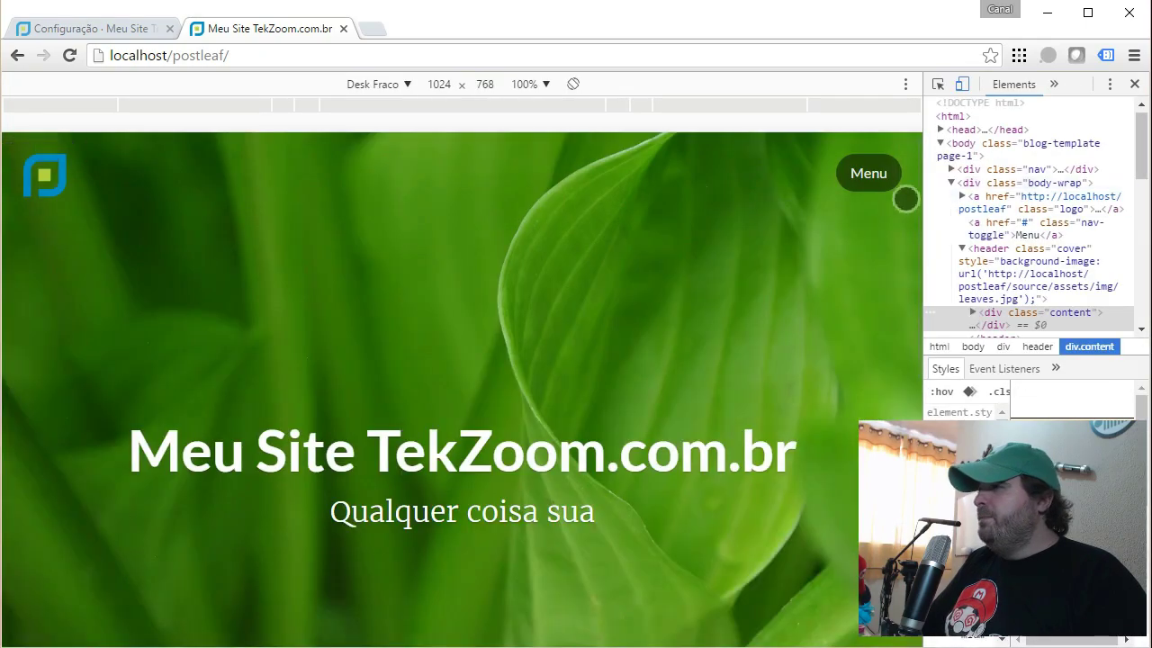
Preview the blog home page emulated as a Galaxy S5 and scroll through it.
click(398, 87)
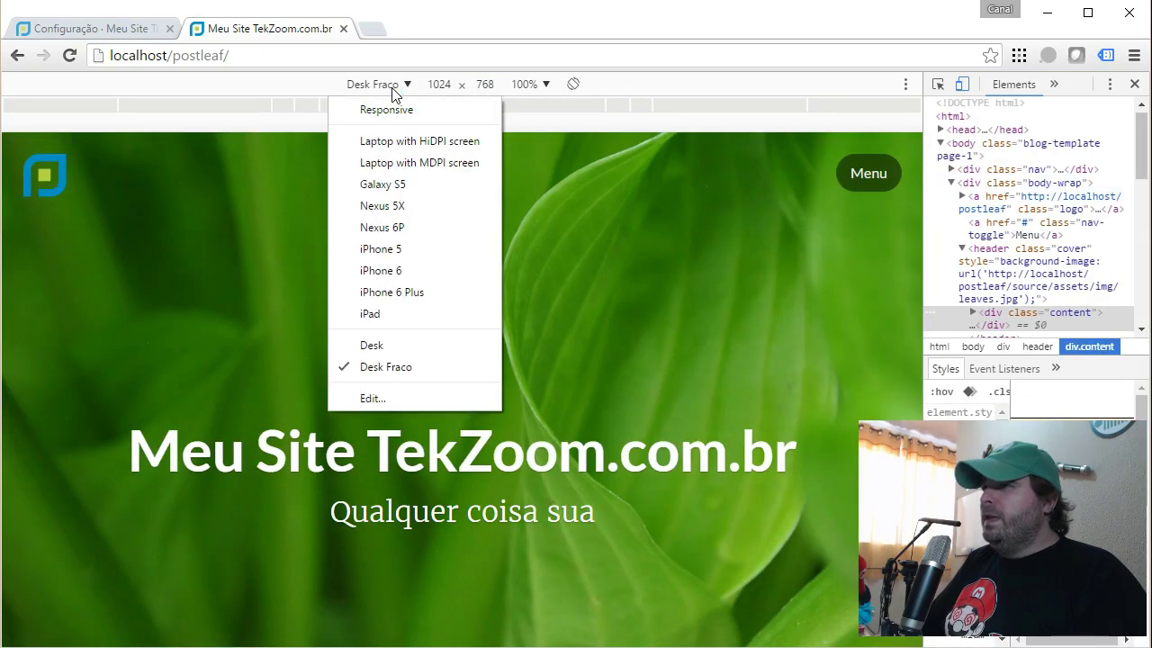
click(399, 185)
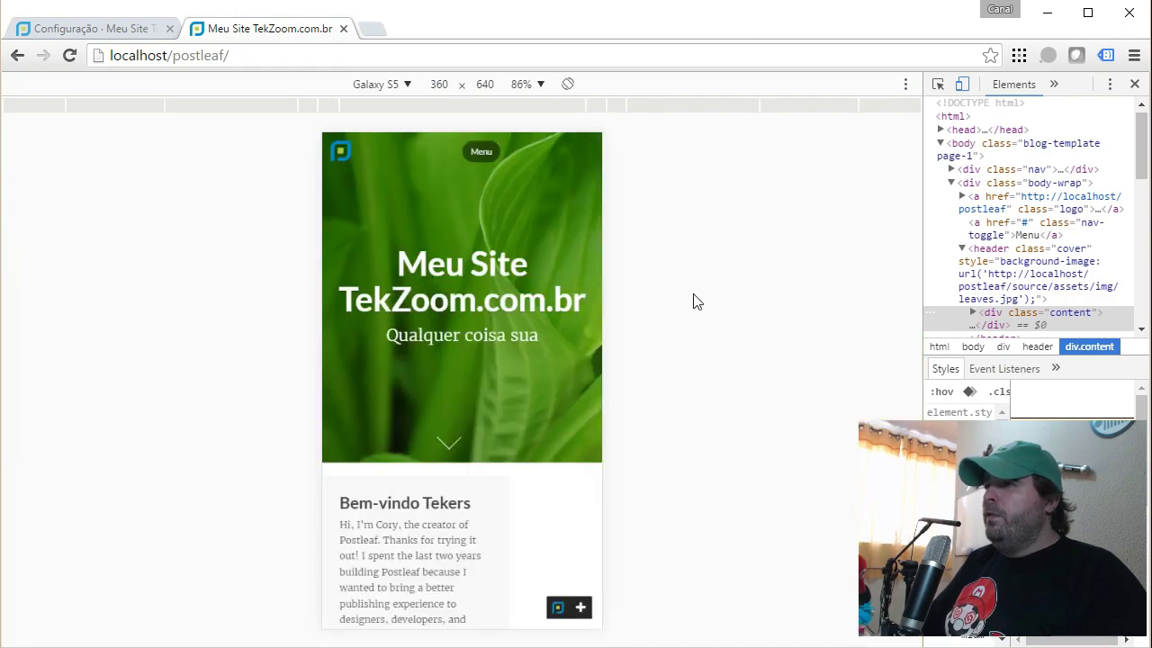
scroll(551, 370, down, 7)
scroll(551, 369, up, 4)
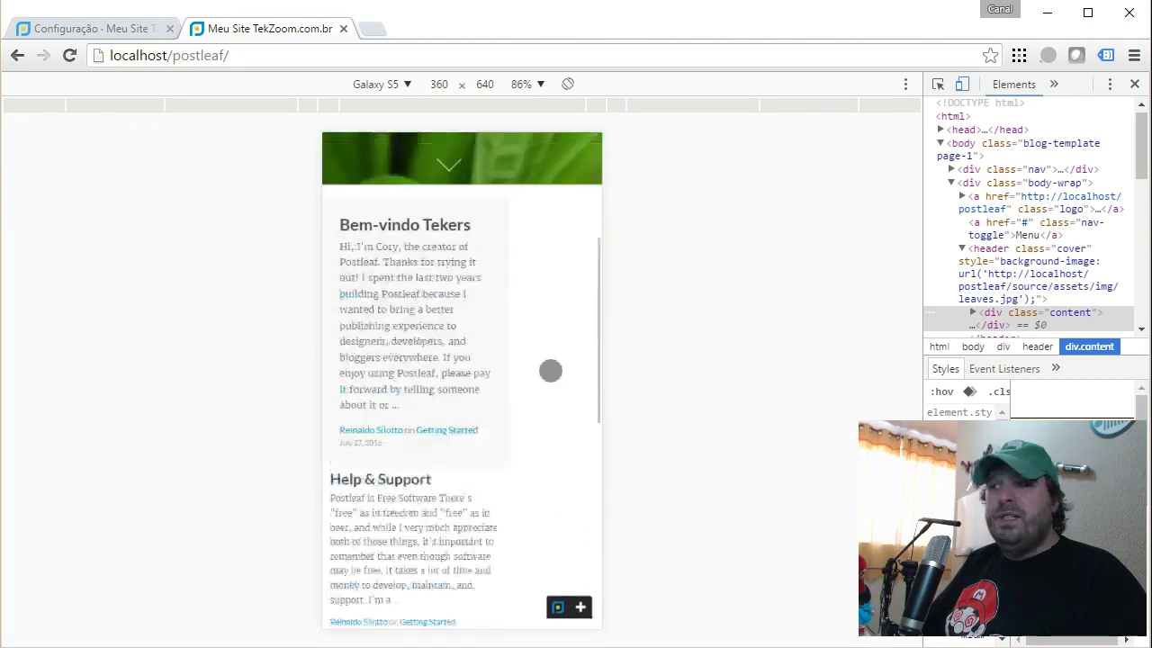
scroll(550, 370, up, 3)
Switch the emulated device to Desk and scroll the page.
click(398, 85)
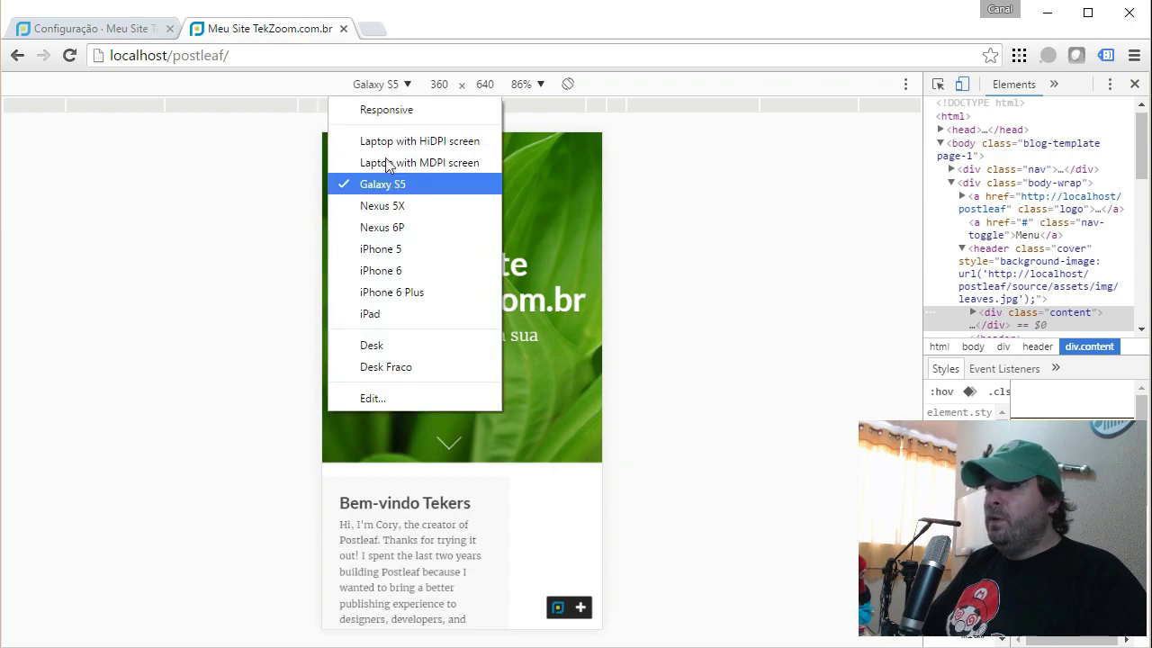
click(404, 344)
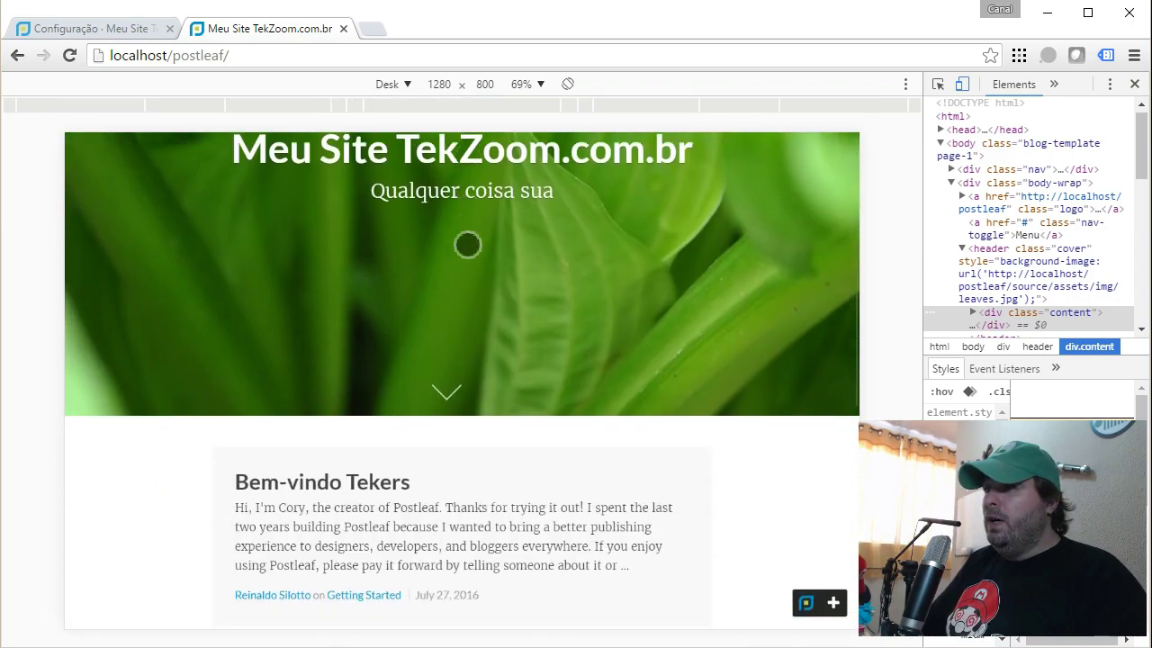
scroll(467, 245, down, 3)
scroll(467, 245, up, 5)
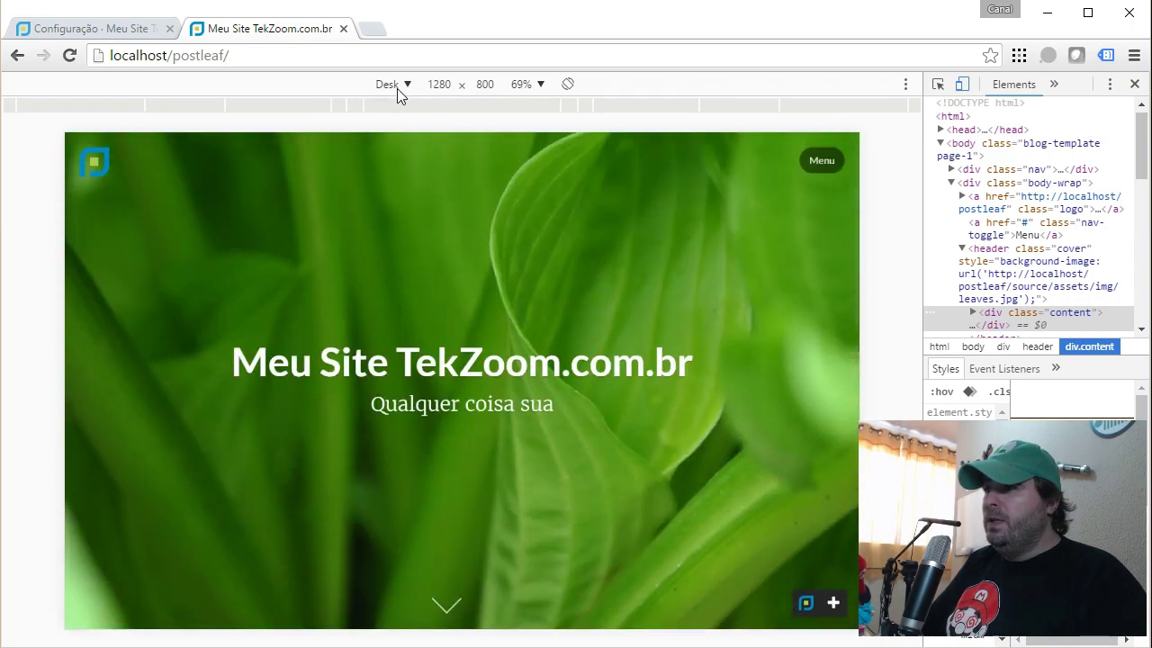
Preview the page at Desk Fraco size, then close the developer tools.
click(399, 88)
click(401, 368)
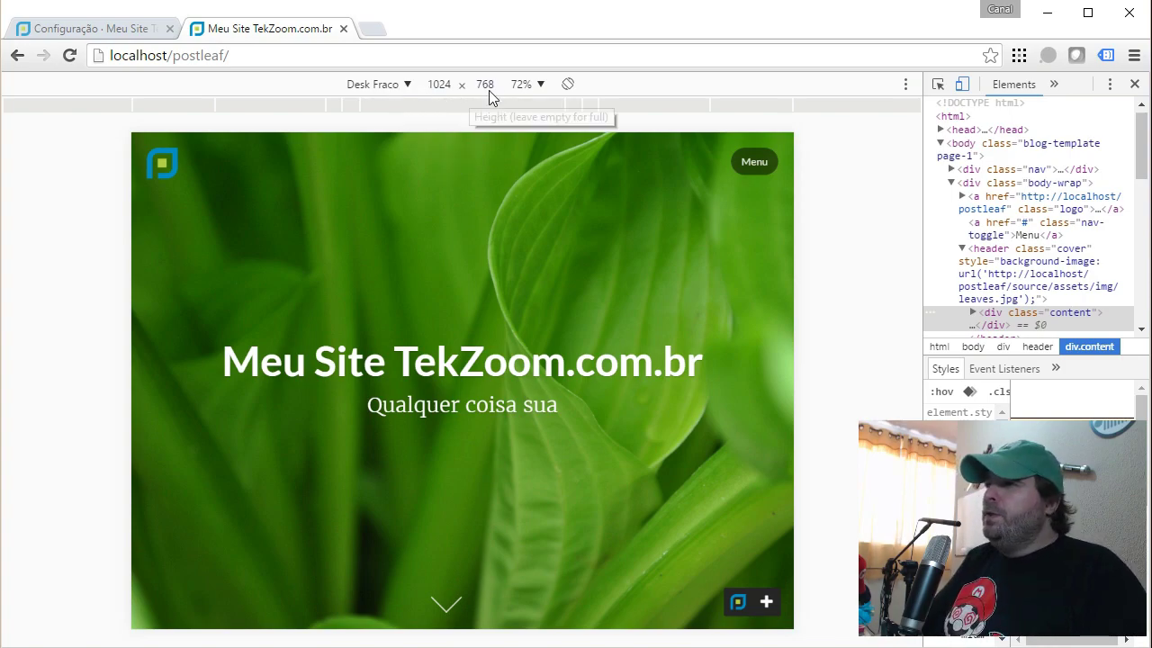
scroll(653, 304, down, 5)
scroll(654, 304, down, 5)
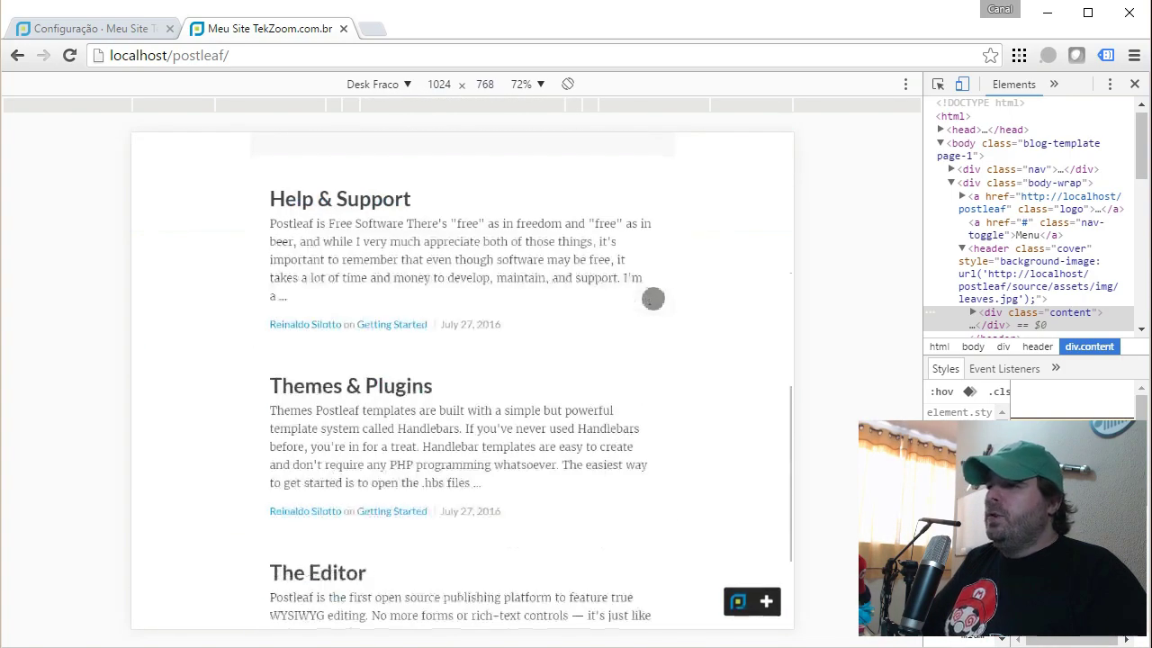
scroll(653, 298, up, 10)
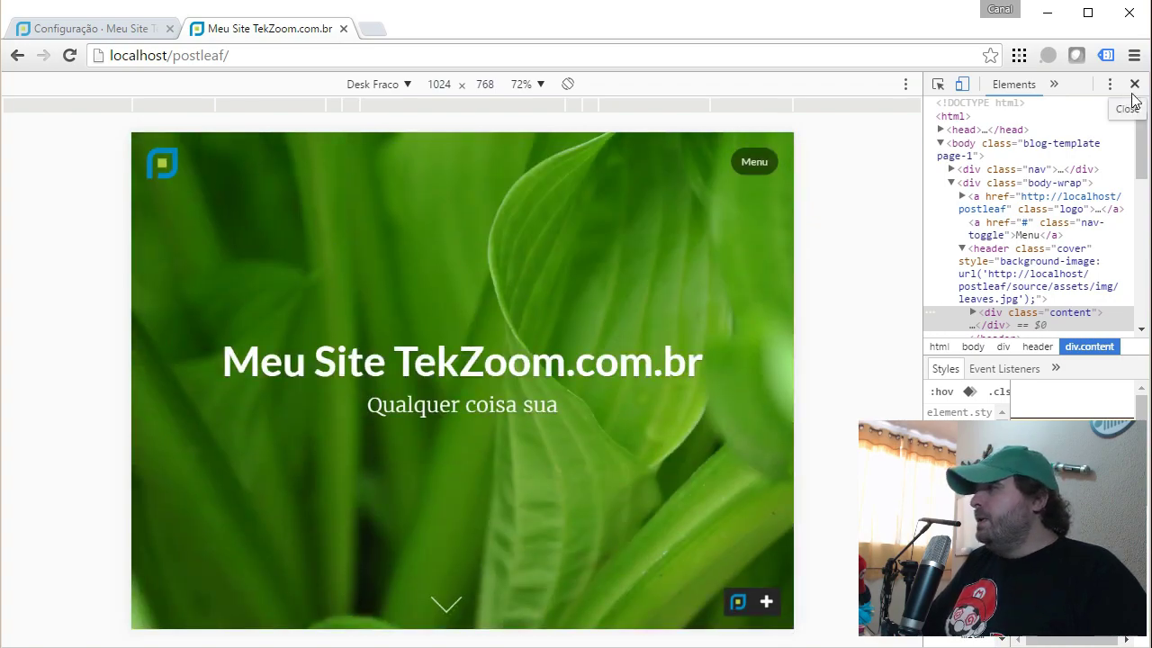
click(1135, 84)
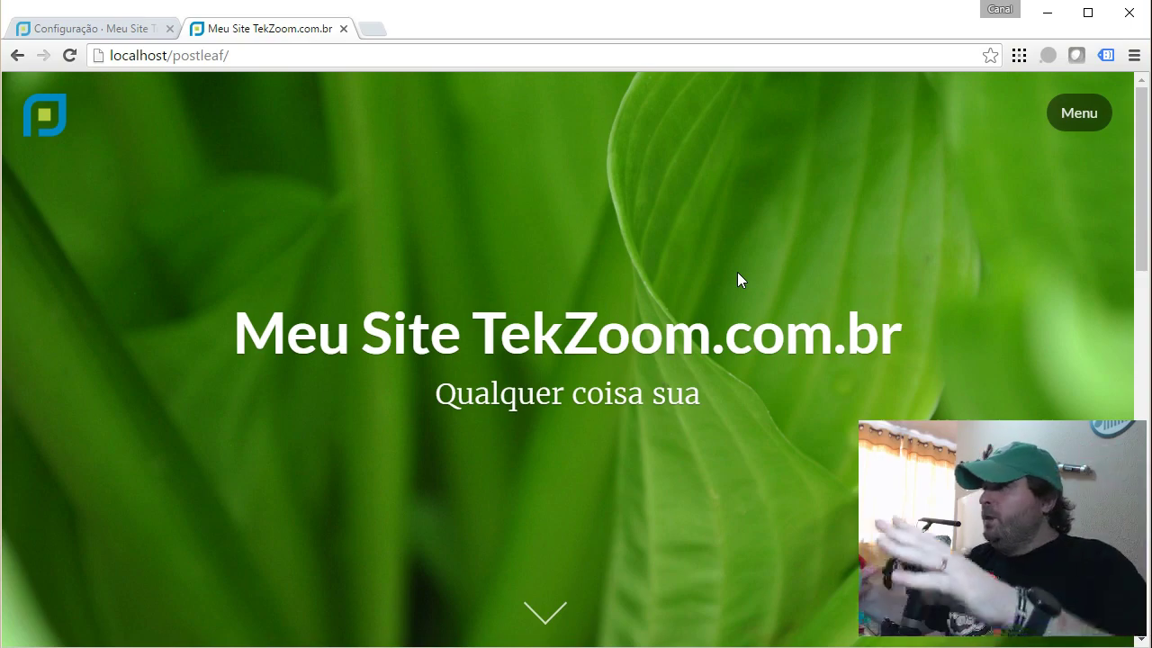
click(1101, 116)
click(820, 118)
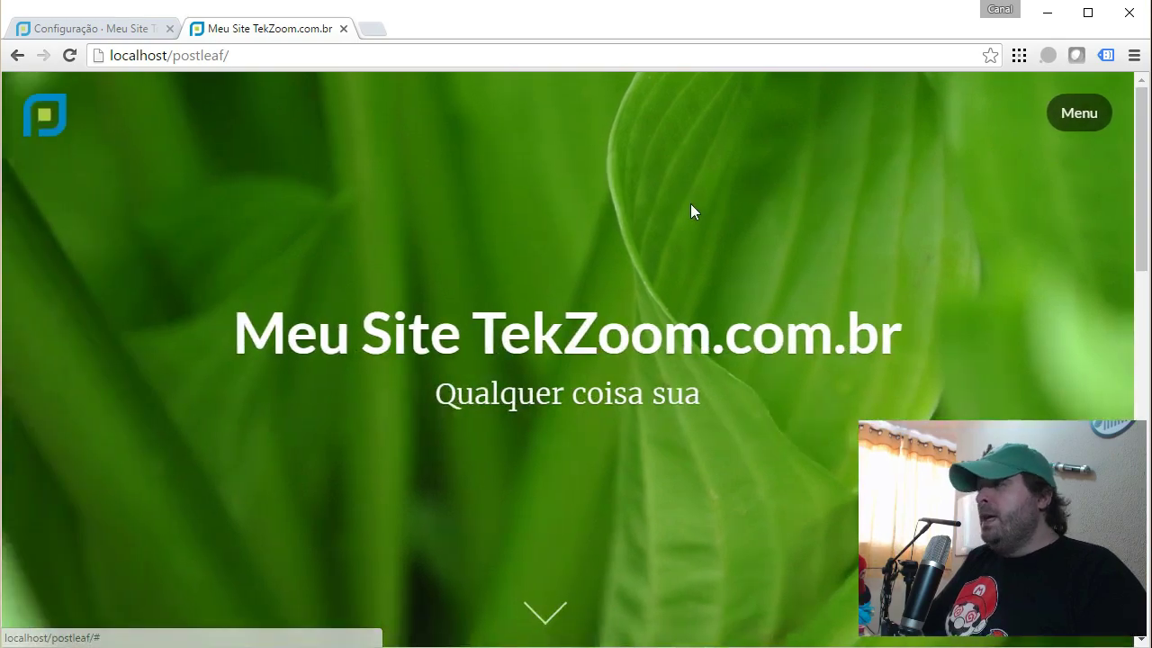
scroll(668, 297, down, 9)
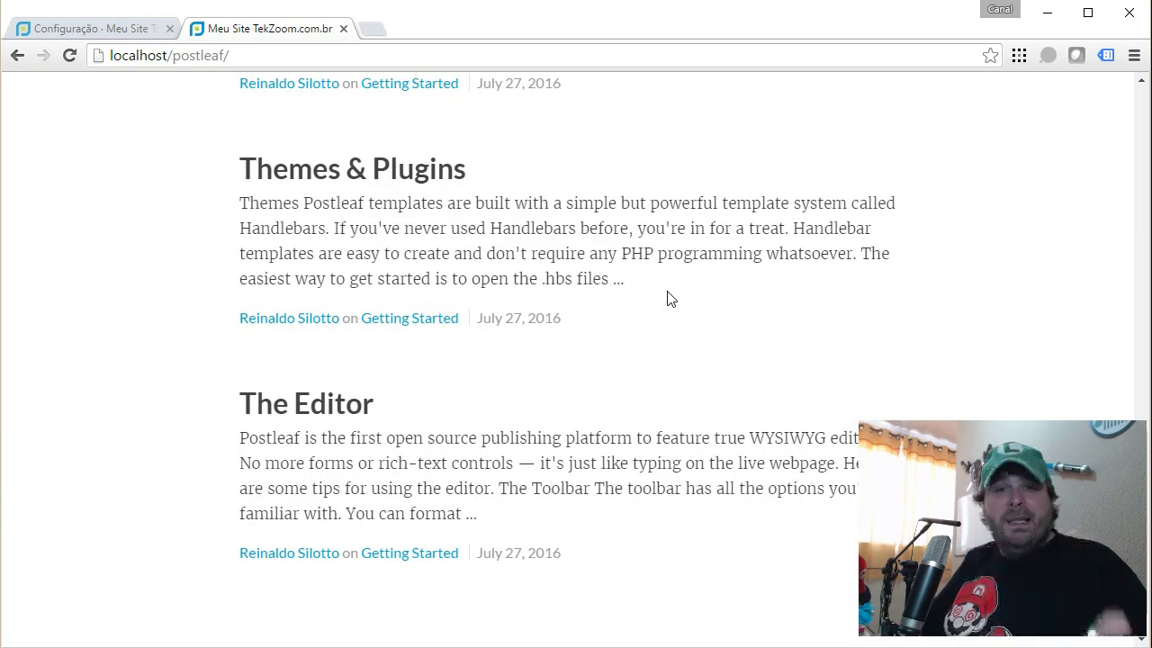
scroll(669, 299, down, 1)
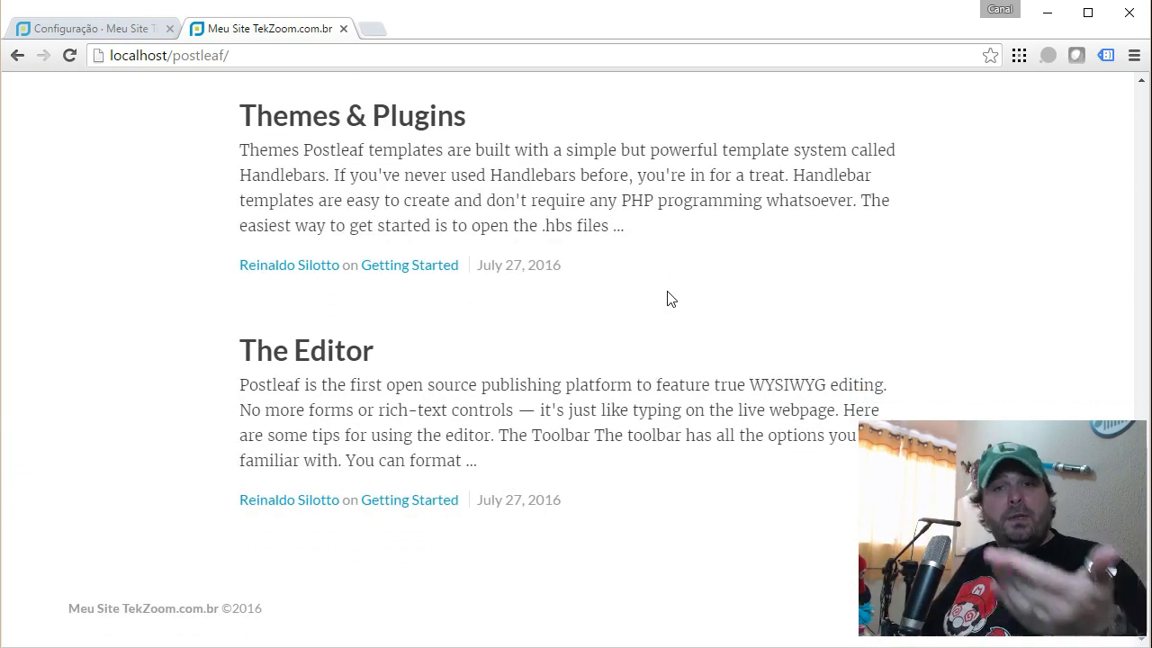